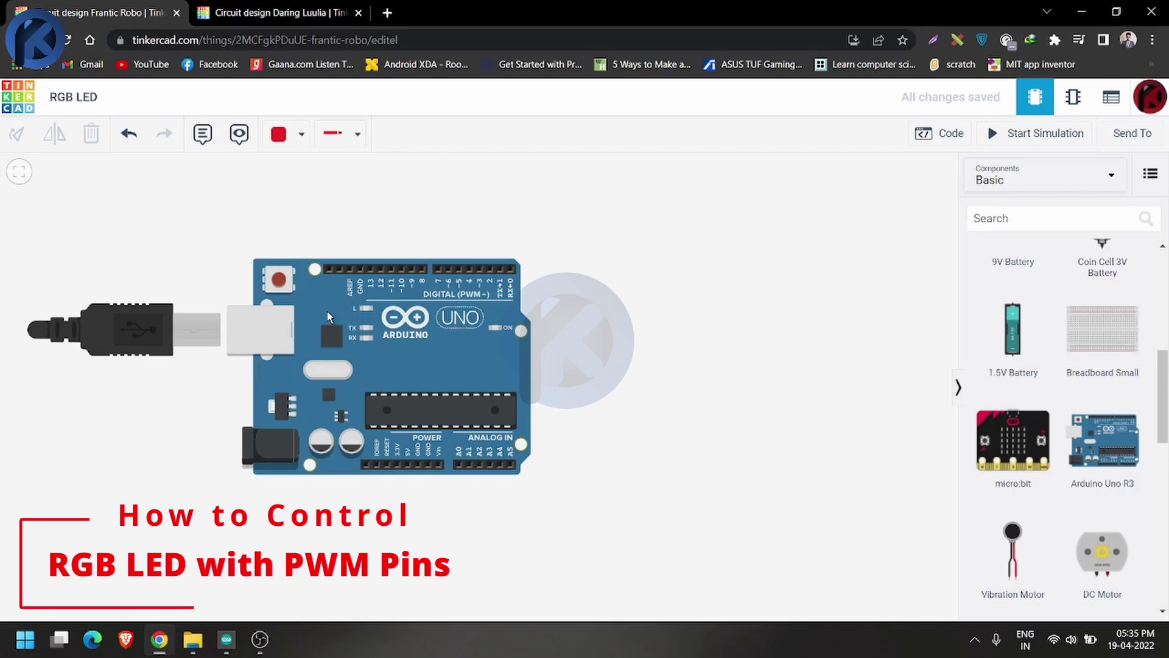
- Place an LED RGB component on the canvas to the right of the Arduino Uno
scroll(360, 373, down, 1)
scroll(1090, 369, up, 4)
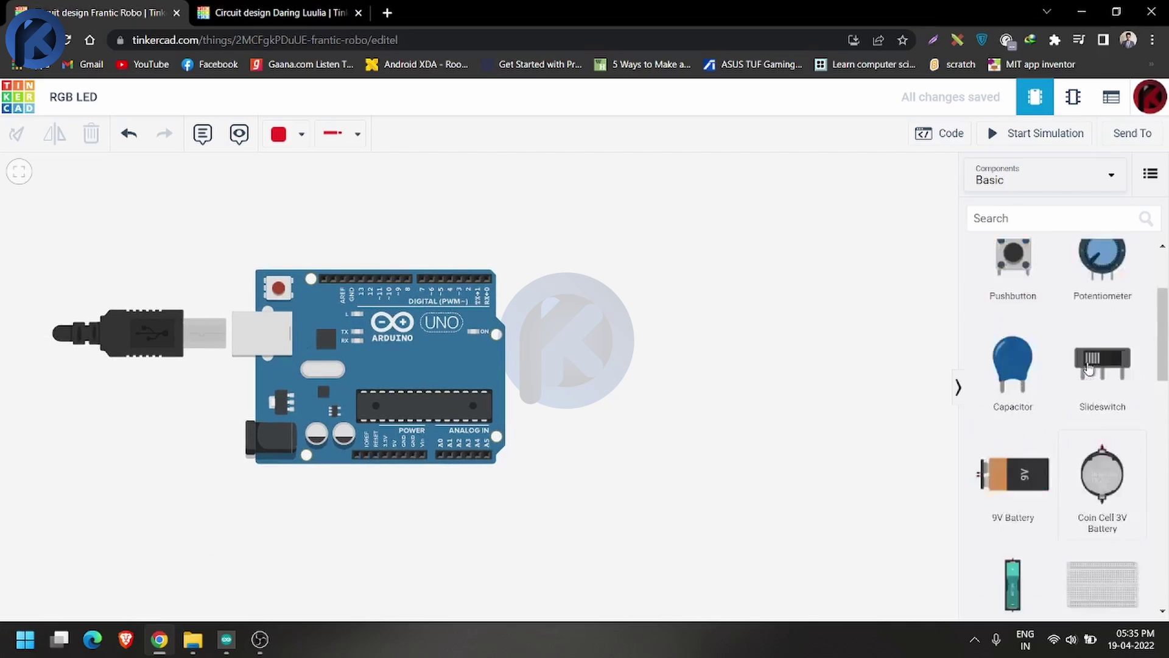
scroll(1090, 368, up, 2)
scroll(1077, 363, down, 1)
scroll(1077, 362, down, 2)
scroll(1077, 364, down, 3)
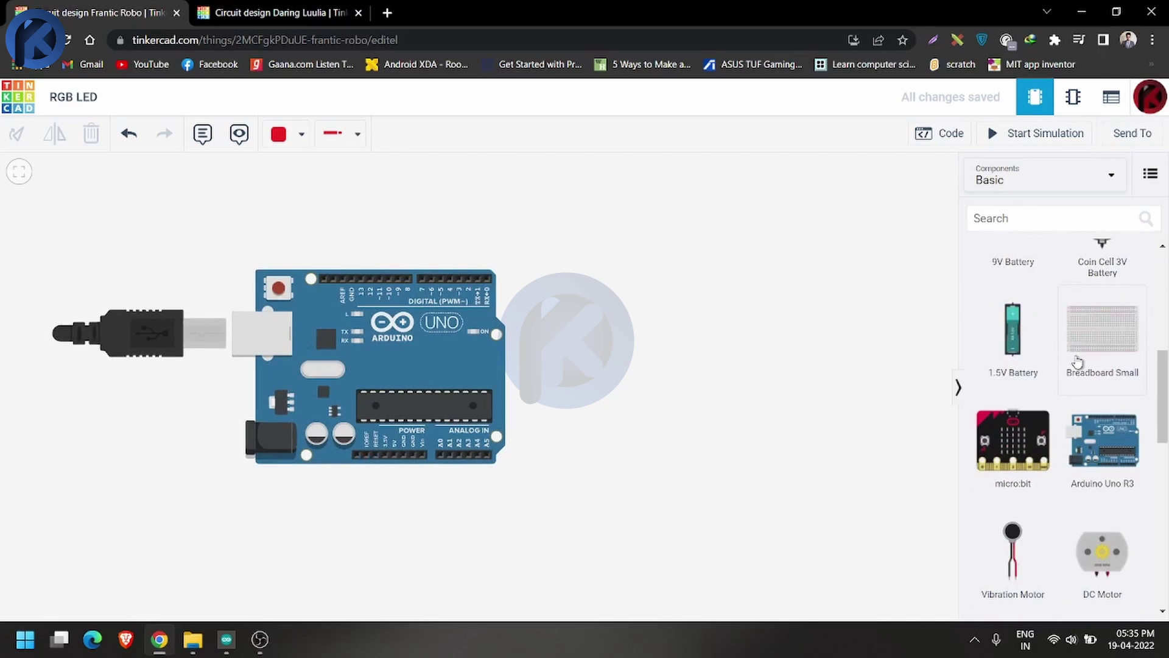
scroll(1077, 363, down, 3)
scroll(1077, 364, down, 2)
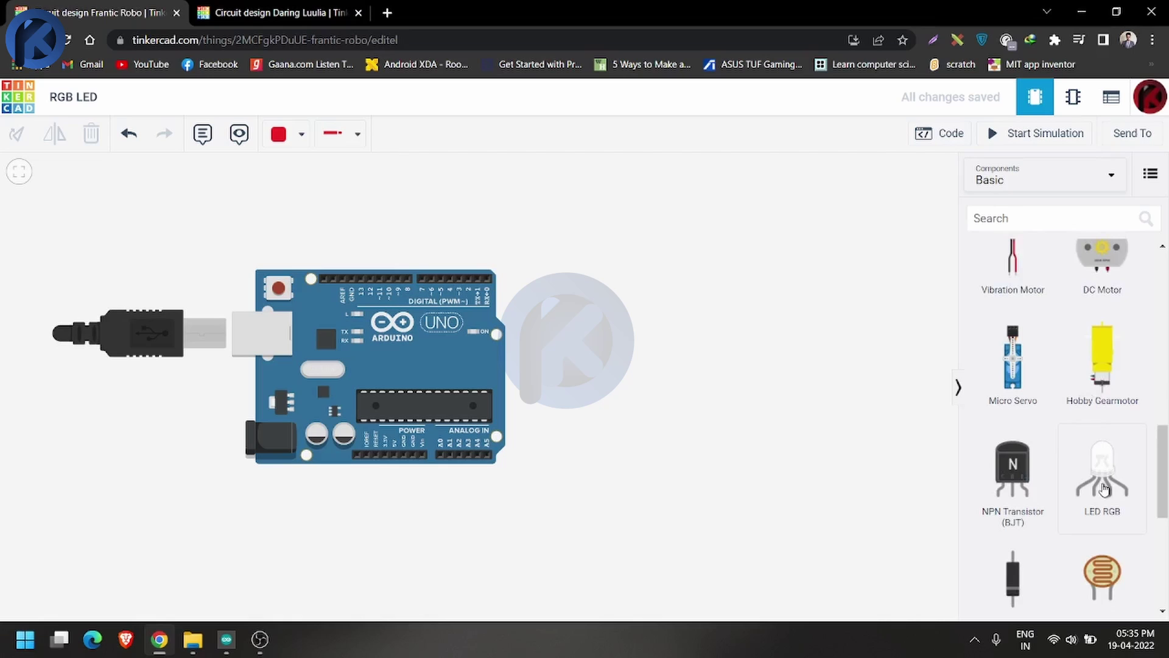
drag(1107, 481, 666, 305)
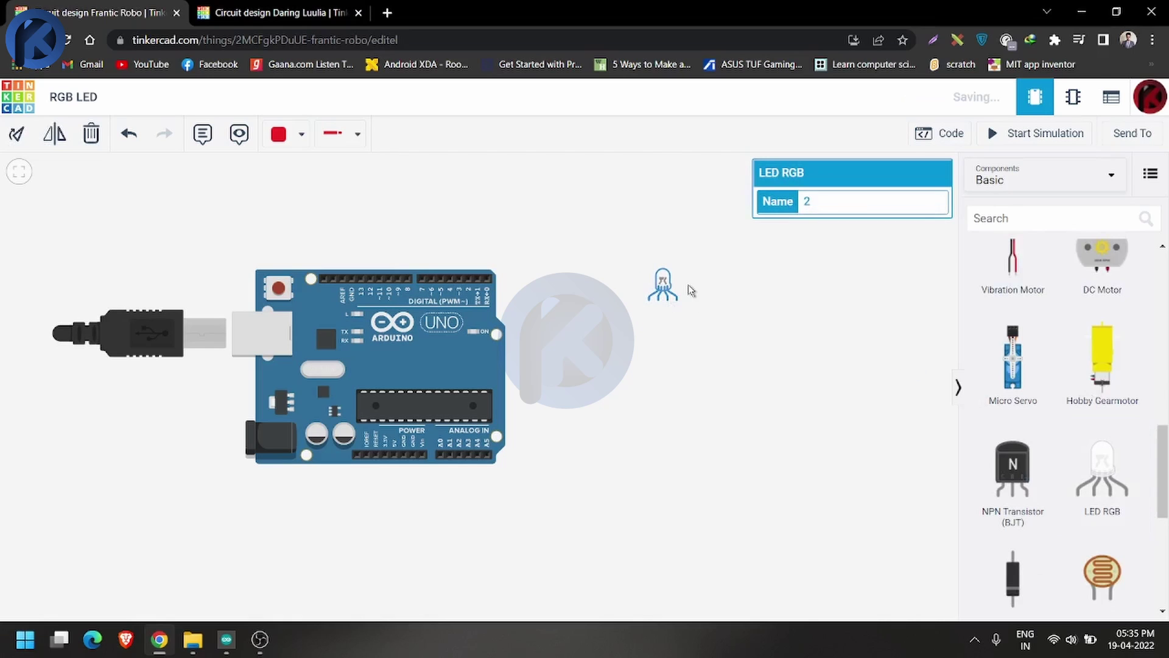
scroll(670, 295, up, 10)
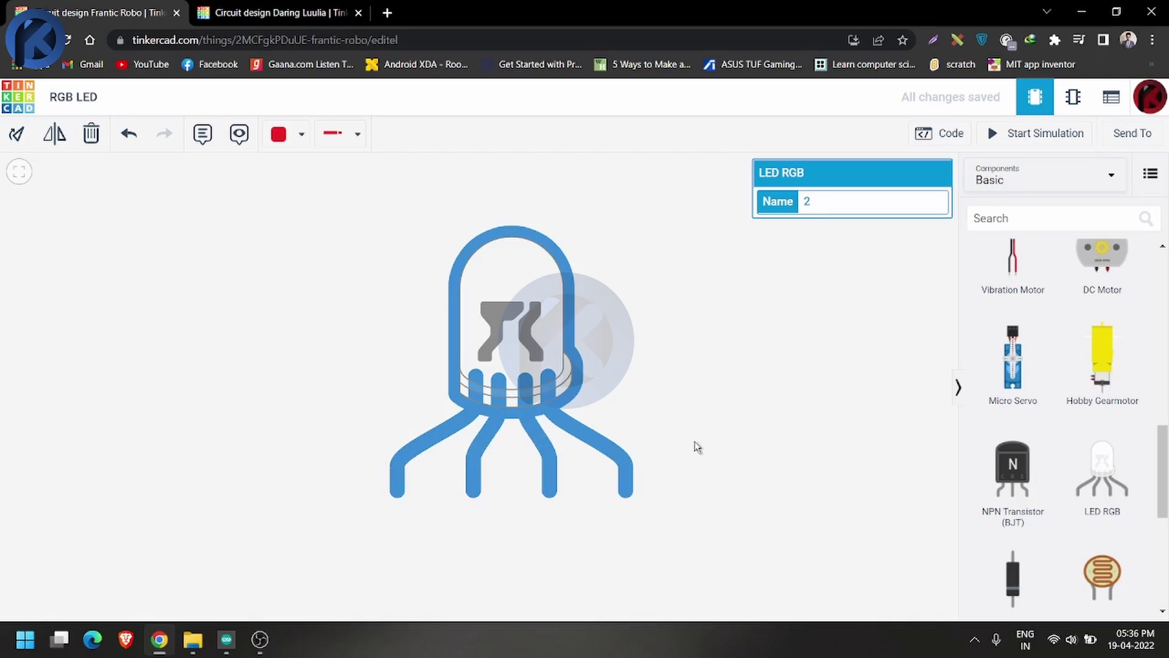
- Move the Arduino slightly left and down, and the RGB LED up above it
scroll(756, 311, down, 2)
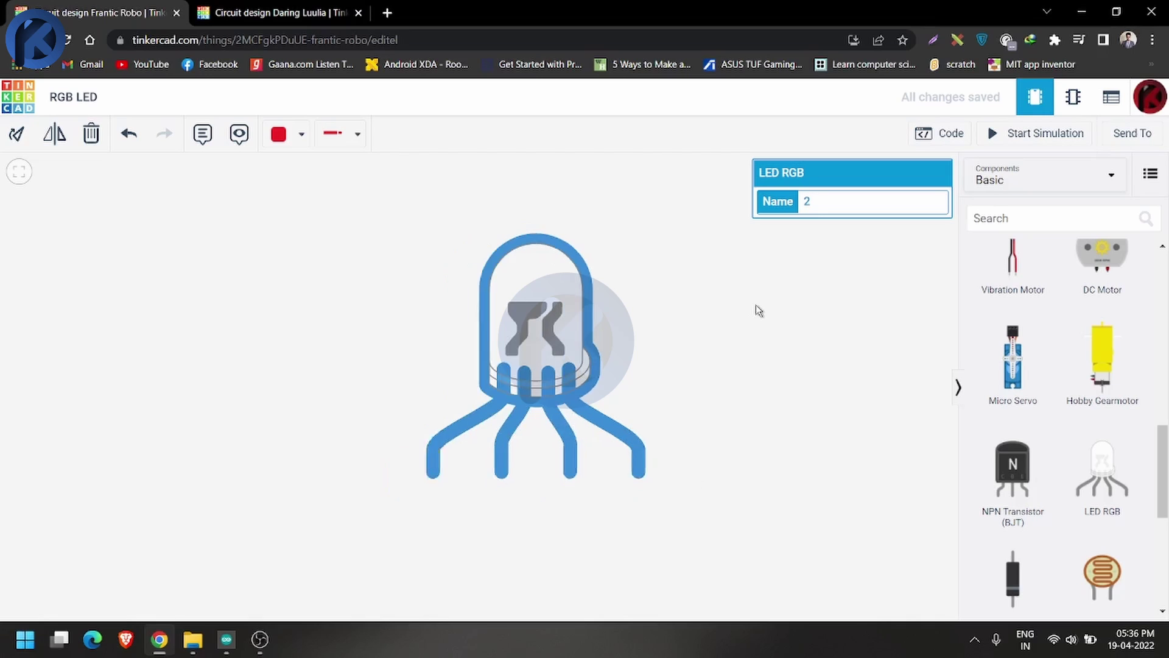
scroll(757, 310, down, 2)
scroll(706, 320, down, 2)
scroll(655, 330, down, 2)
scroll(651, 332, down, 1)
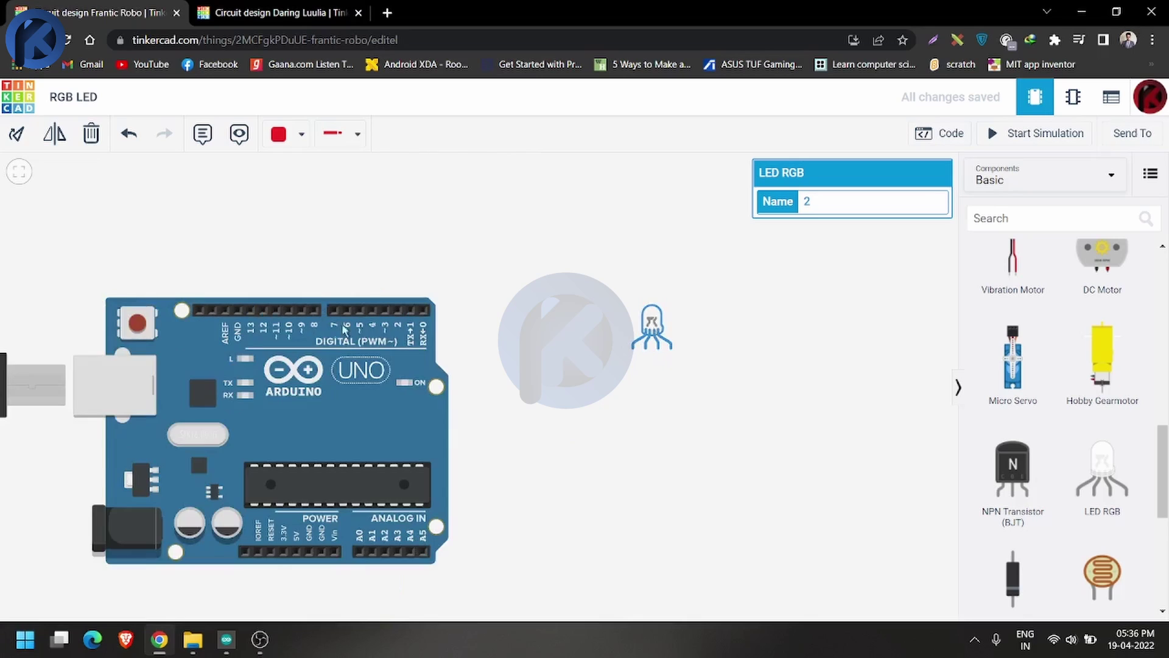
scroll(585, 368, down, 2)
scroll(583, 372, down, 1)
scroll(395, 373, up, 2)
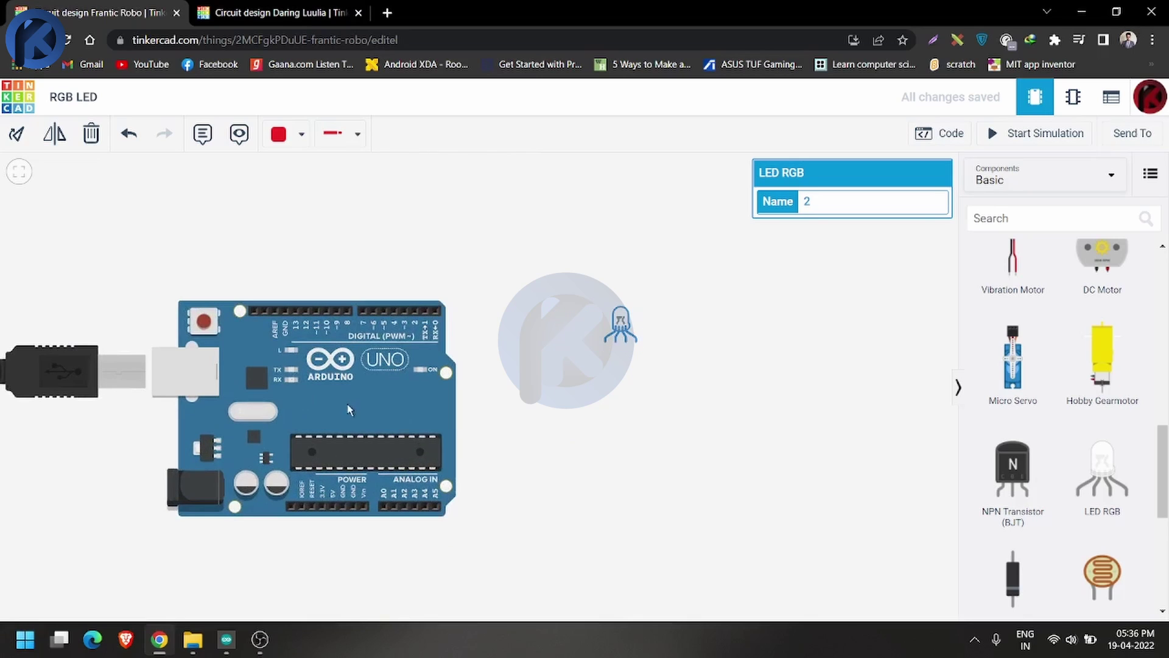
drag(352, 407, 340, 413)
click(625, 330)
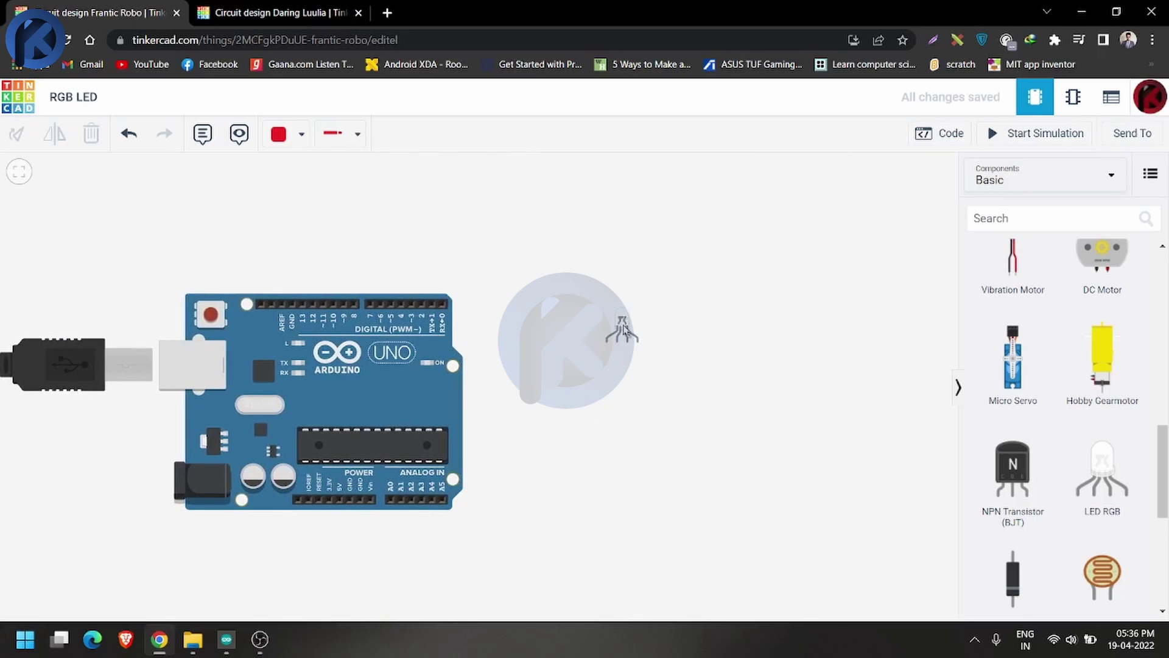
mouse_move(622, 316)
mouse_down()
mouse_move(575, 210)
mouse_move(597, 217)
mouse_up()
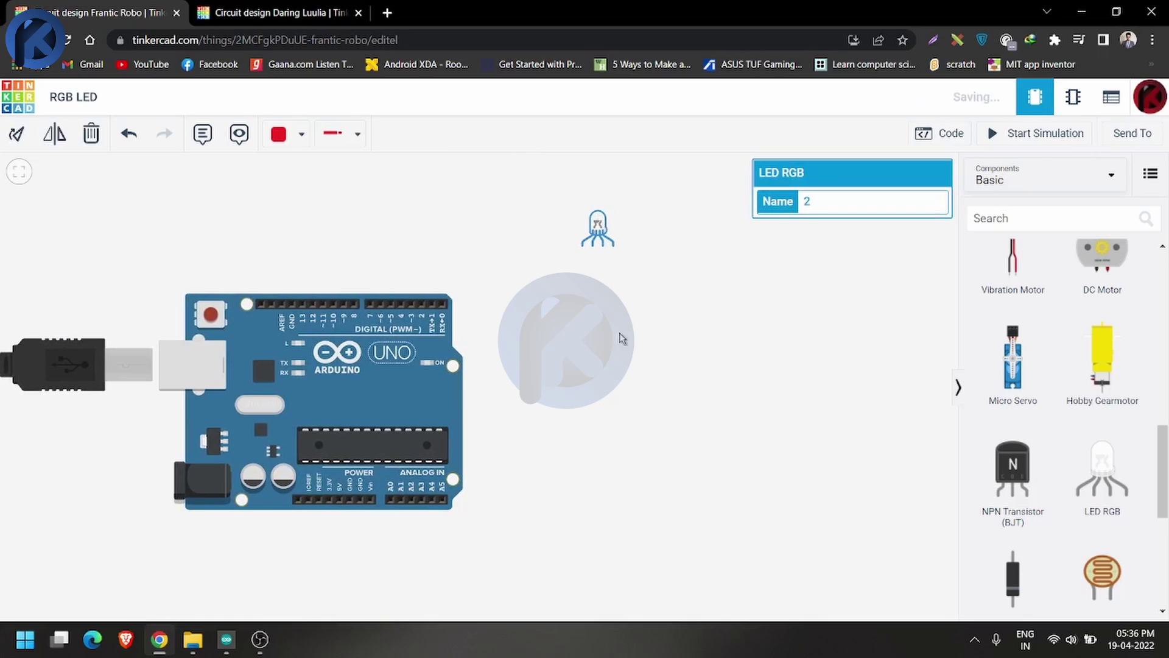
click(711, 385)
- Place a 1 kΩ resistor below the LED and wire the cathode to its top end
scroll(551, 323, up, 2)
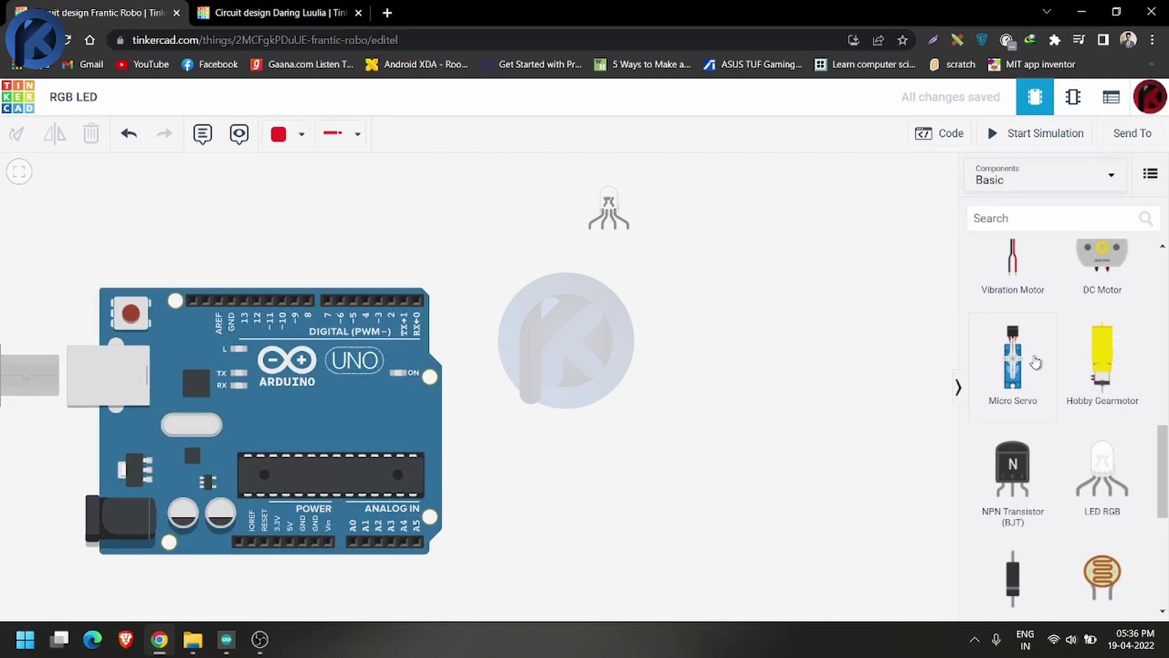
scroll(1047, 363, up, 3)
scroll(1055, 363, up, 3)
scroll(1075, 380, up, 2)
scroll(1074, 381, up, 2)
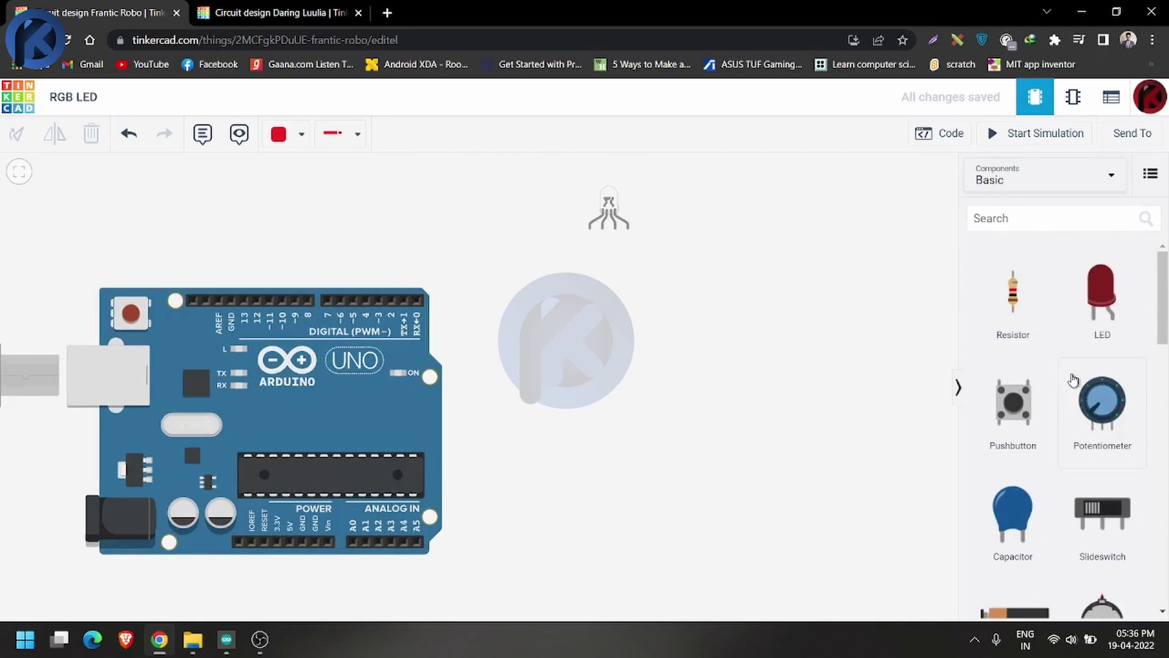
drag(1014, 293, 607, 327)
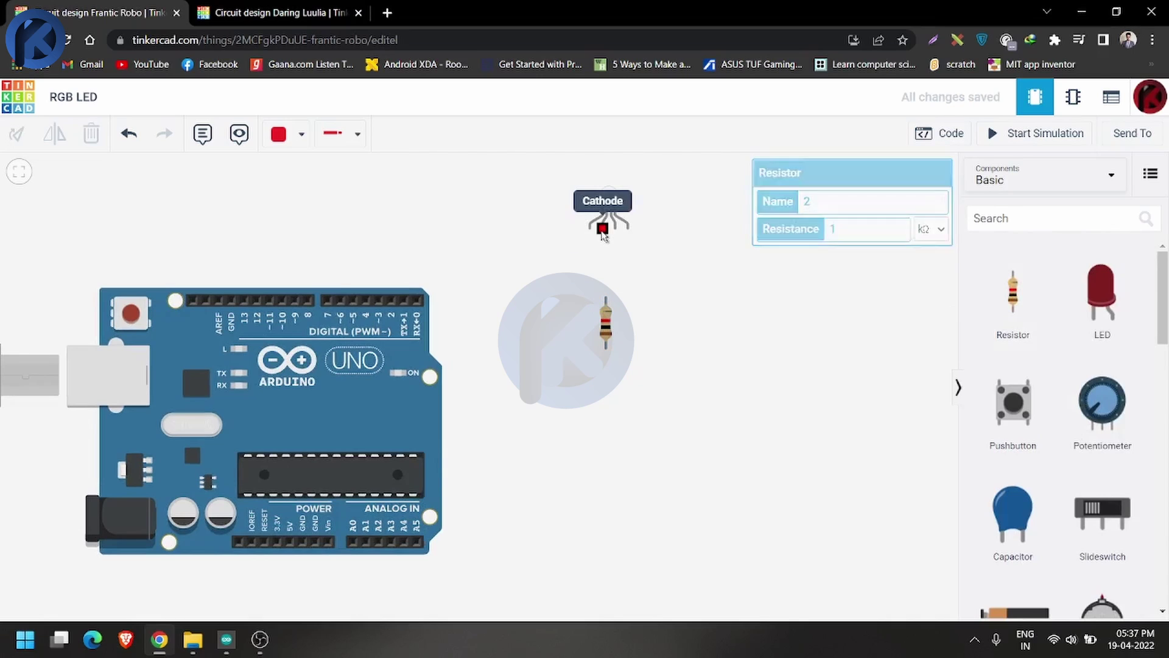
click(603, 227)
click(606, 298)
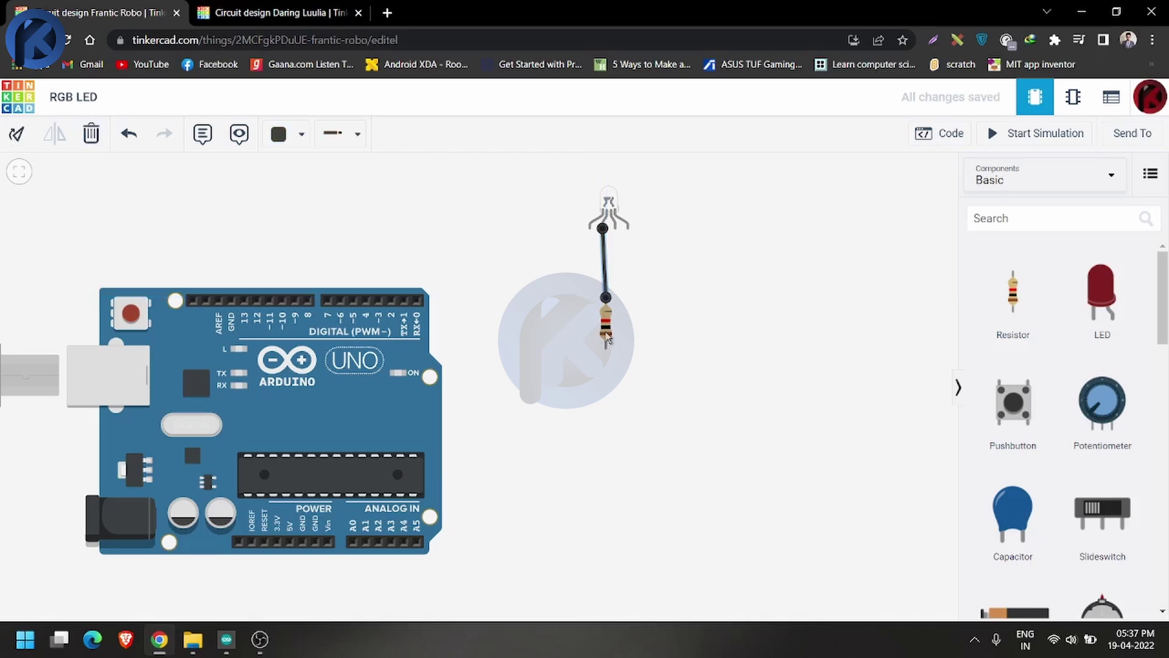
click(602, 333)
click(614, 324)
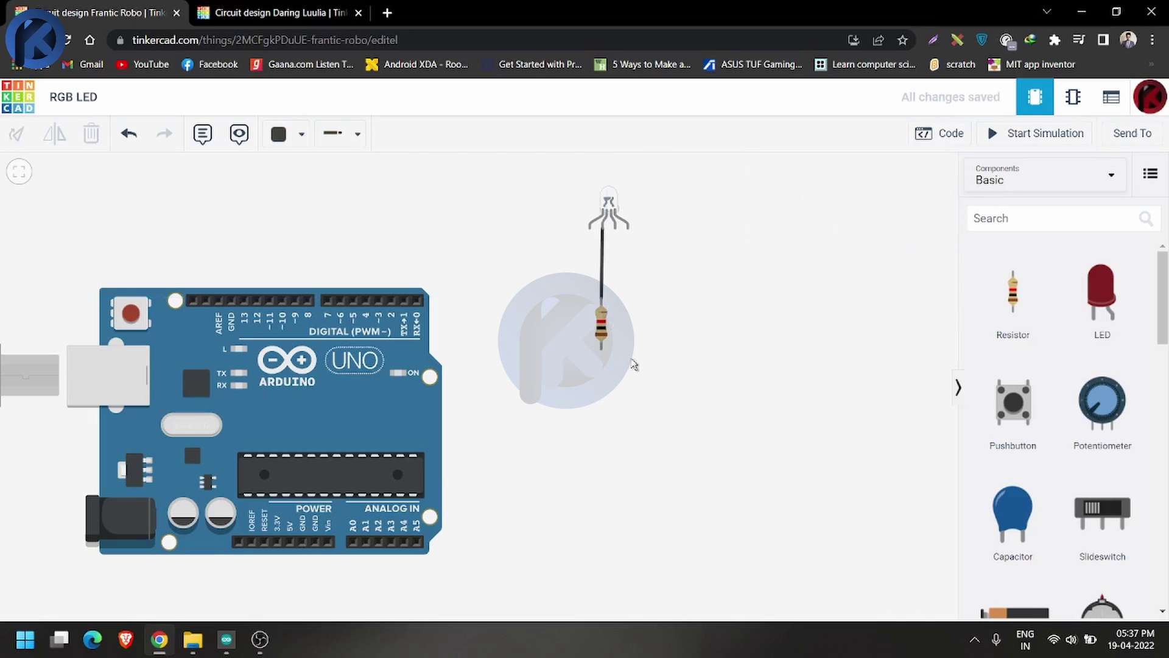
scroll(572, 267, up, 2)
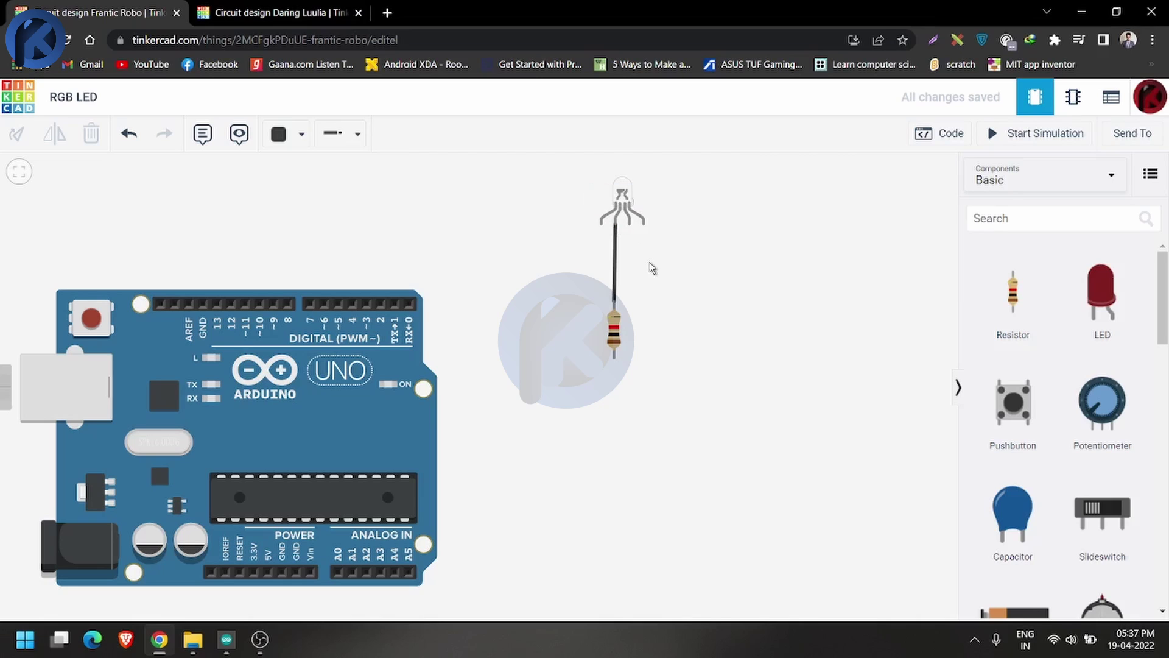
click(613, 334)
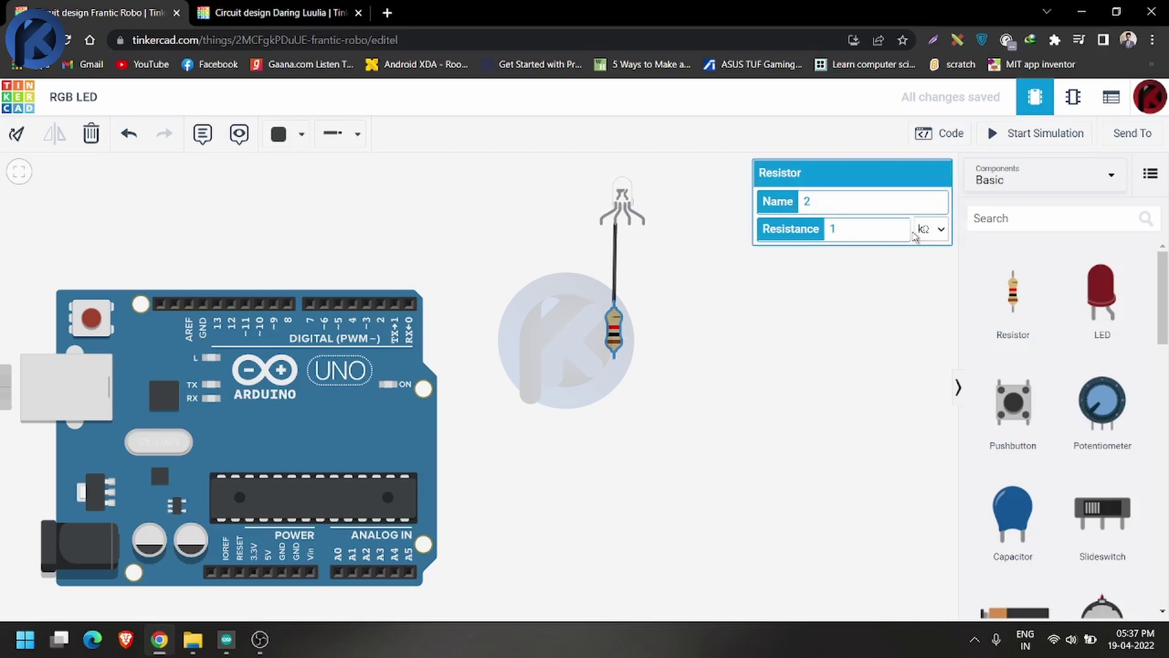
click(662, 337)
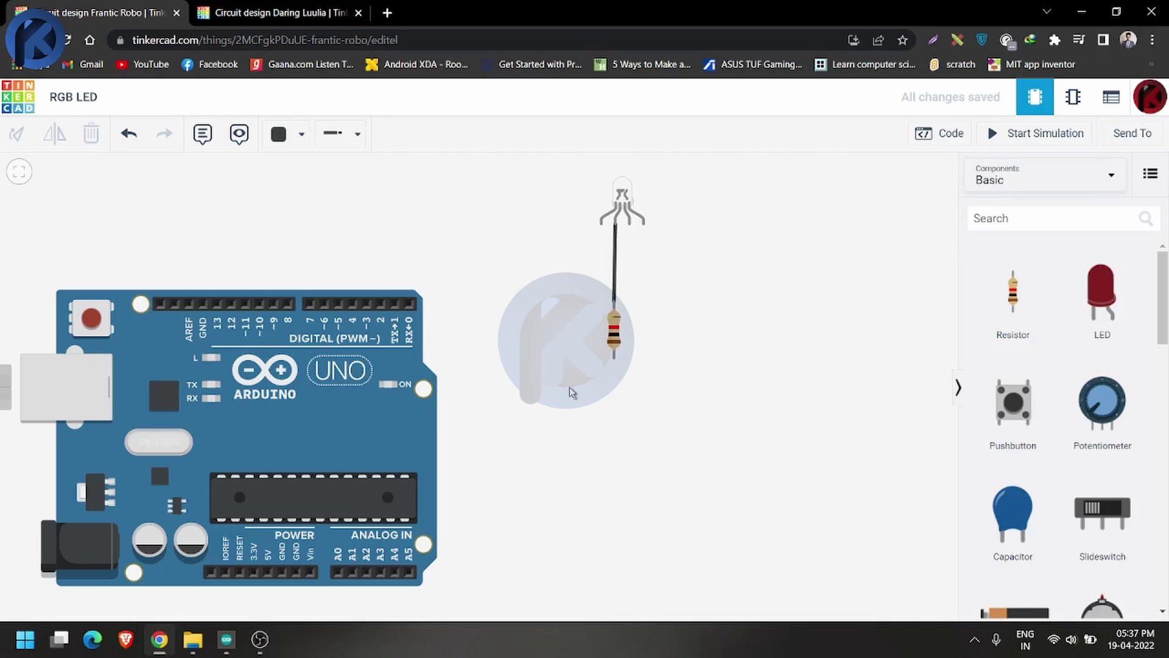
scroll(572, 392, down, 1)
- Run a squared-off wire from the resistor's lower end to the Arduino GND pin
click(609, 358)
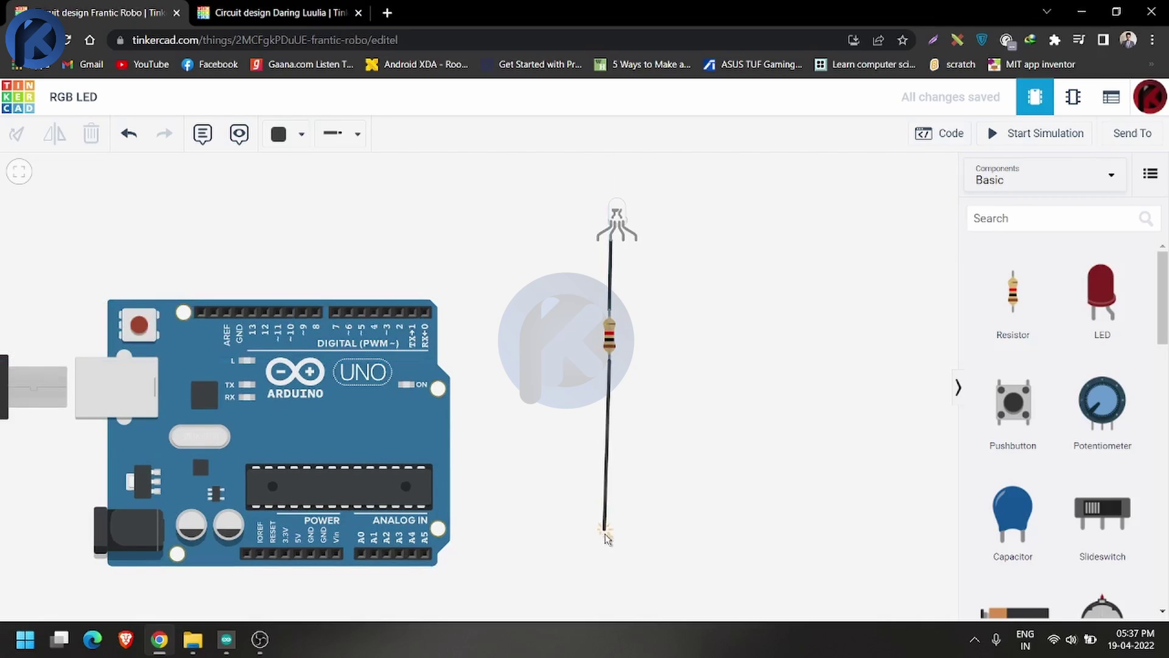
click(606, 588)
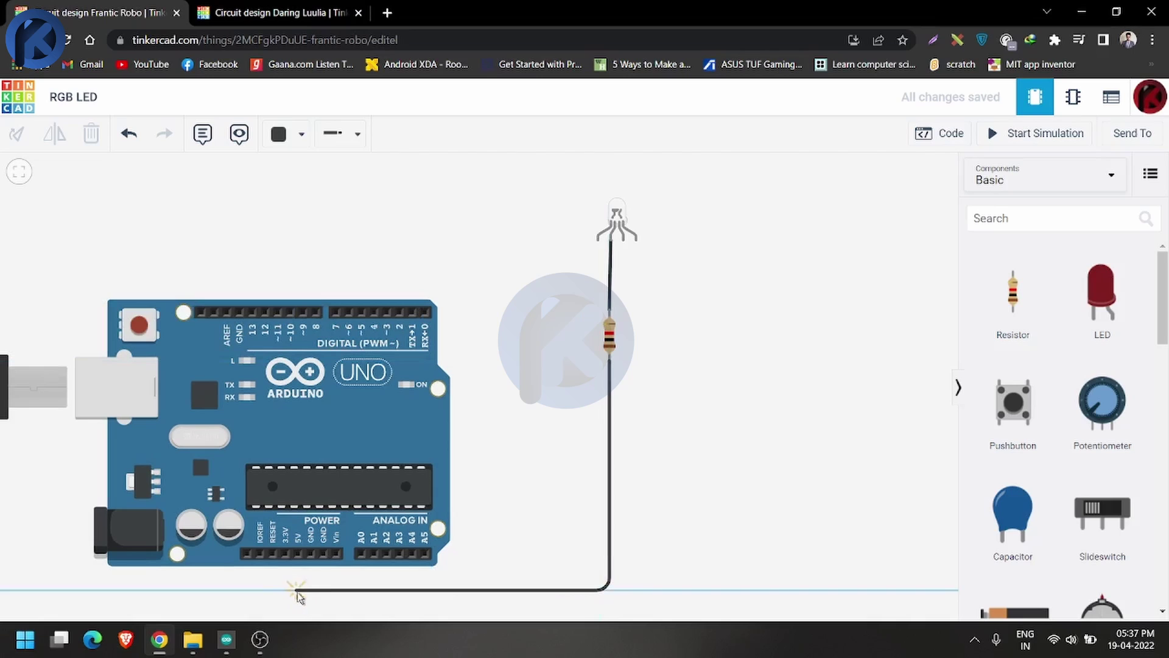
click(299, 589)
click(310, 552)
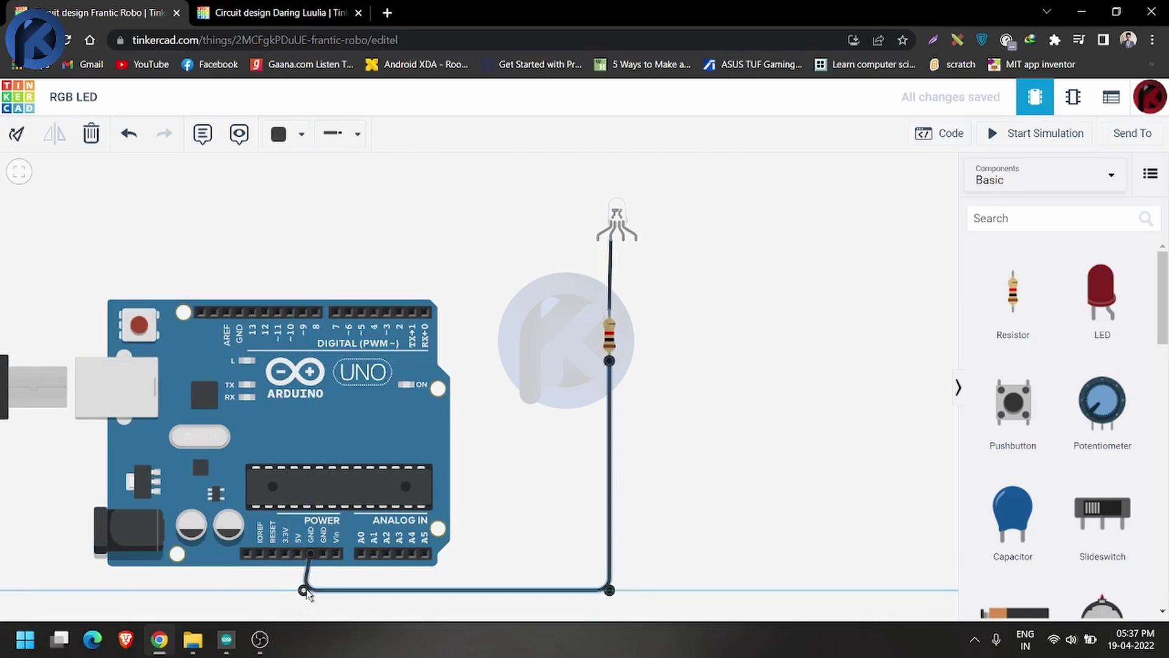
drag(304, 590, 311, 589)
drag(609, 590, 609, 590)
click(619, 472)
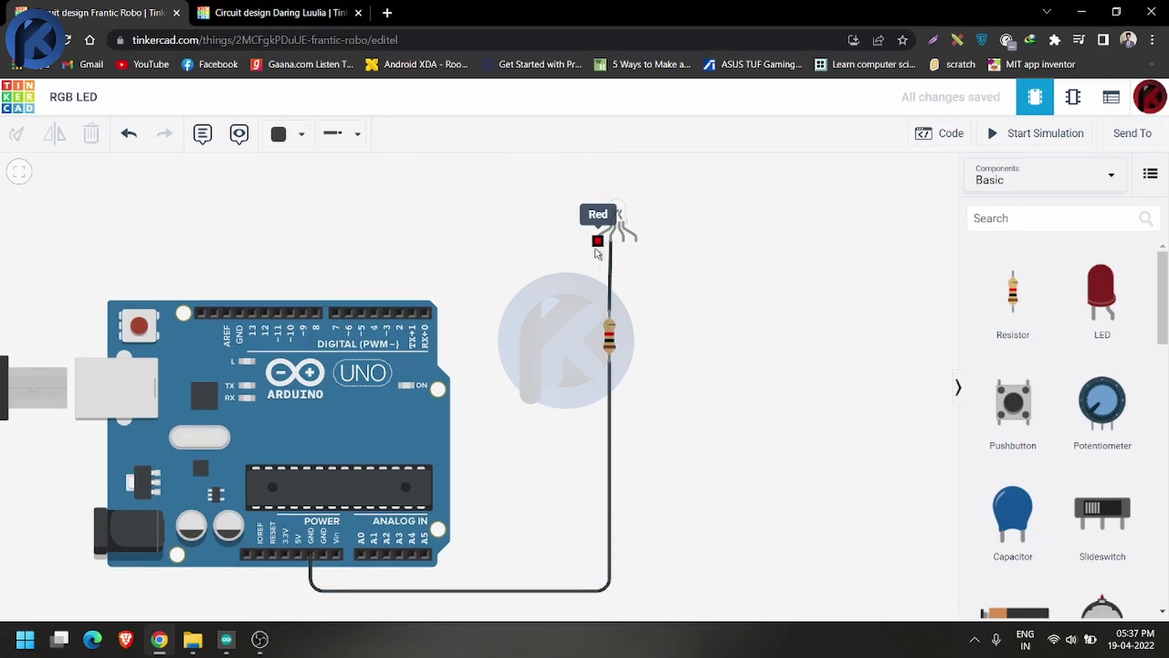
- Wire the LED's red, blue and right legs to Arduino pins ~3, ~5 and ~6
click(597, 241)
click(598, 287)
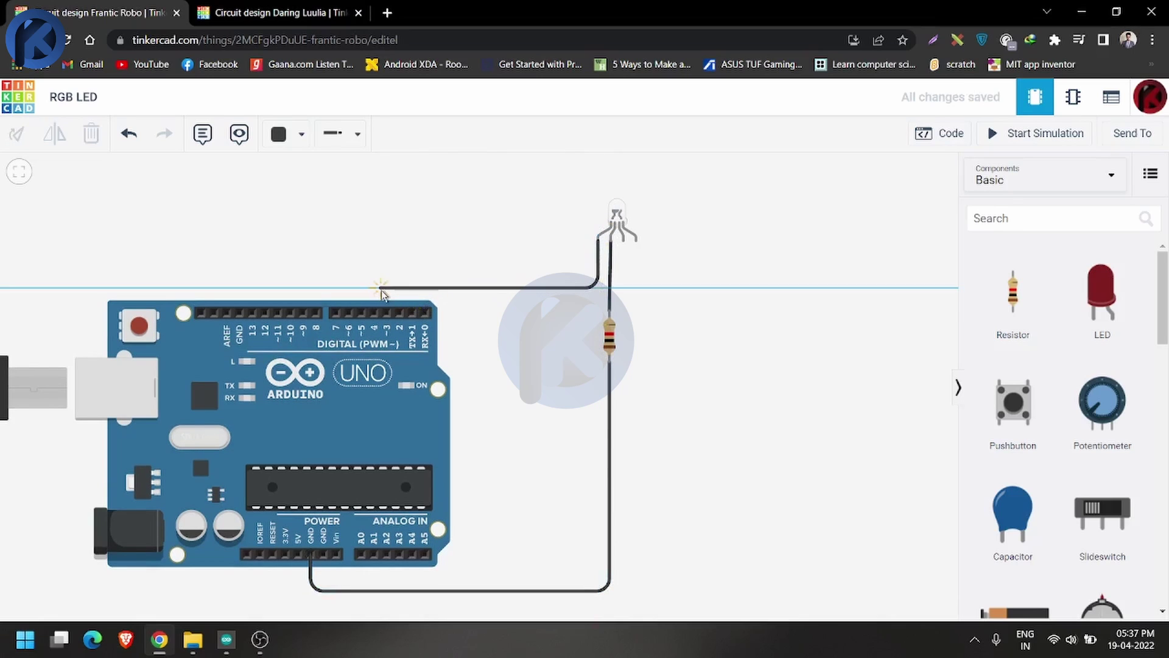
click(386, 312)
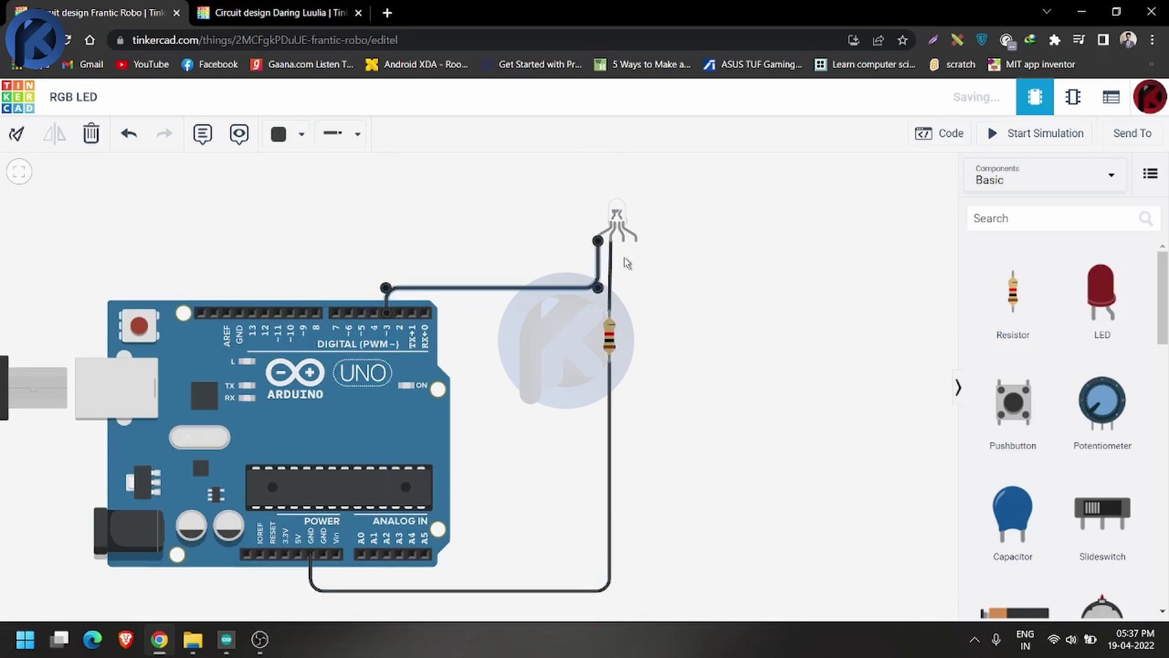
click(624, 244)
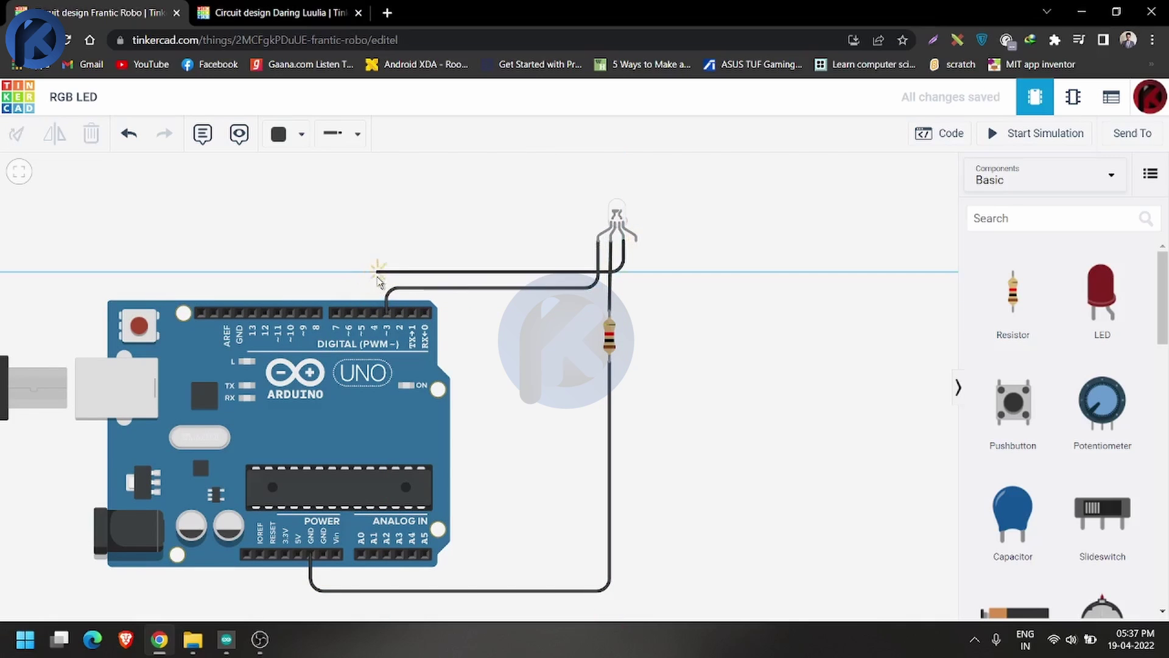
click(361, 312)
click(348, 312)
click(344, 271)
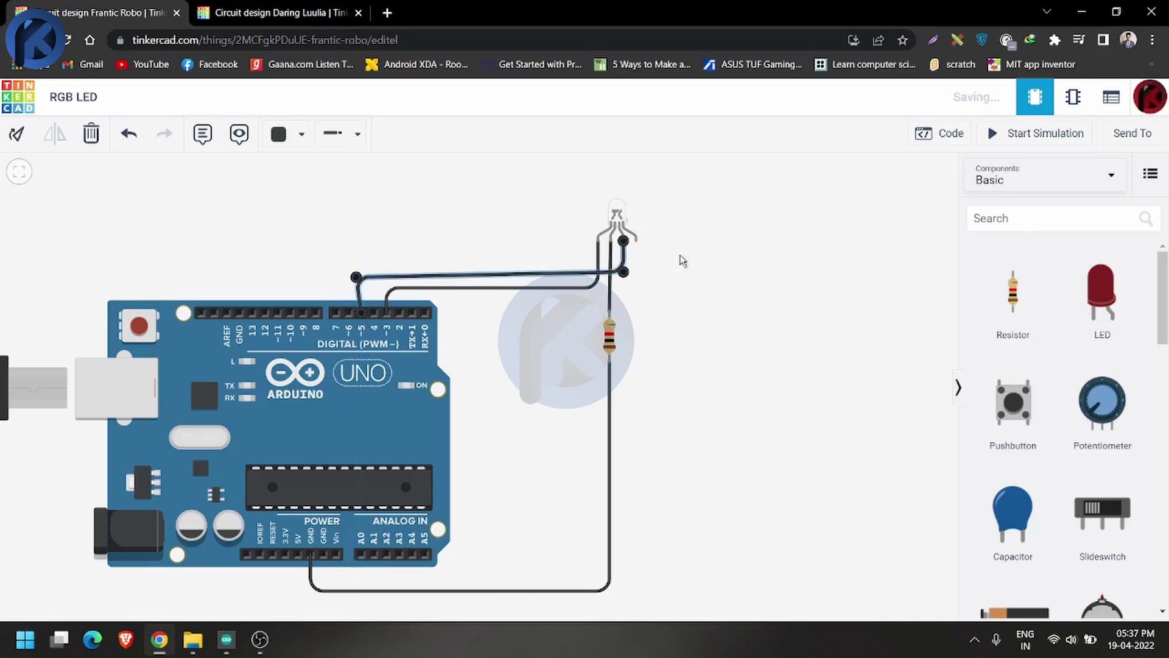
click(635, 257)
- Adjust the bend points of the pin ~5, ~6 and ~3 wires so they line up
click(364, 280)
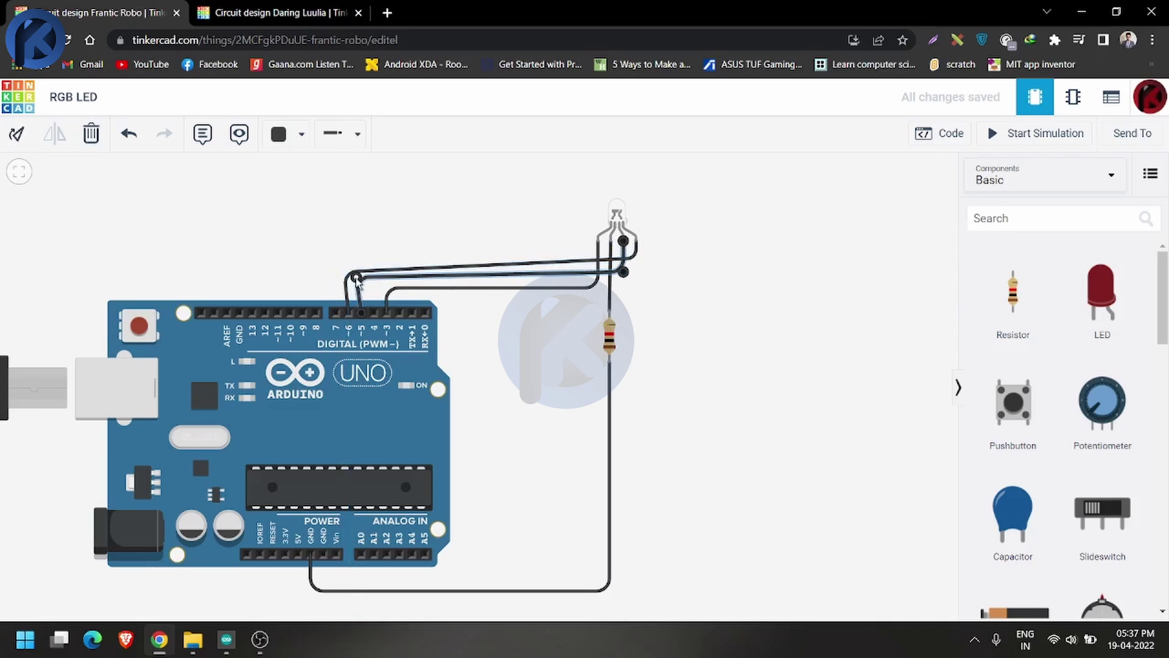
drag(365, 279, 351, 261)
click(350, 273)
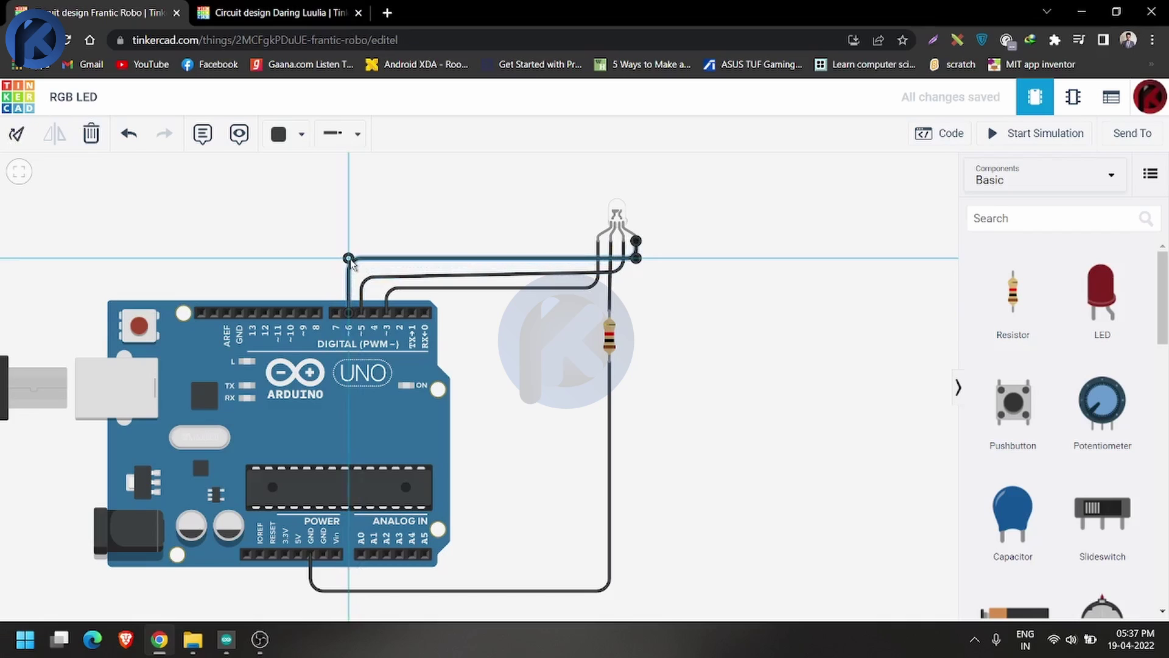
click(391, 294)
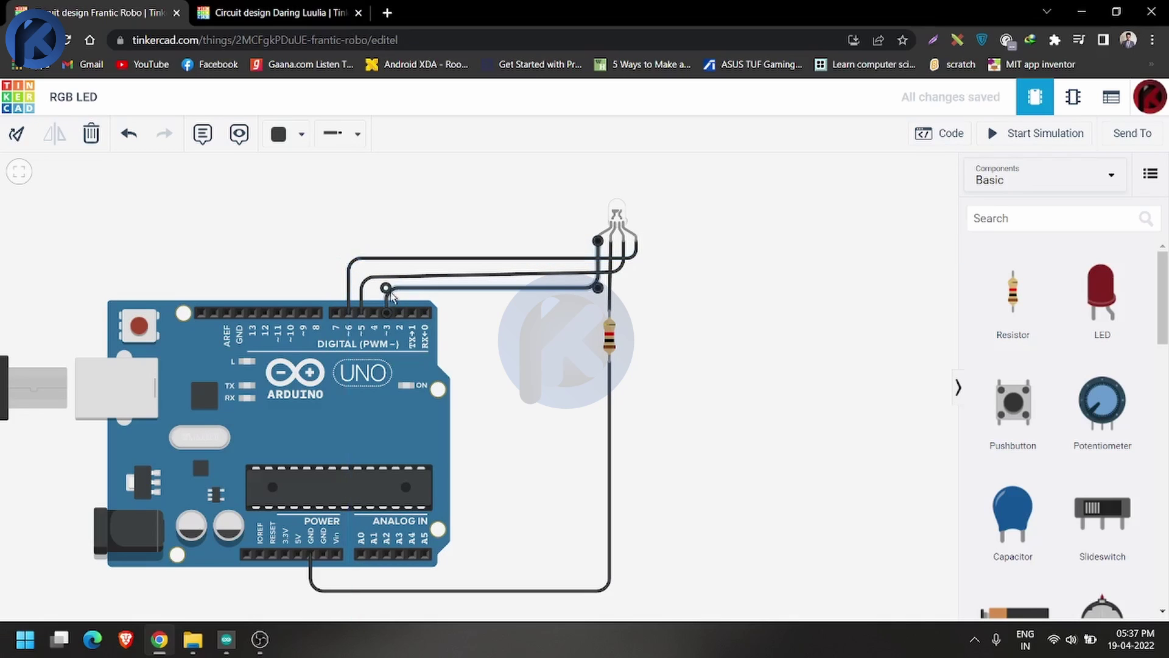
drag(391, 294, 391, 295)
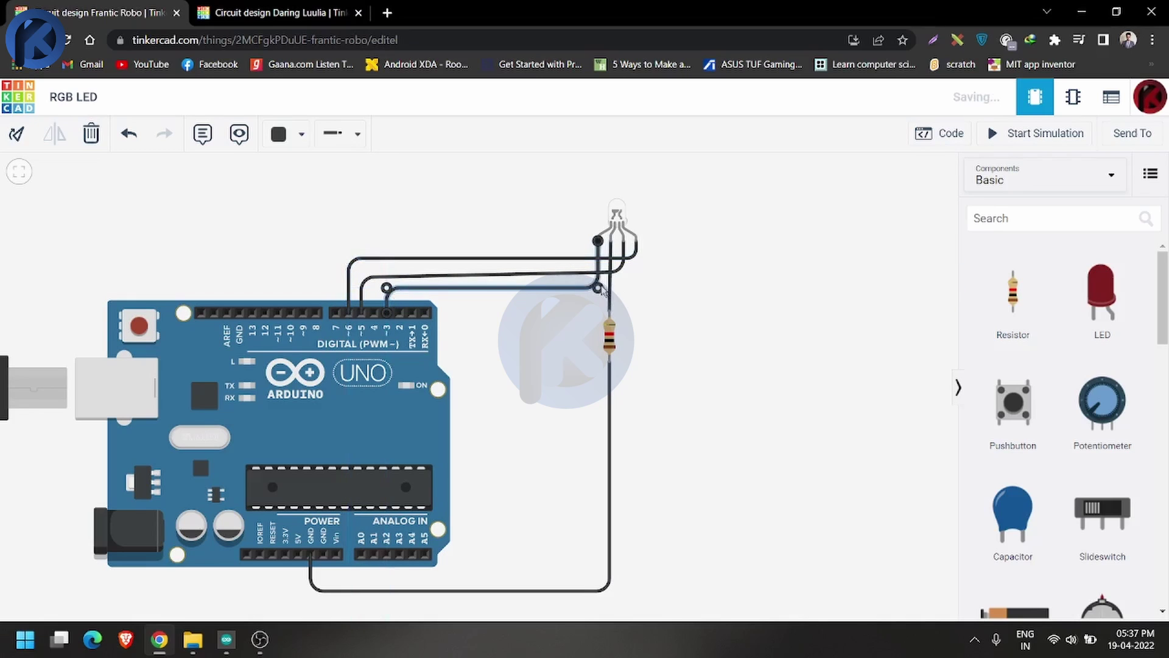
click(653, 288)
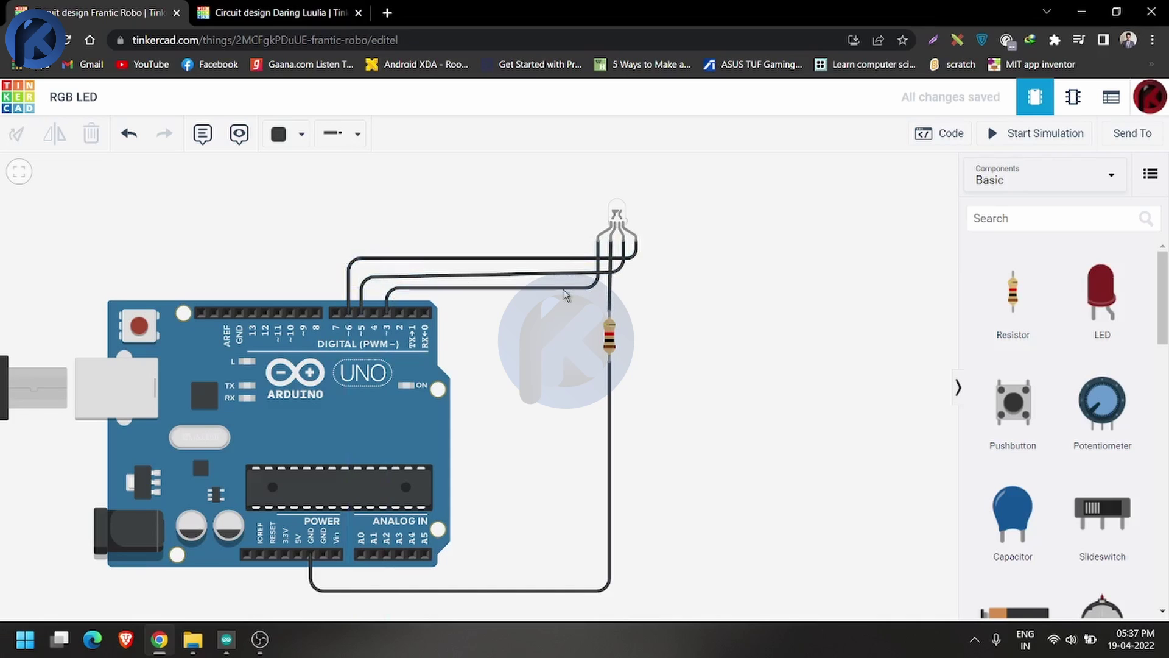
click(566, 291)
- Colour the pin 3 wire red and the pin 5 wire blue
key(2)
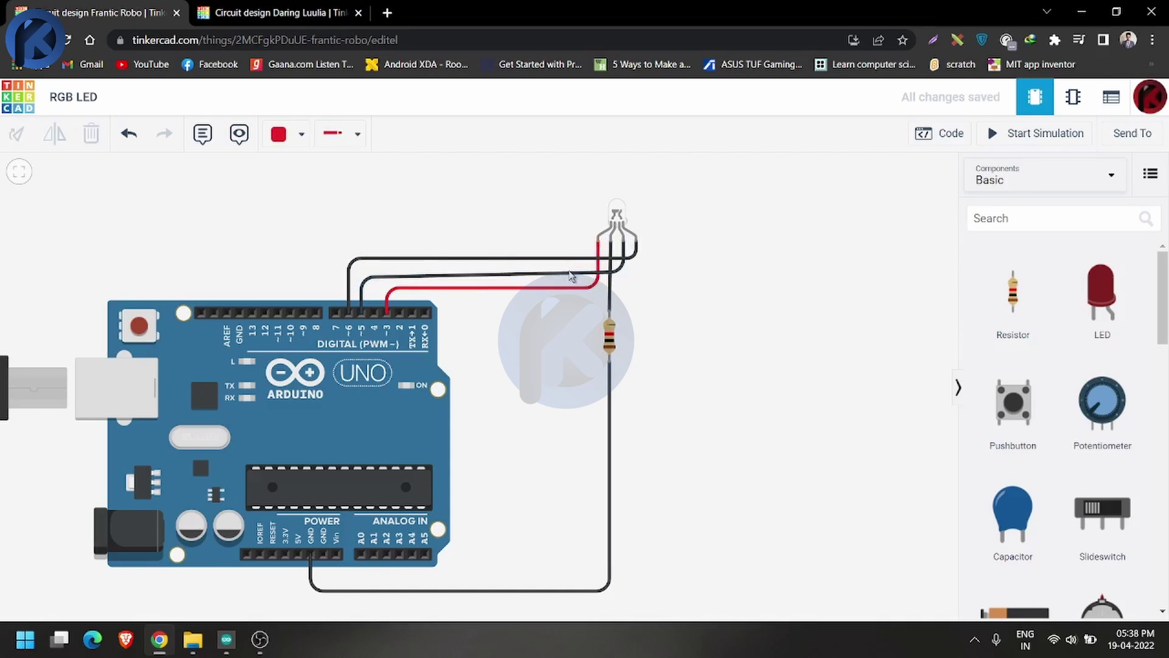
click(568, 277)
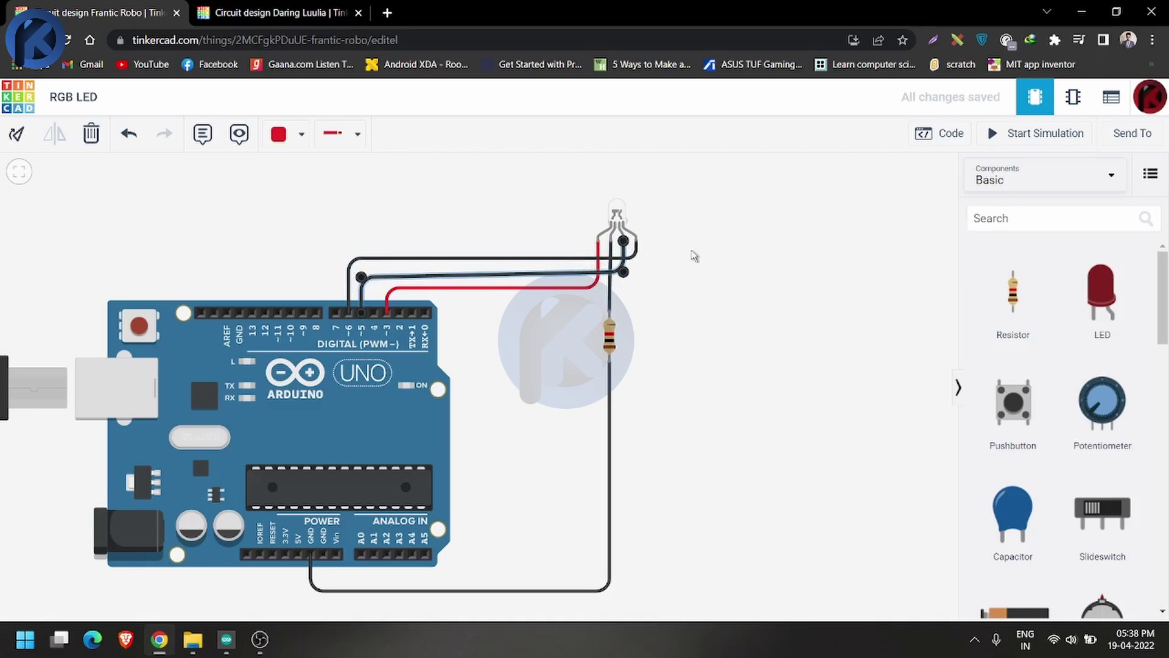
click(696, 255)
click(510, 278)
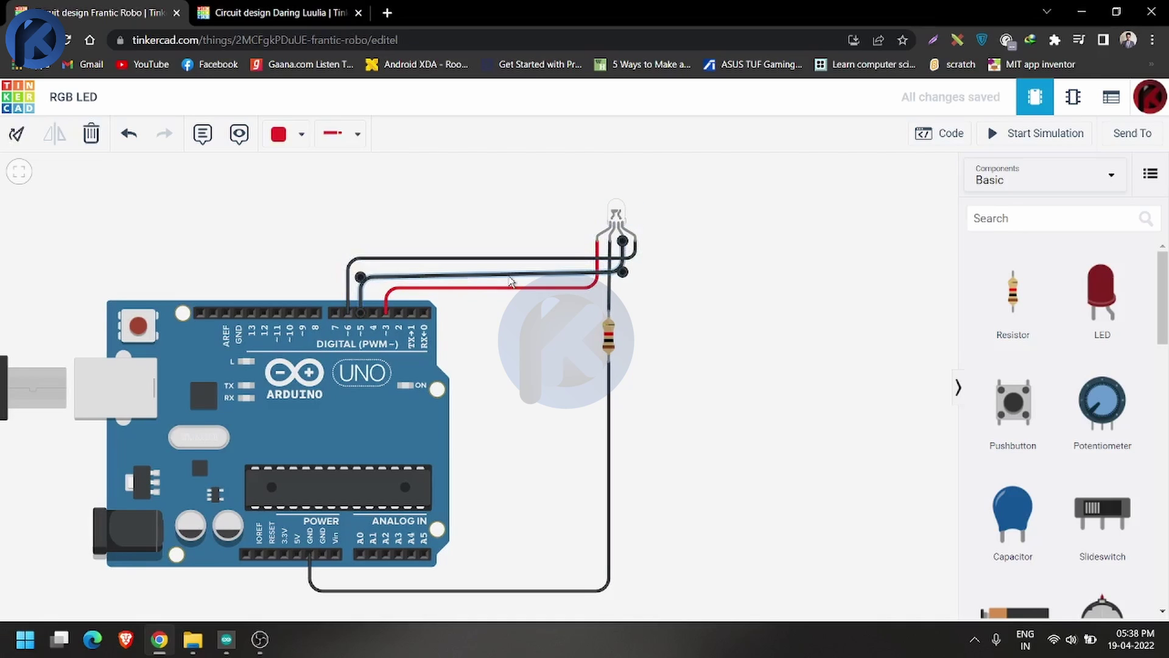
key(4)
key(5)
key(6)
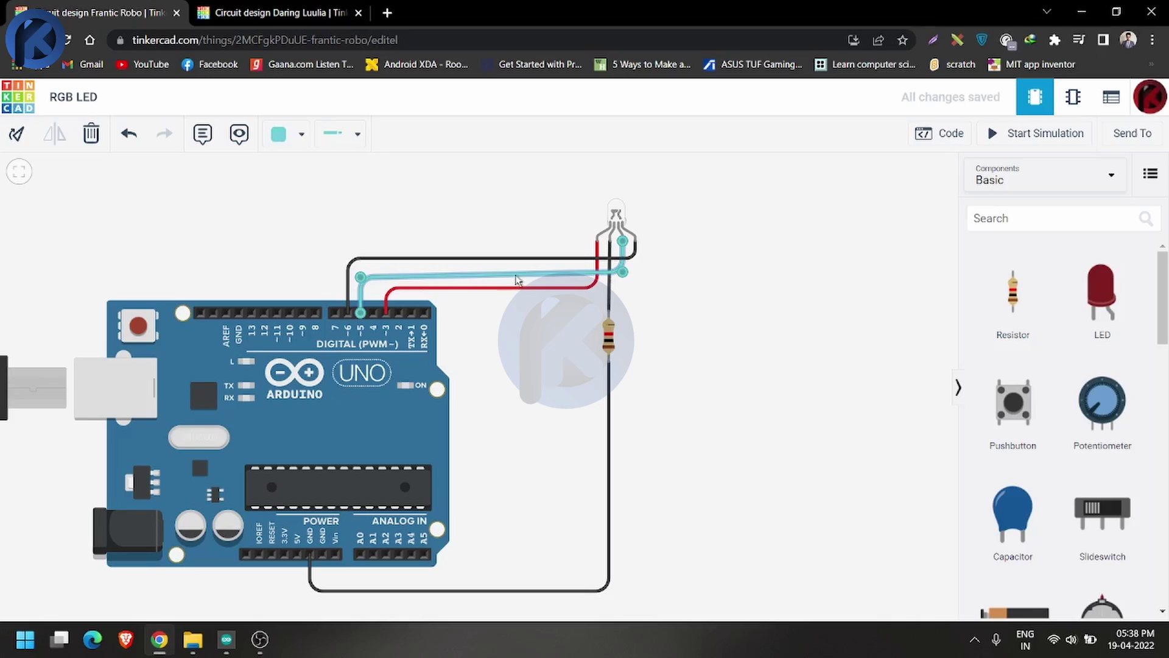
key(7)
- Colour the pin 6 wire green
click(572, 259)
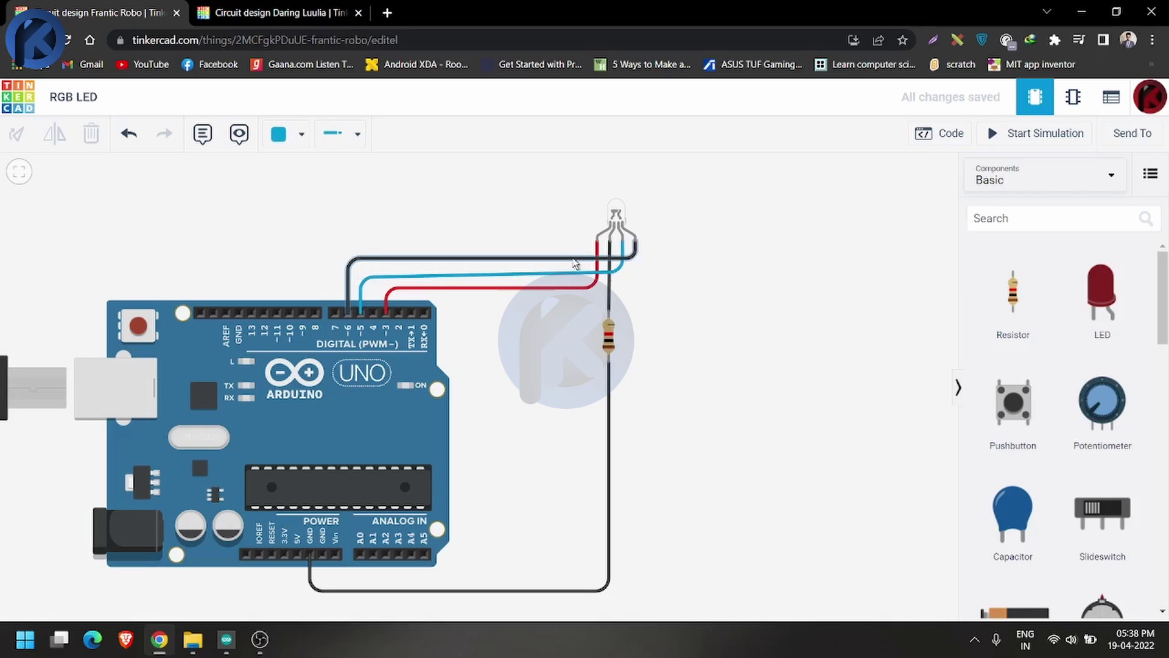
key(4)
key(3)
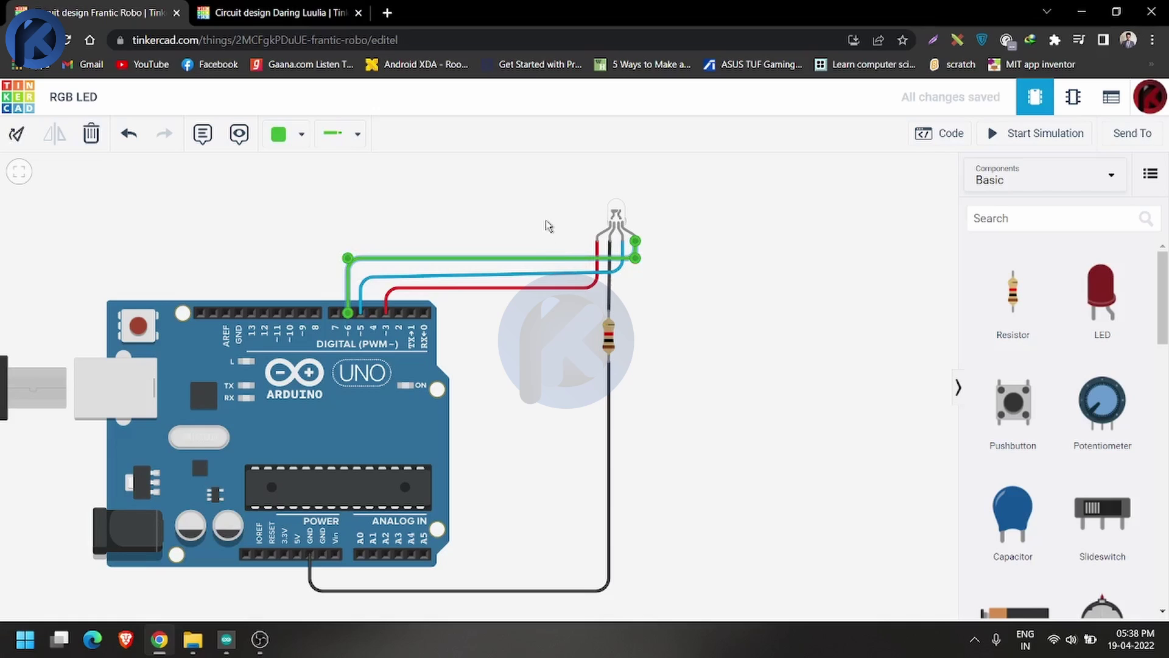
click(548, 226)
scroll(636, 208, up, 2)
scroll(636, 207, up, 1)
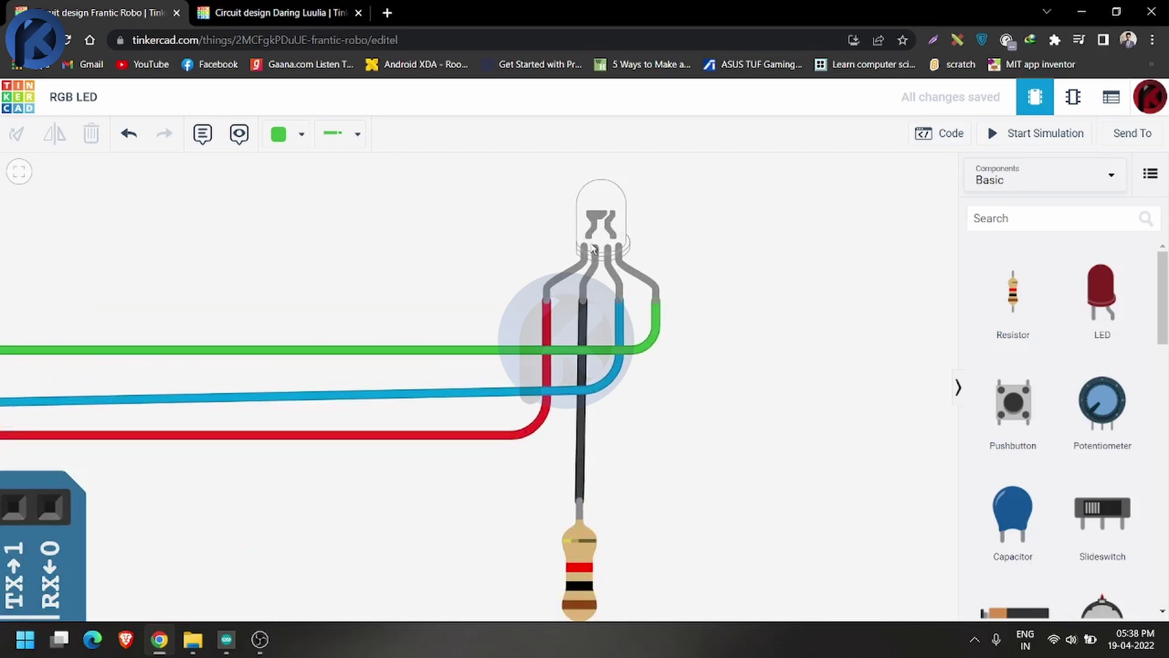
scroll(618, 207, down, 1)
scroll(618, 207, down, 1)
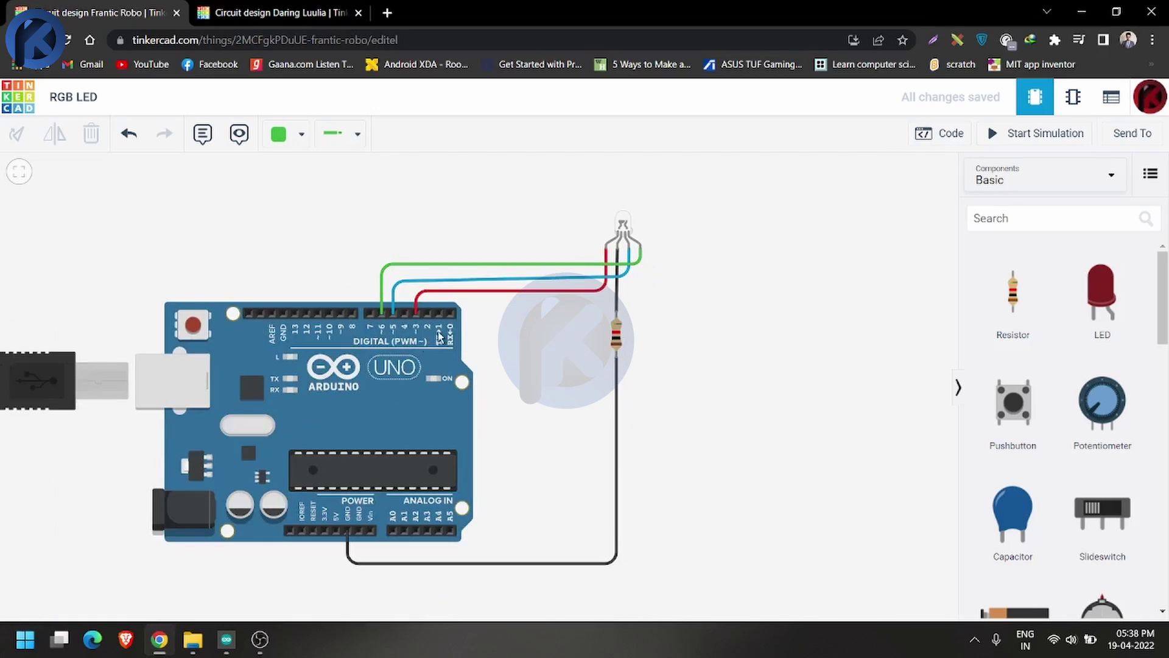
scroll(407, 363, down, 1)
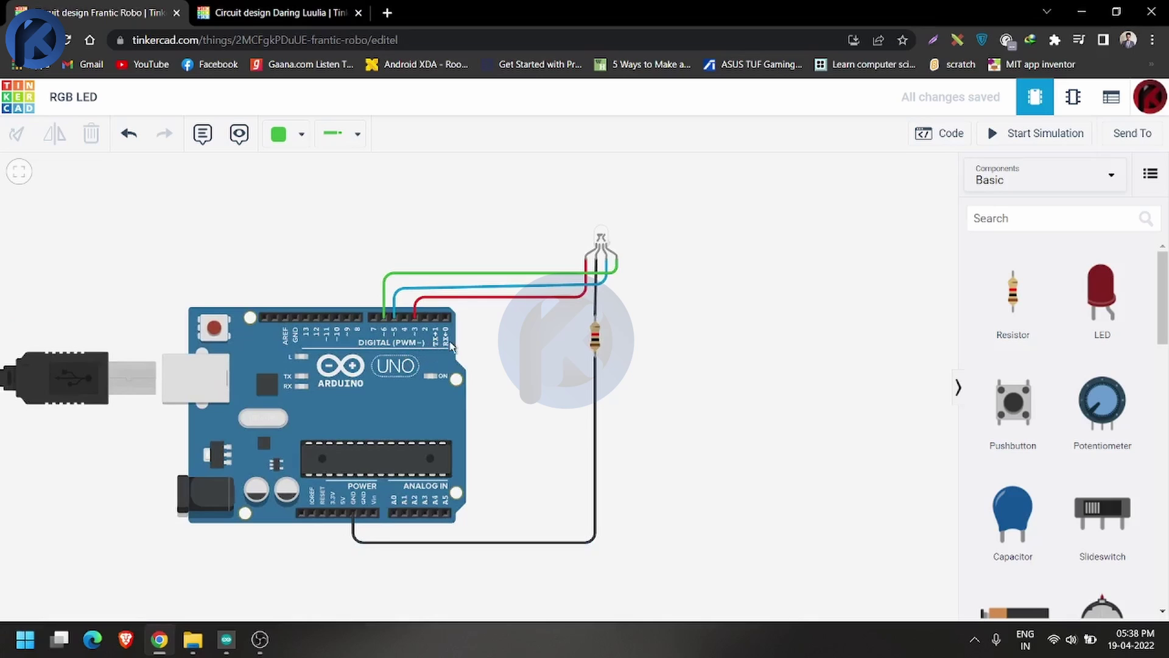
scroll(451, 346, down, 1)
scroll(492, 344, up, 1)
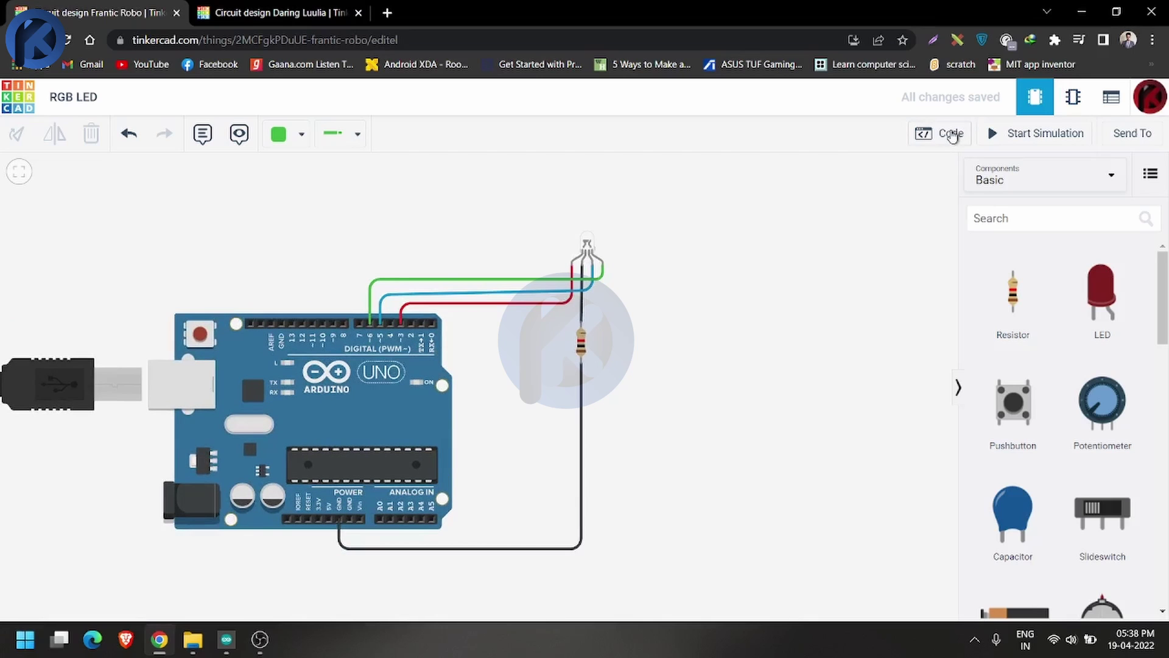
- Switch the Arduino code editor from Blocks to Text mode
click(948, 133)
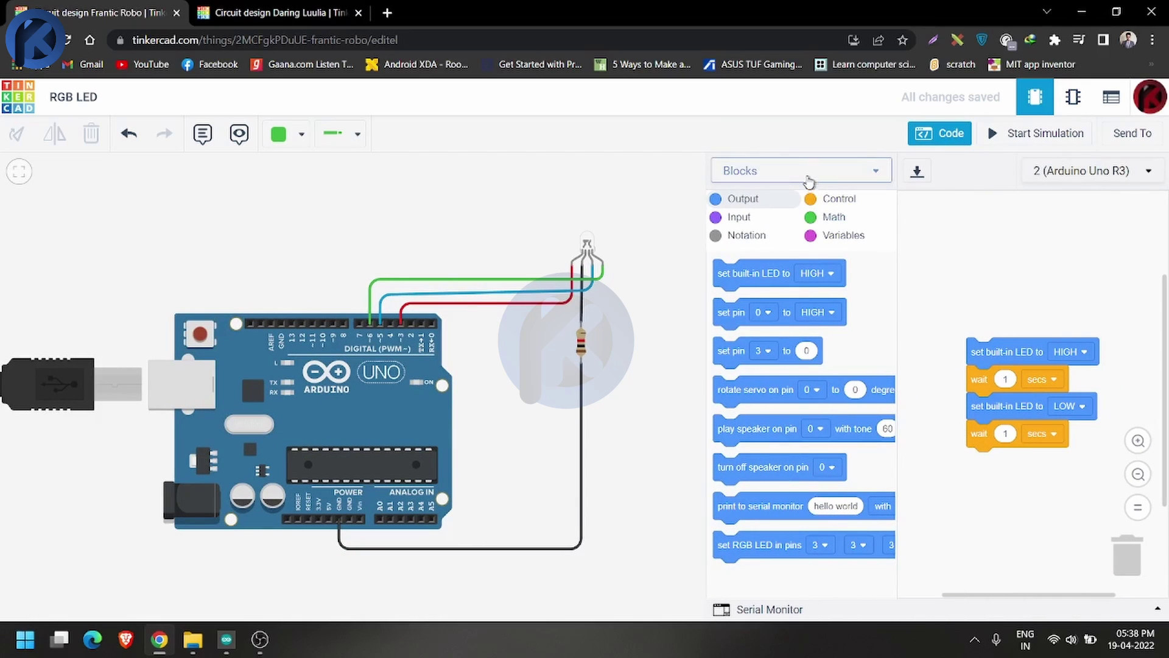
click(810, 177)
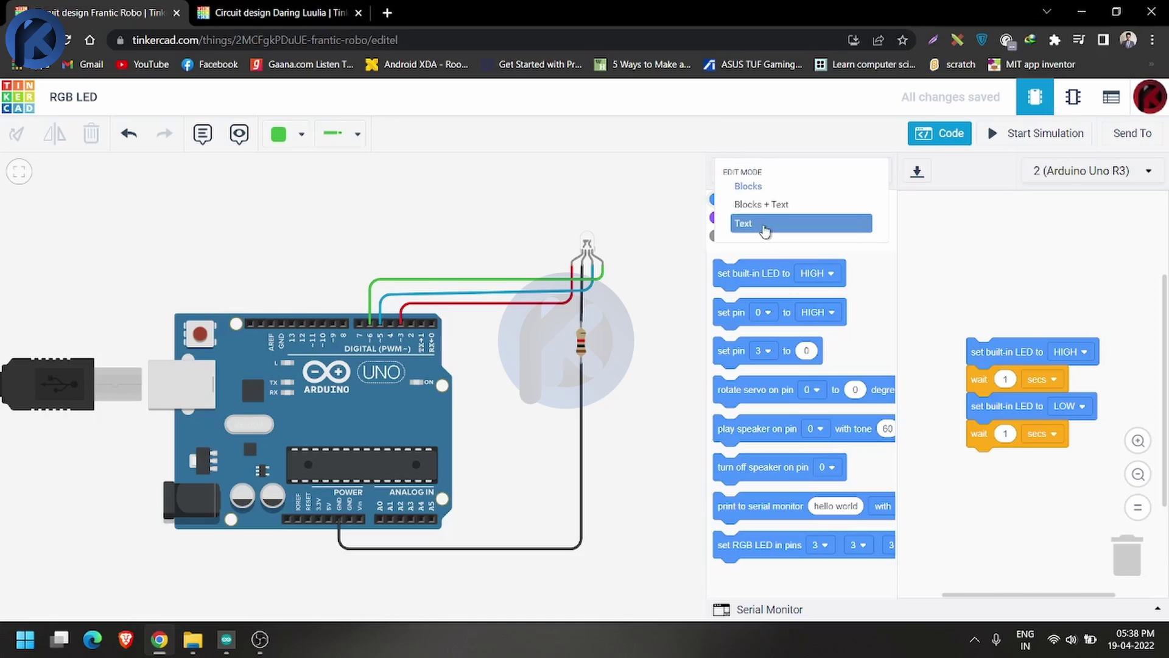
click(765, 226)
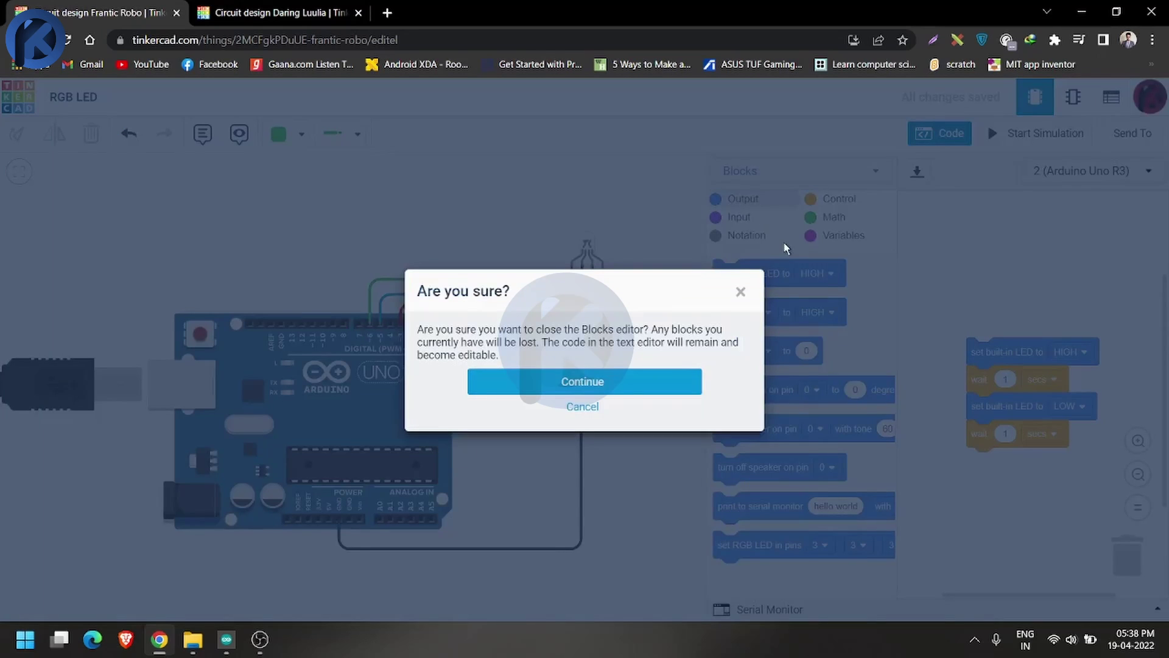
click(608, 390)
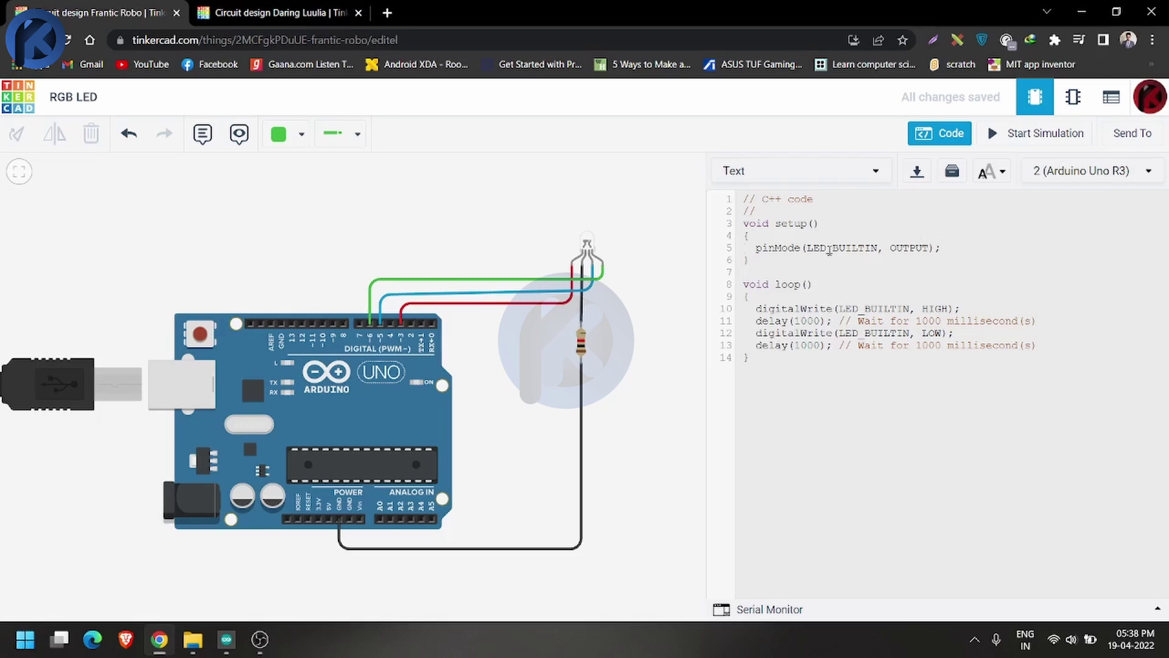
- Delete the two comment lines and blank line at the top of the sketch
click(731, 199)
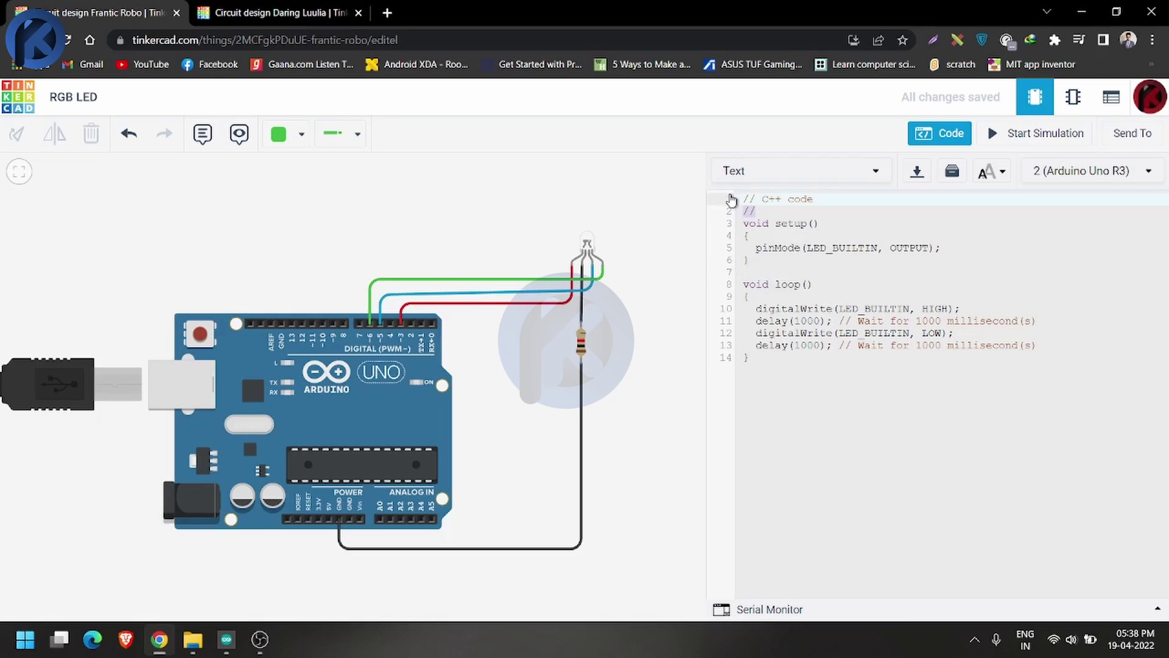
drag(731, 199, 789, 213)
key(BackSpace)
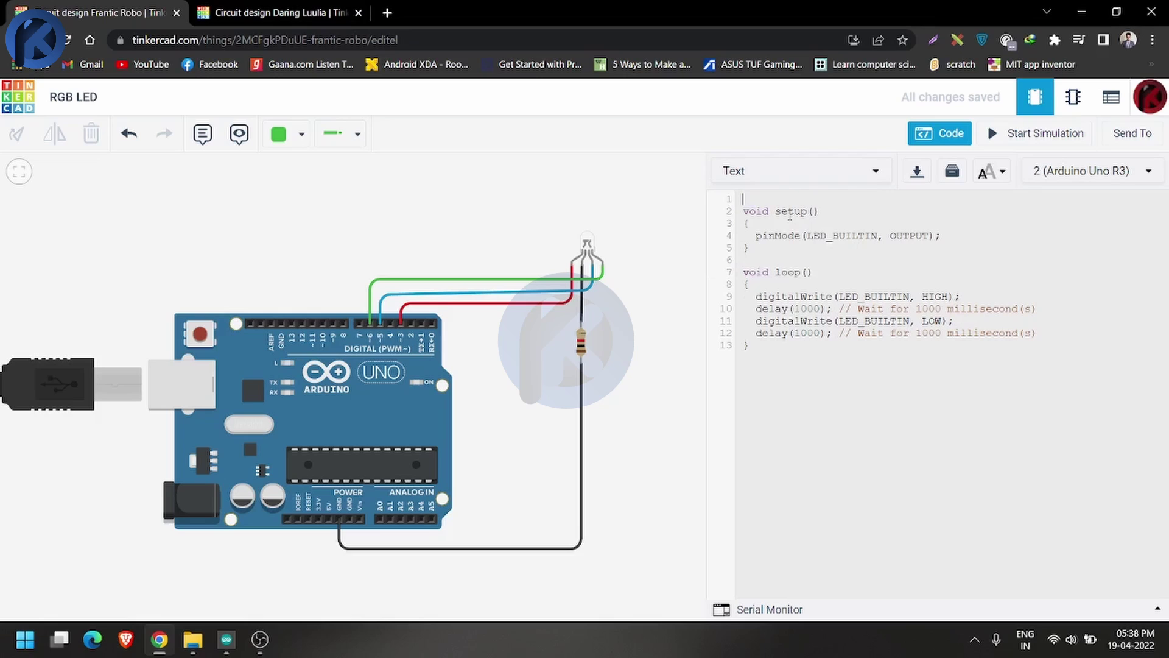
key(Delete)
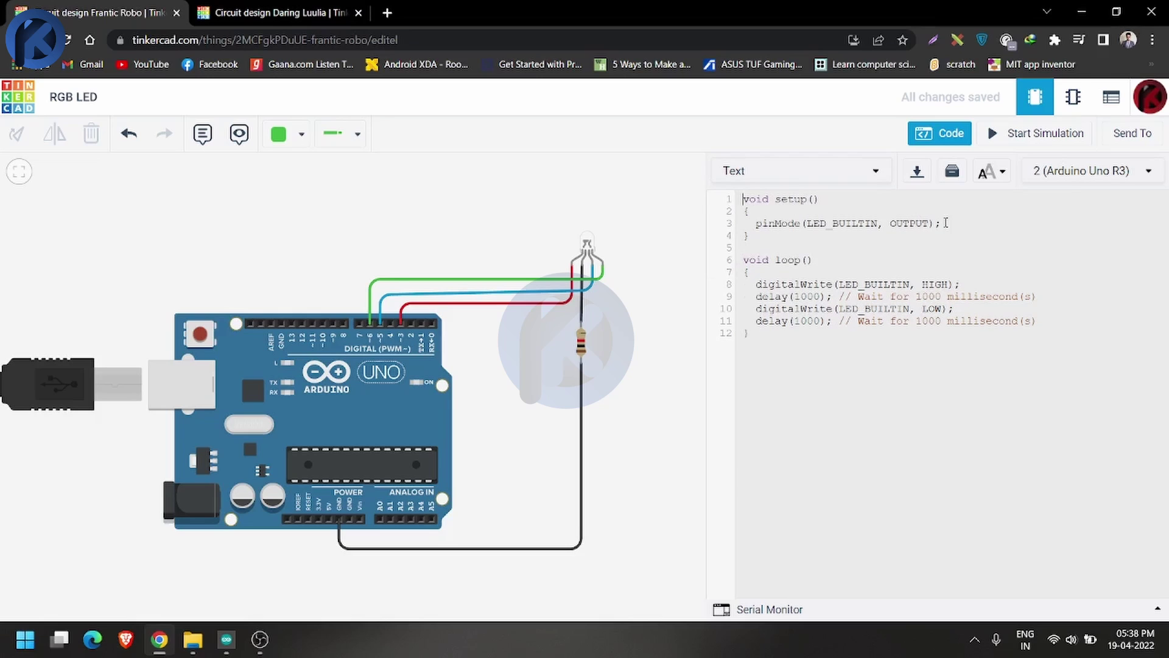
- Change the setup pinMode statement to pinMode(3, OUTPUT)
drag(945, 223, 757, 226)
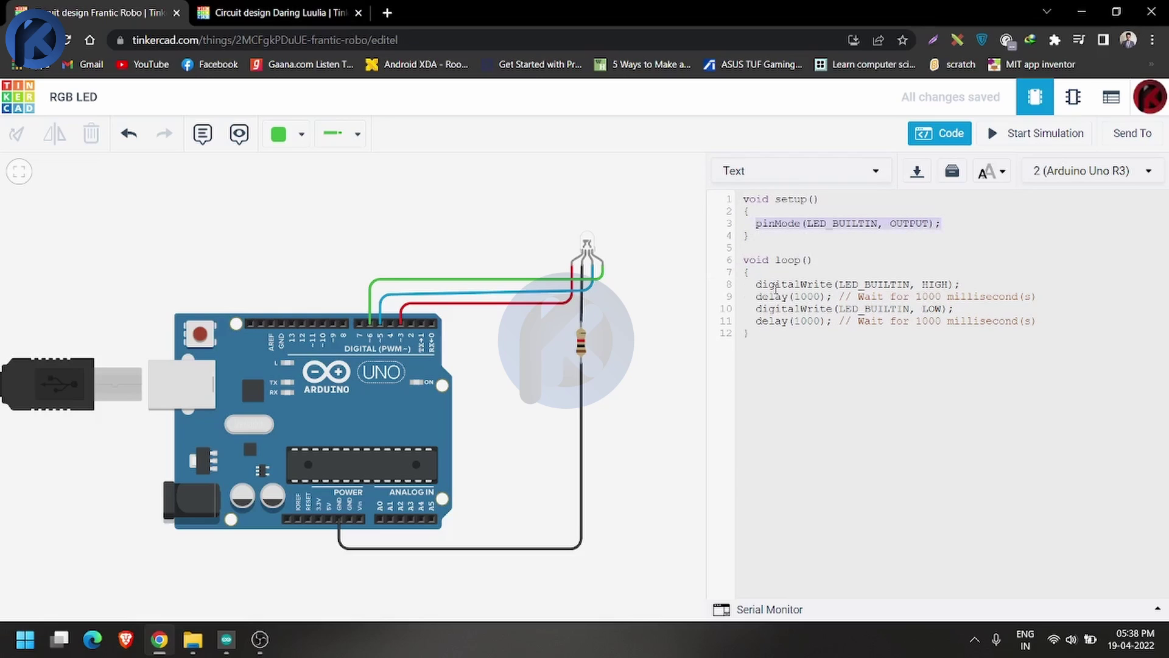
text(p)
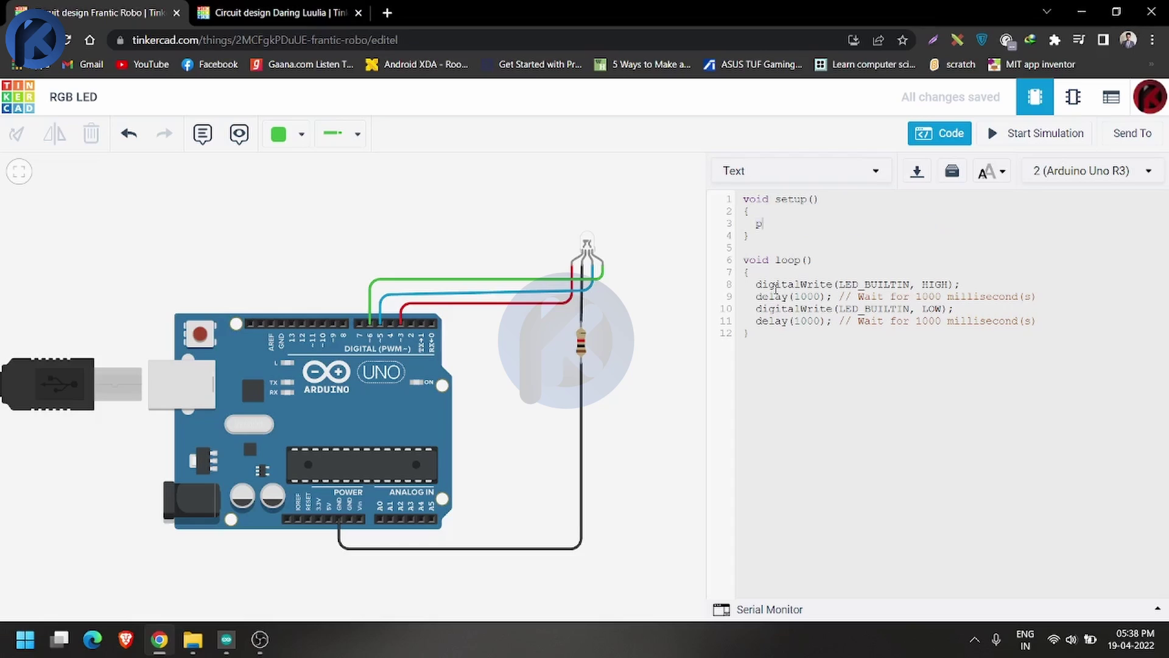
text(inMode()
text(3, )
text(O)
text(UTPUT);)
drag(877, 224, 756, 223)
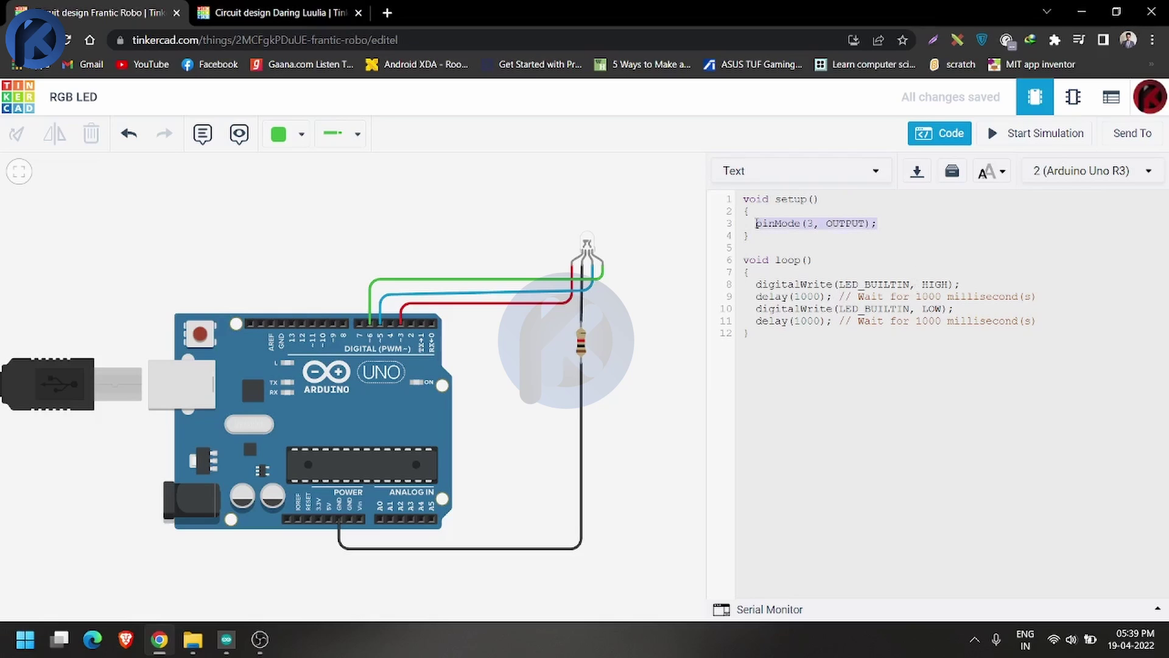
- Duplicate the pinMode(3, OUTPUT) line twice below it
key(ctrl+c)
click(893, 229)
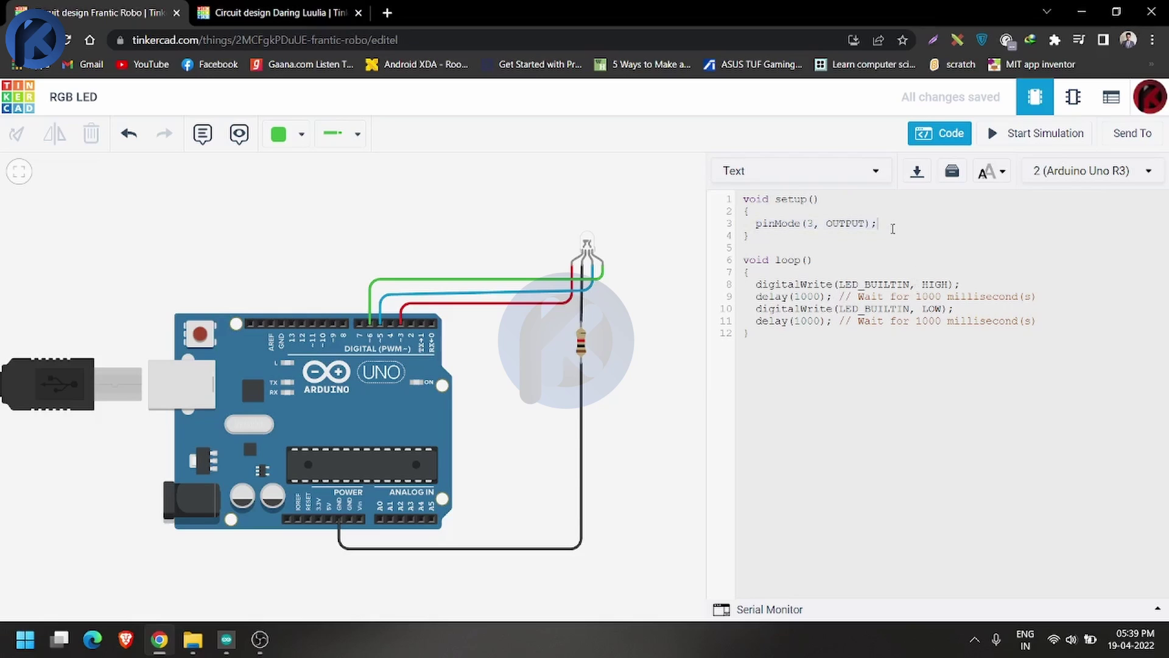
key(Return)
key(ctrl+v)
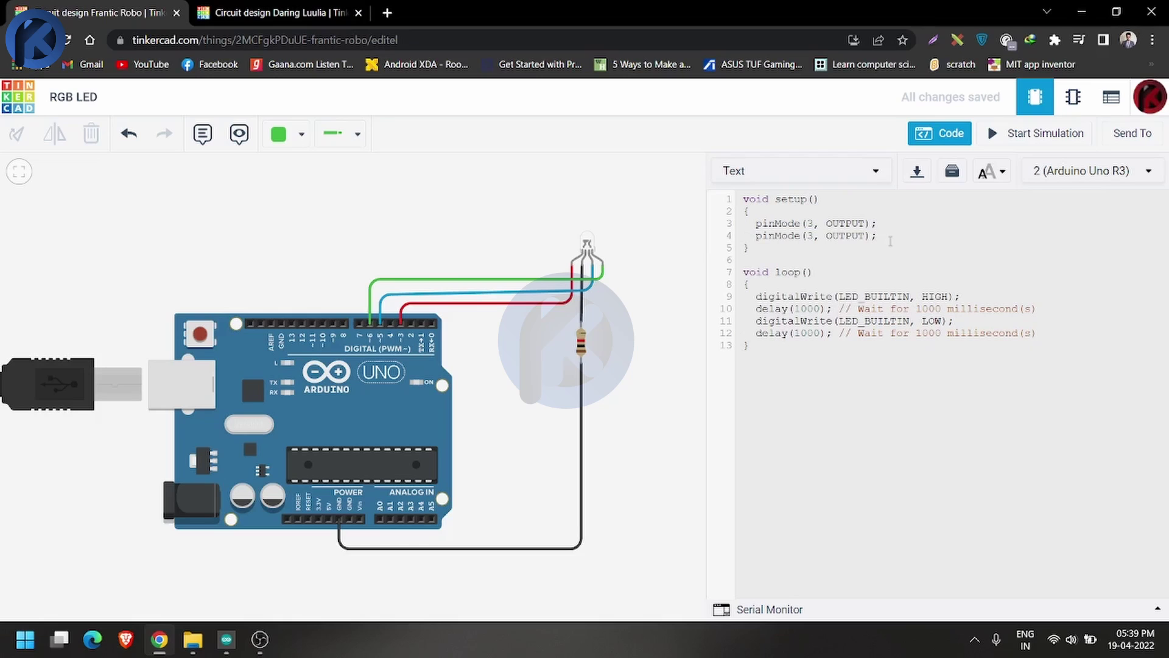
key(Return)
key(ctrl+v)
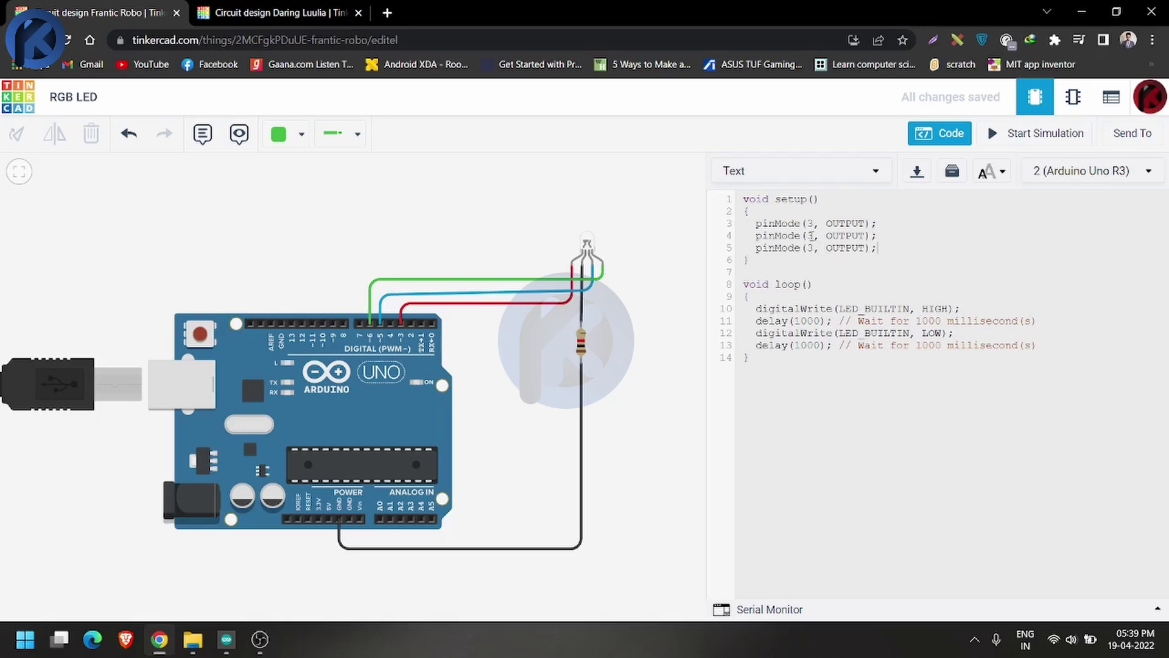
- Change the first copy's pin to 5 and clear the second copy's pin number
click(812, 235)
key(BackSpace)
text(5)
click(815, 248)
key(BackSpace)
- Set the third pinMode to pin 6 and delete both wait comments in loop()
text(6)
click(826, 284)
drag(1035, 346, 839, 342)
key(BackSpace)
drag(1035, 321, 839, 321)
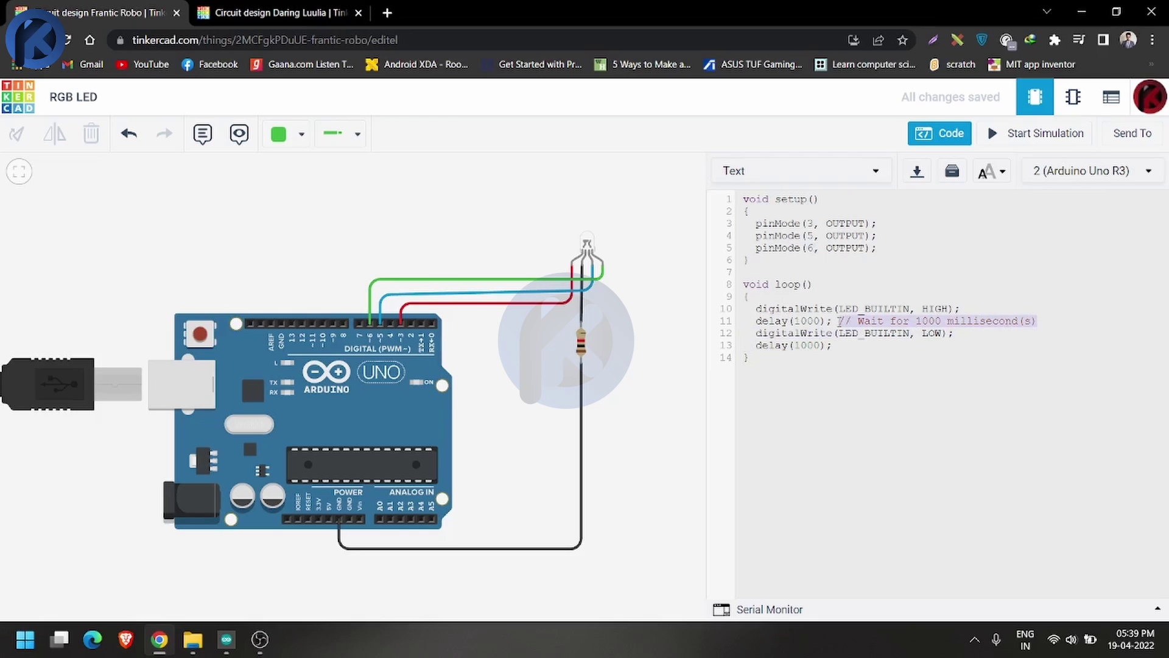
key(BackSpace)
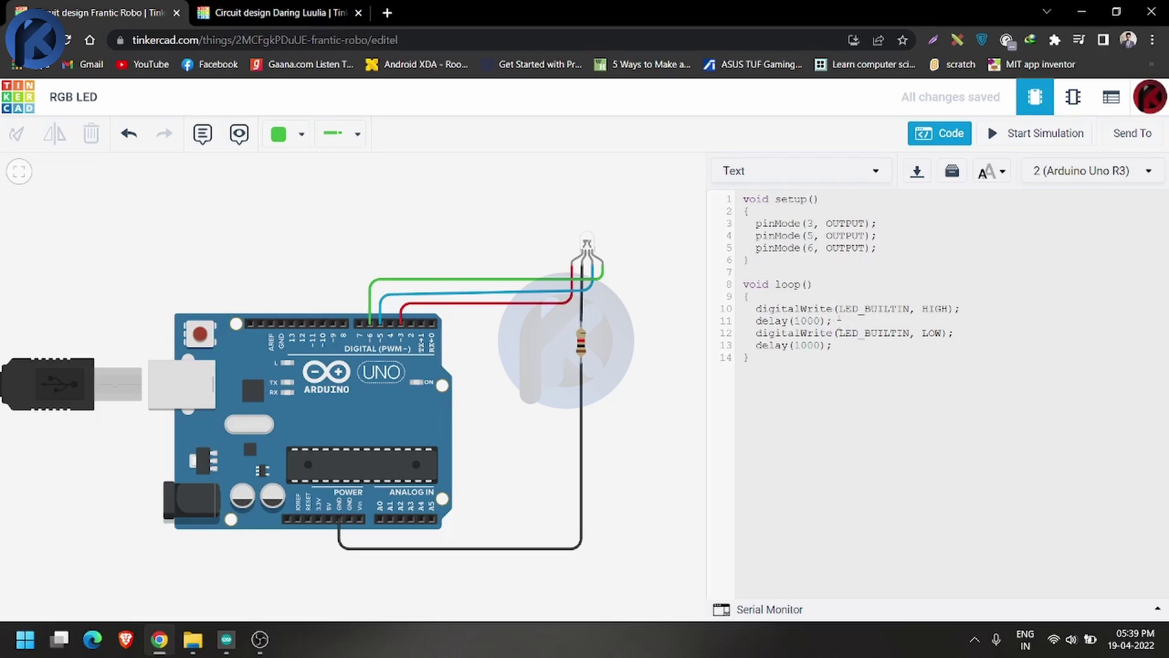
- Change the first digitalWrite to digitalWrite(3, HIGH) and add two copies of it
drag(911, 308, 839, 309)
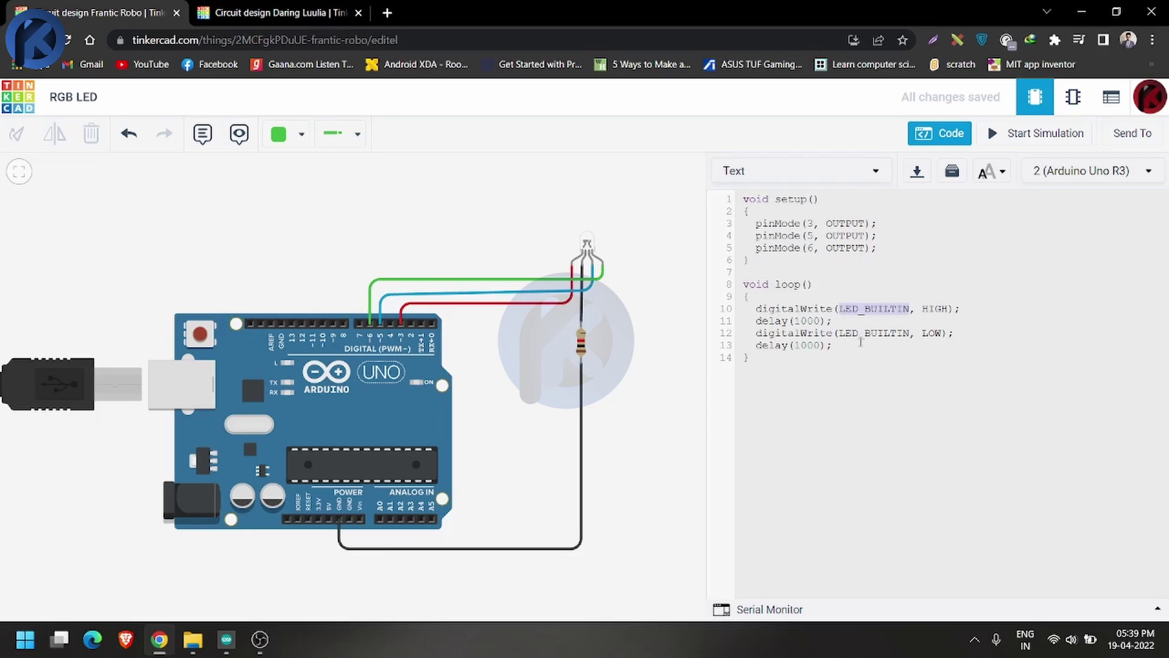
text(3)
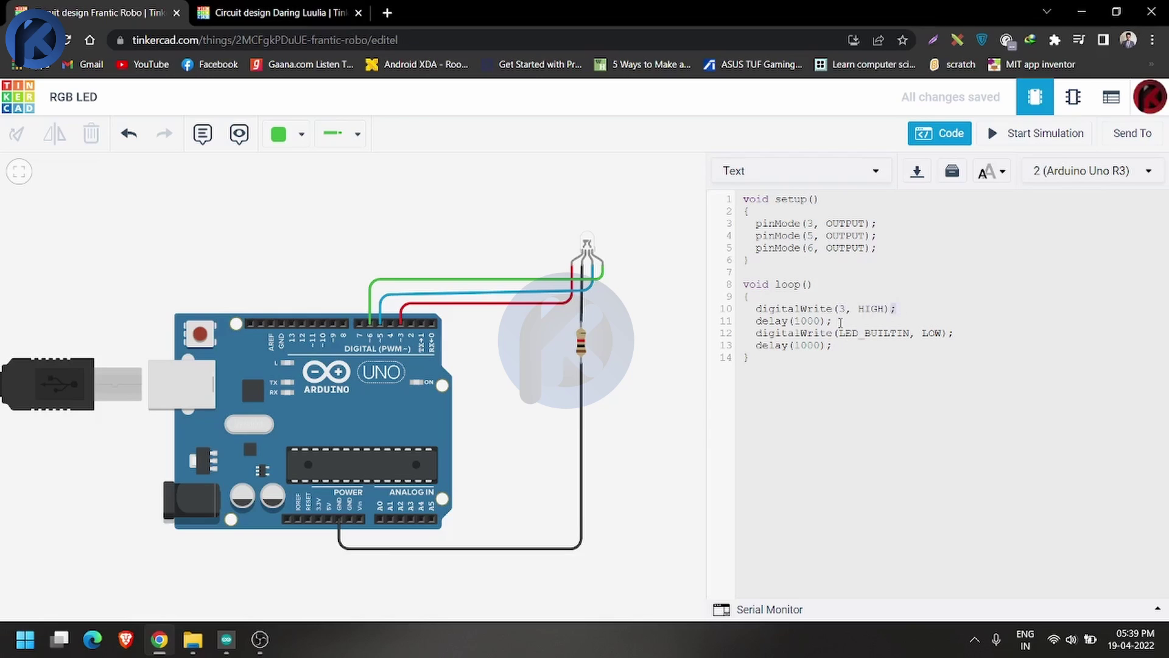
drag(896, 309, 759, 312)
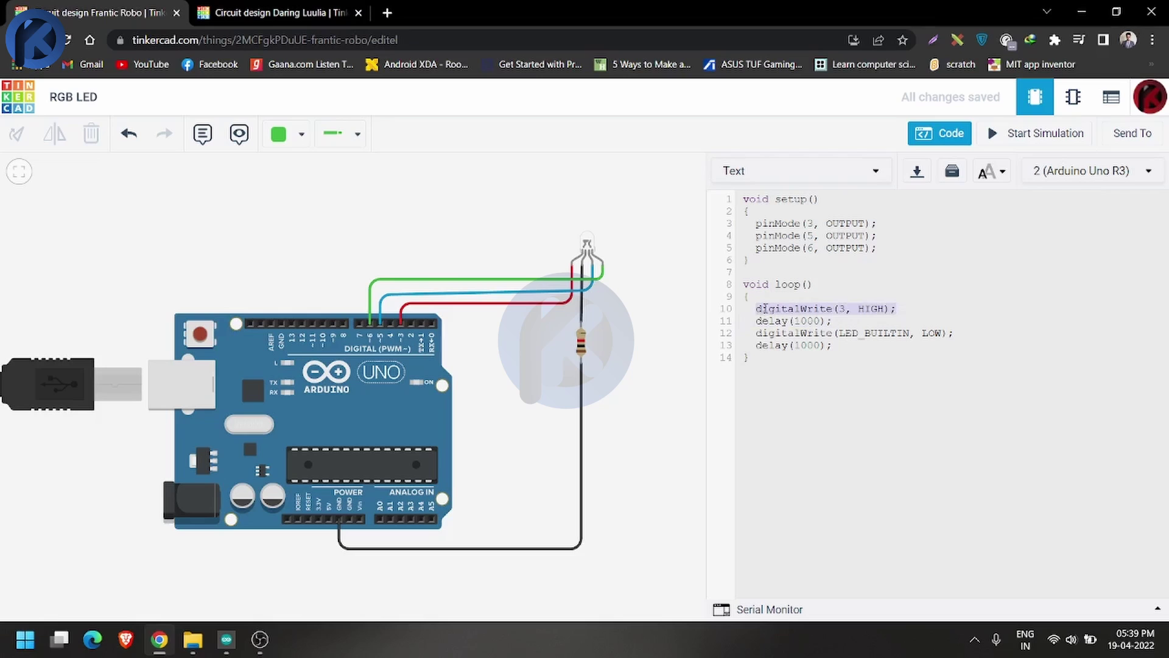
click(911, 304)
key(Return)
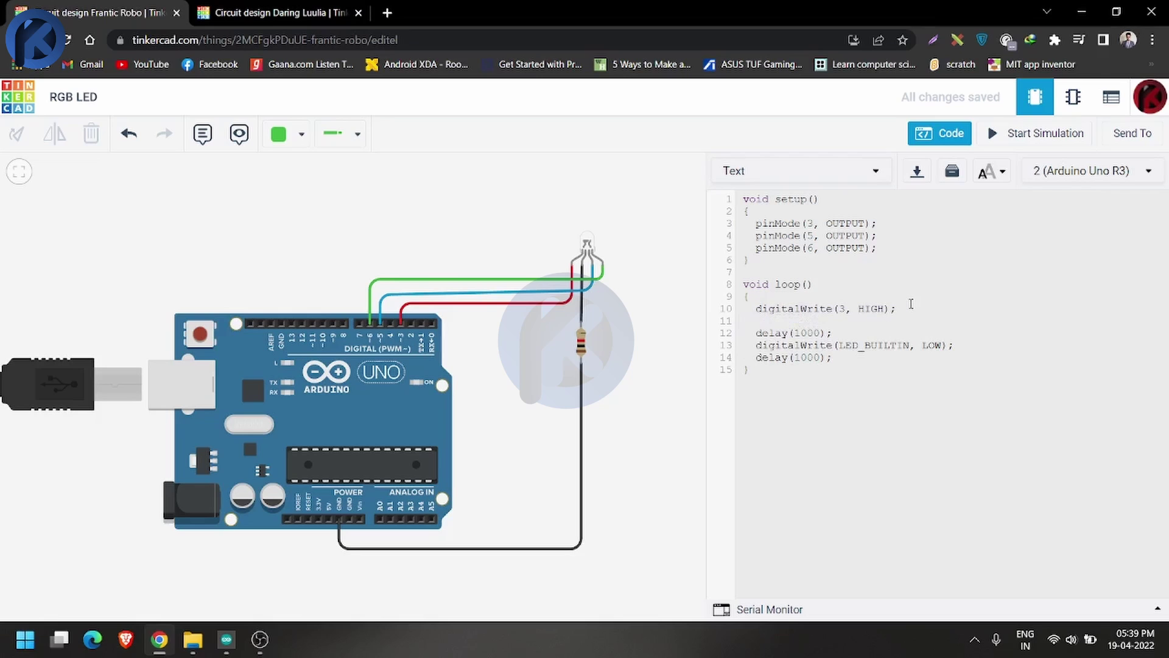
key(ctrl+v)
key(Return)
key(ctrl+v)
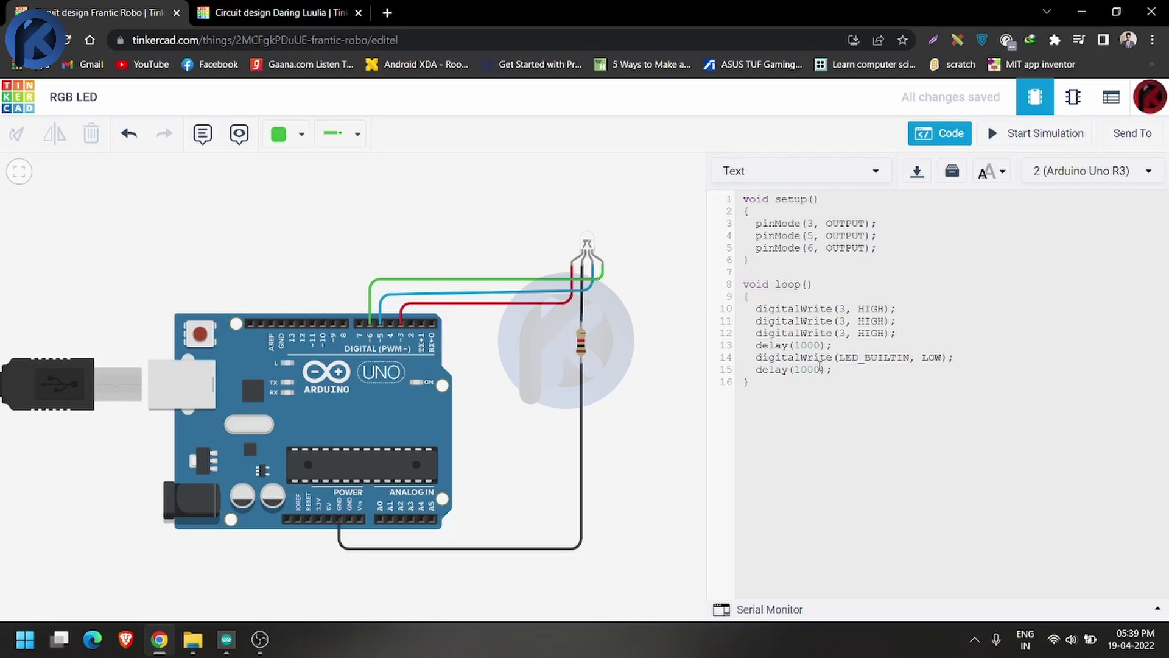
- Delete the LOW digitalWrite and the final delay from loop()
drag(836, 373, 748, 357)
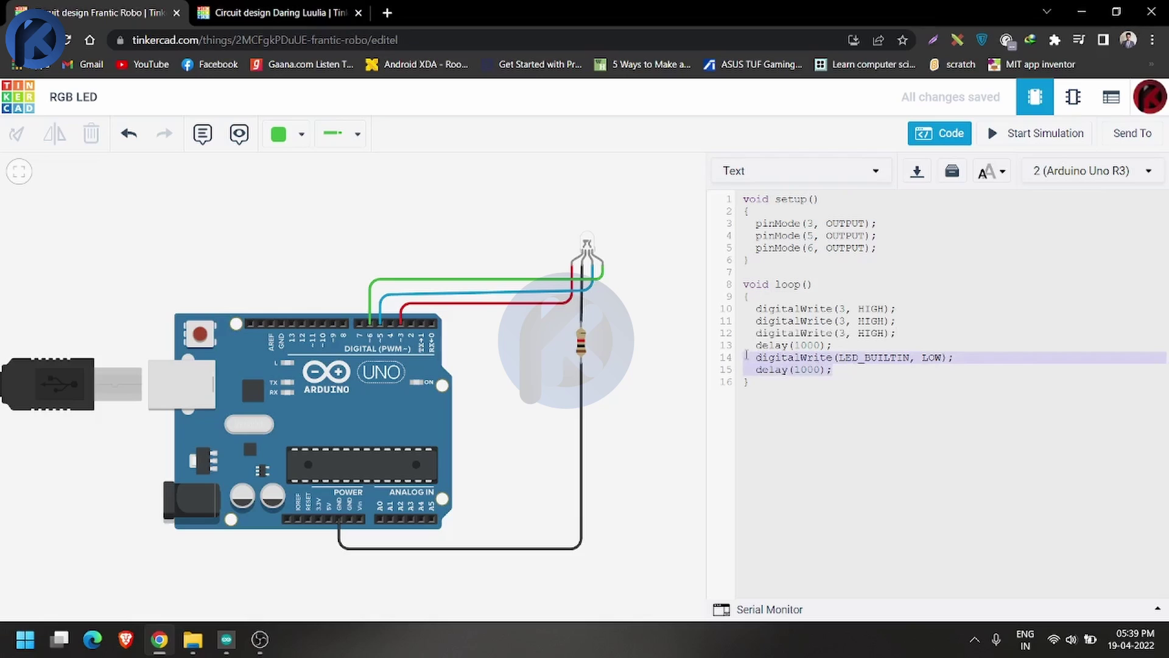
key(BackSpace)
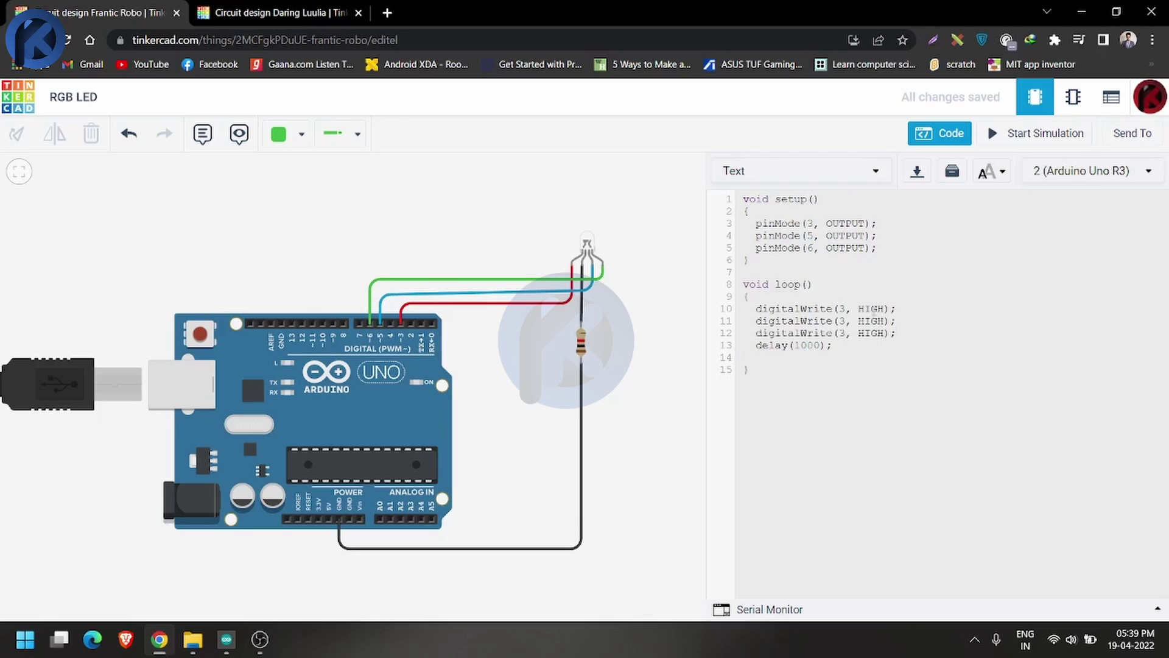
click(843, 389)
- Change the two copied digitalWrite lines to pins 5 and 6
click(847, 320)
key(BackSpace)
text(5)
click(839, 332)
key(BackSpace)
text(6)
- Change HIGH to LOW in the pin 5 and pin 6 digitalWrite calls
click(874, 321)
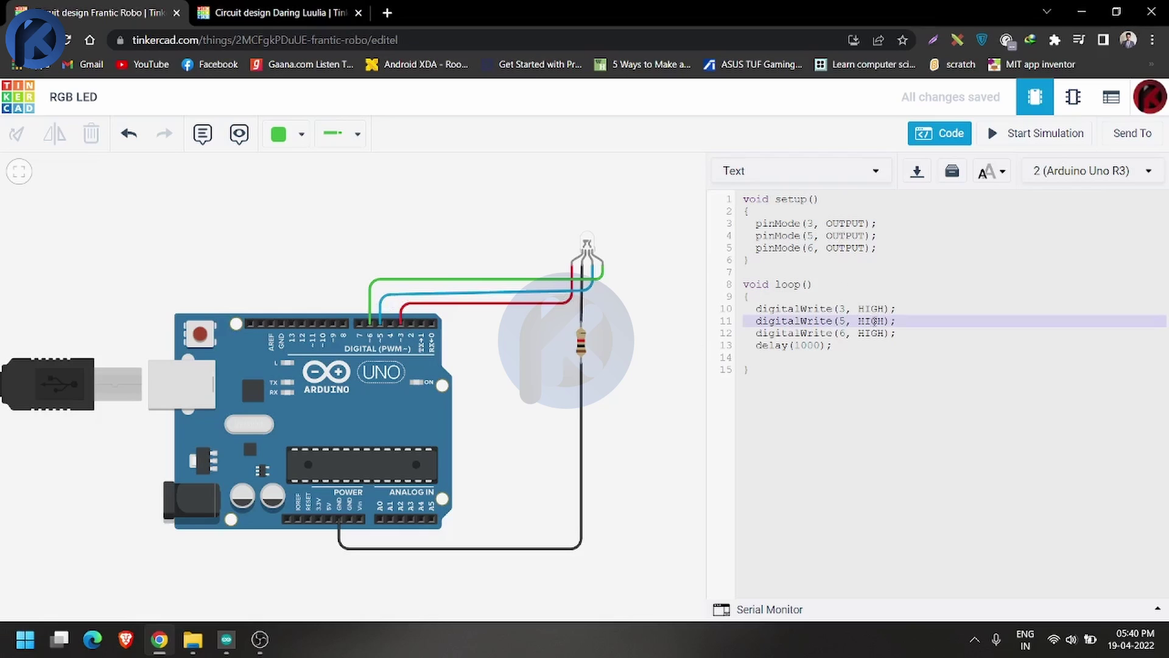
double_click(874, 321)
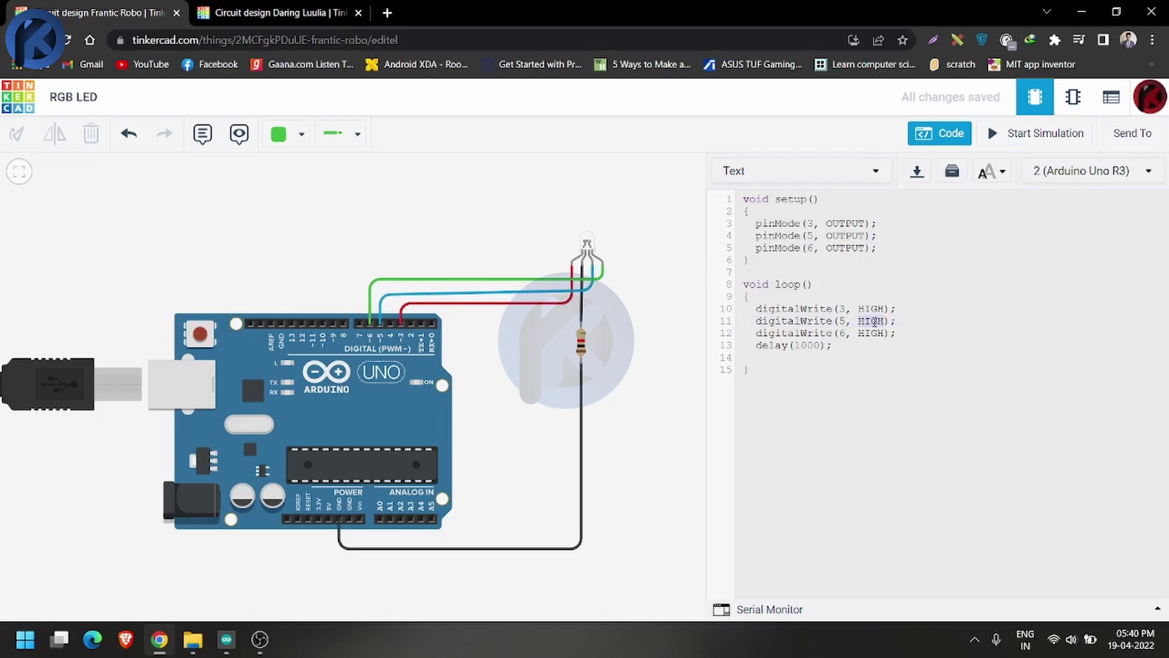
text(LOW)
click(872, 333)
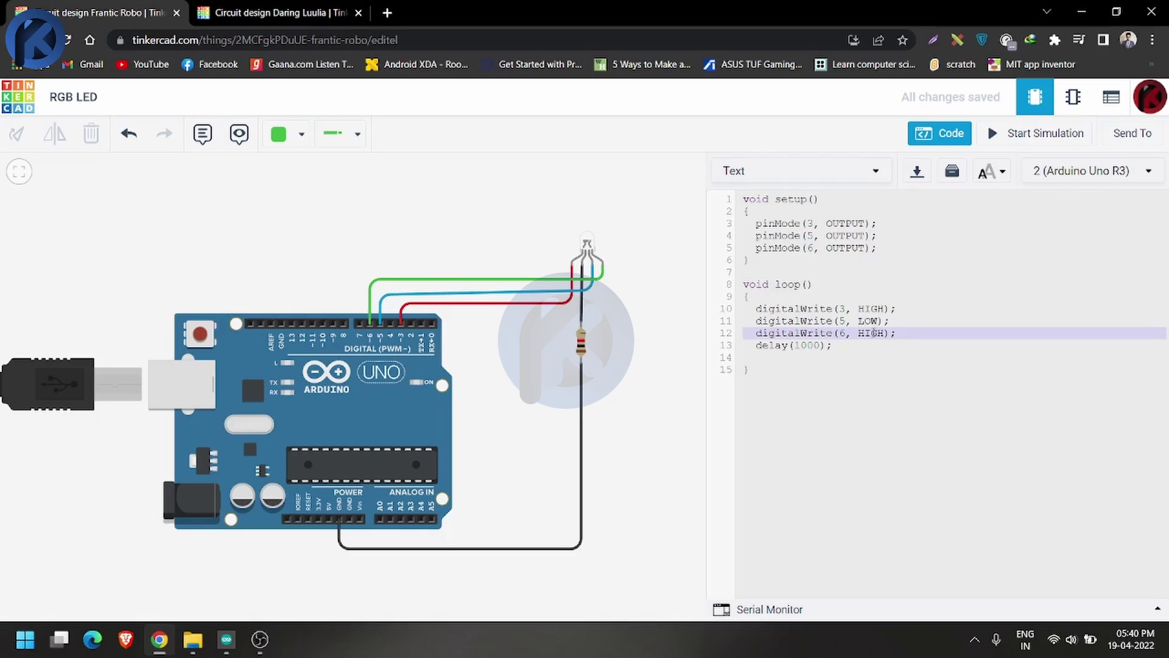
double_click(875, 333)
text(LOW)
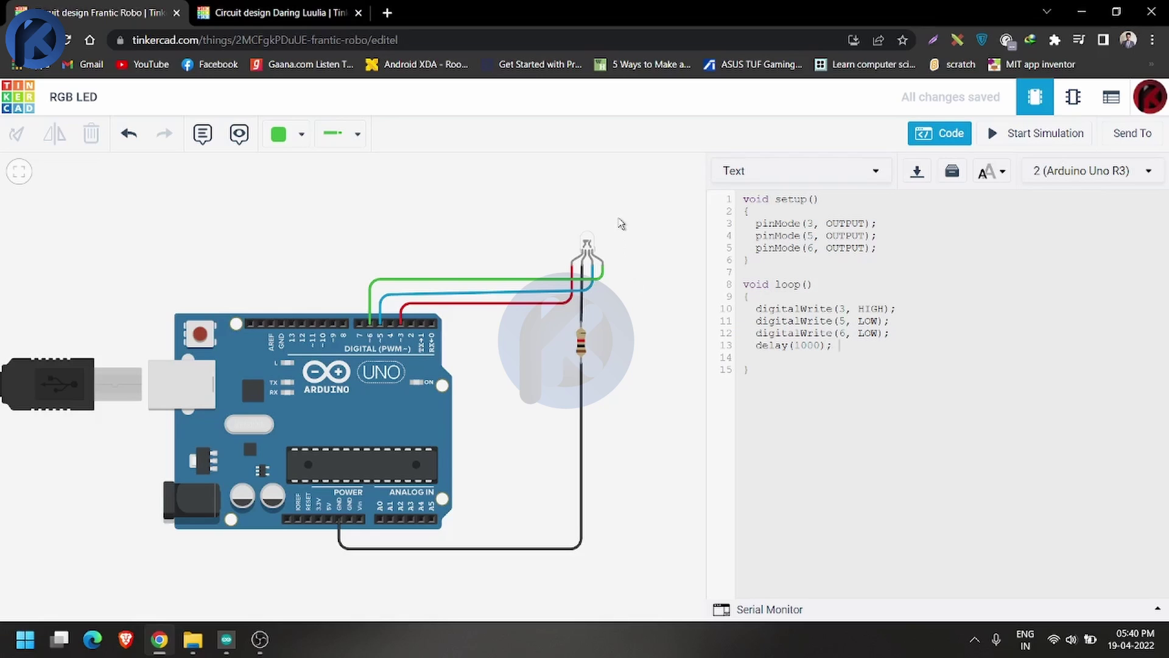
scroll(620, 224, up, 2)
- Run the simulation until the RGB LED lights red, then stop it
scroll(612, 286, up, 2)
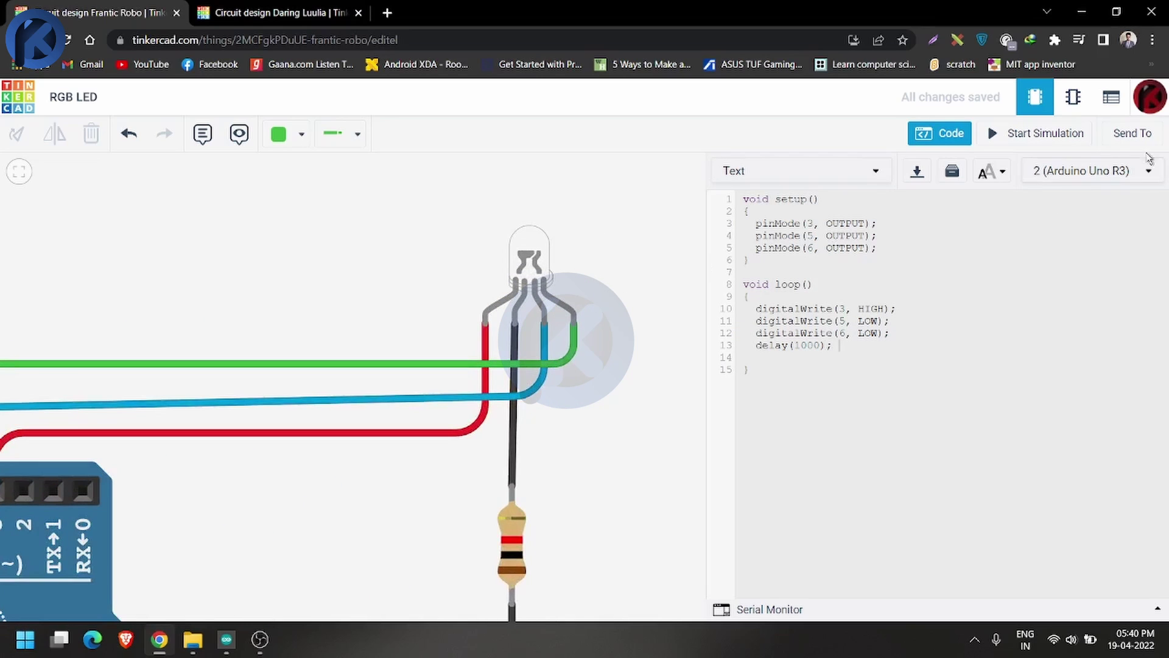
click(1019, 138)
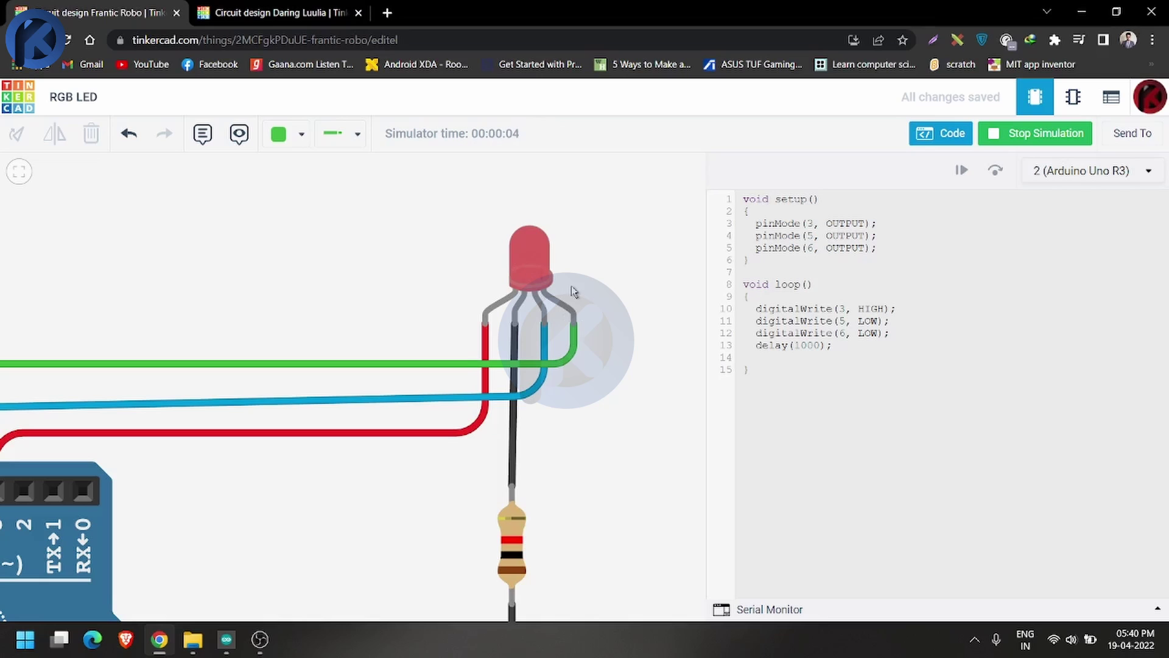
click(1032, 142)
mouse_move(839, 345)
mouse_down()
mouse_move(737, 327)
mouse_move(744, 312)
mouse_up()
key(ctrl+c)
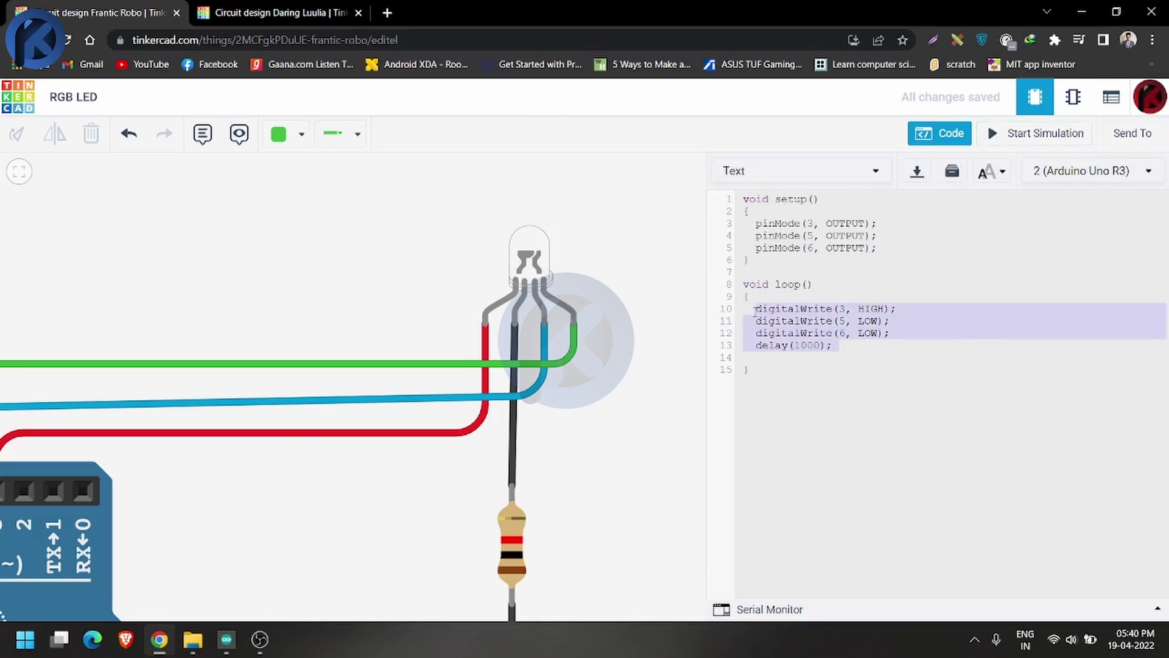
- Paste a second copy of the digitalWrite/delay block and label the first block //red
click(861, 352)
key(Return)
key(ctrl+v)
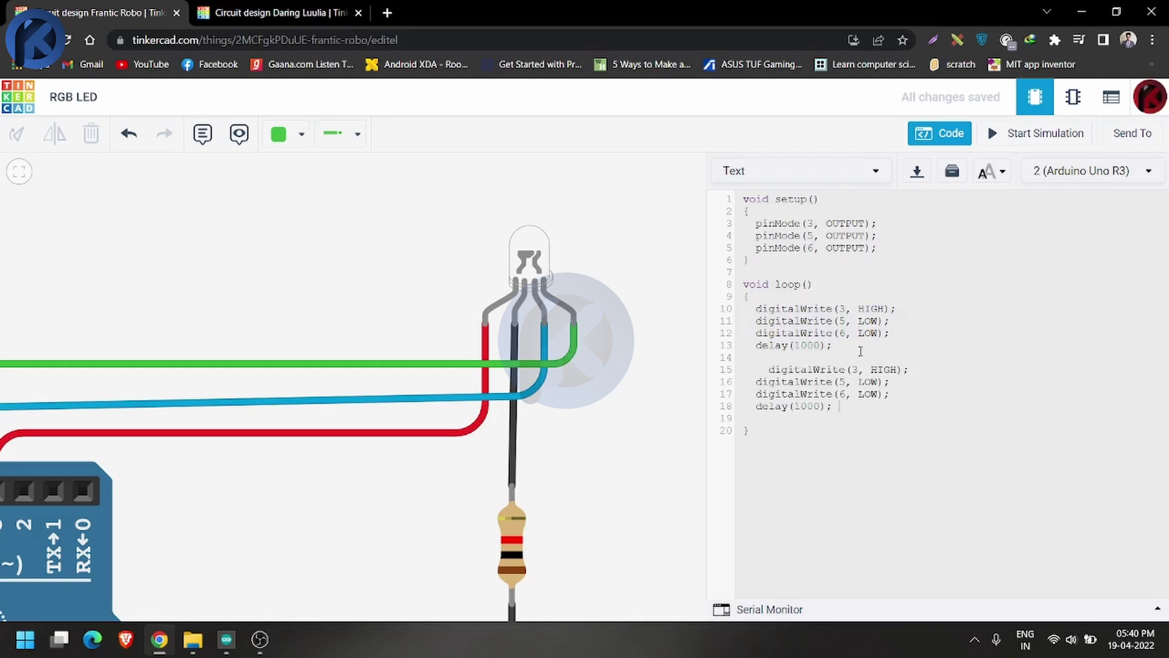
key(Return)
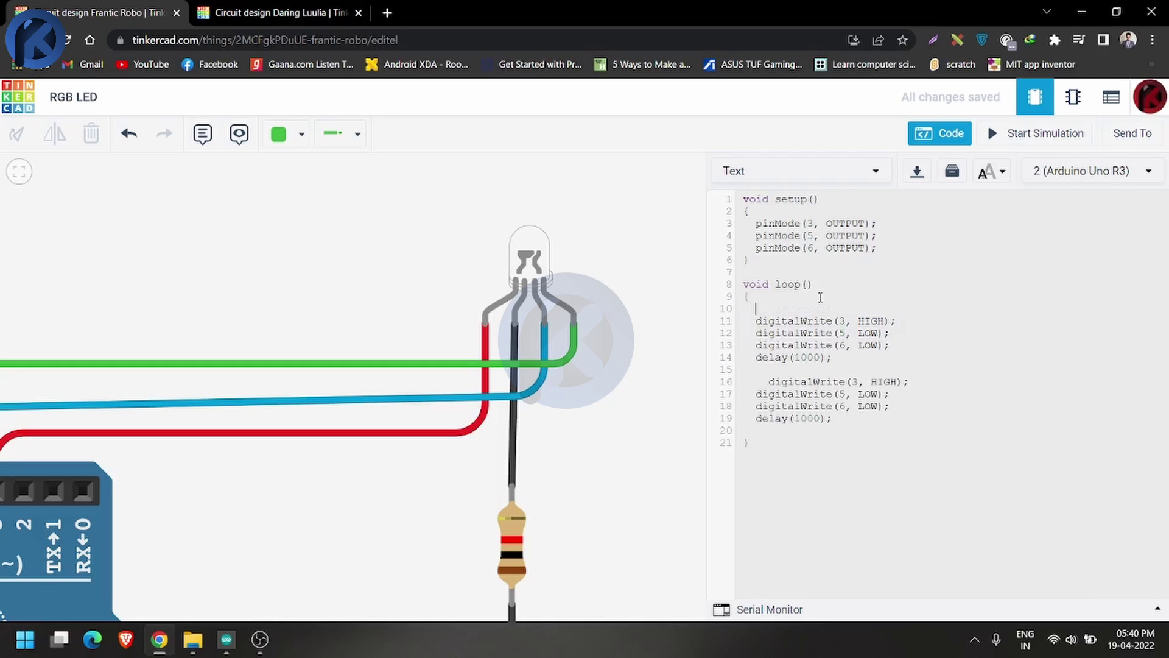
text(//)
text(red)
- Label the second block //blue, setting pin 5 HIGH and pin 3 LOW
key(Return)
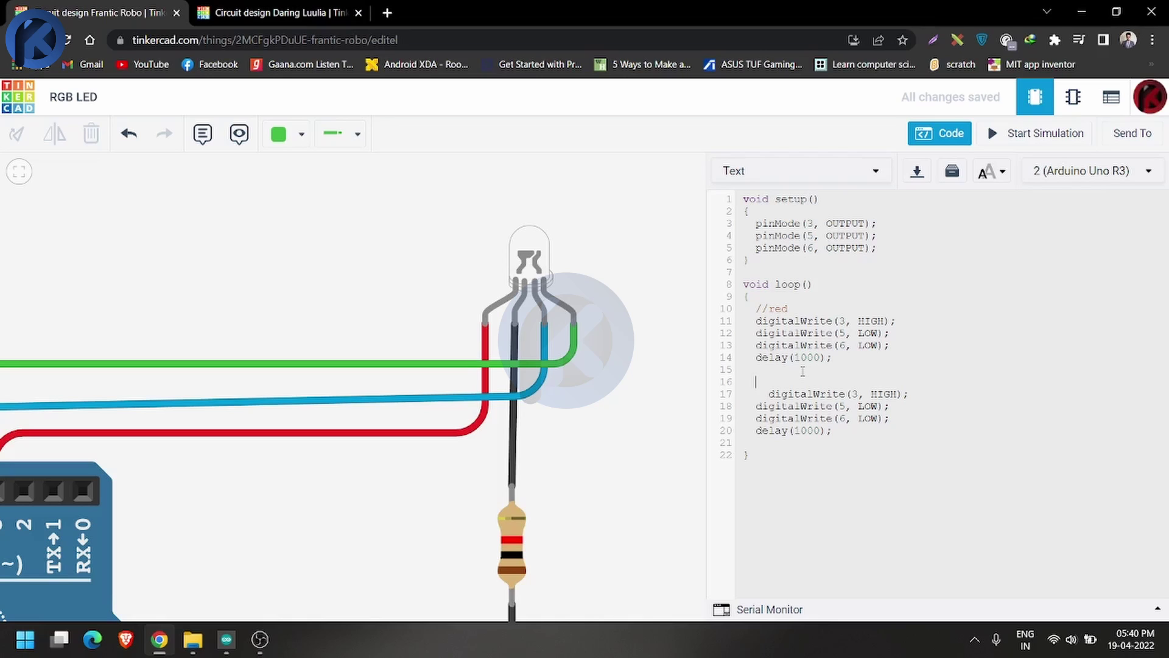
text(//)
text(b)
text(lue)
double_click(870, 406)
text(HIGH)
double_click(886, 394)
text(LOW)
- Paste a third block with pin 3 LOW and pin 6 HIGH, commented //green
key(Return)
key(ctrl+v)
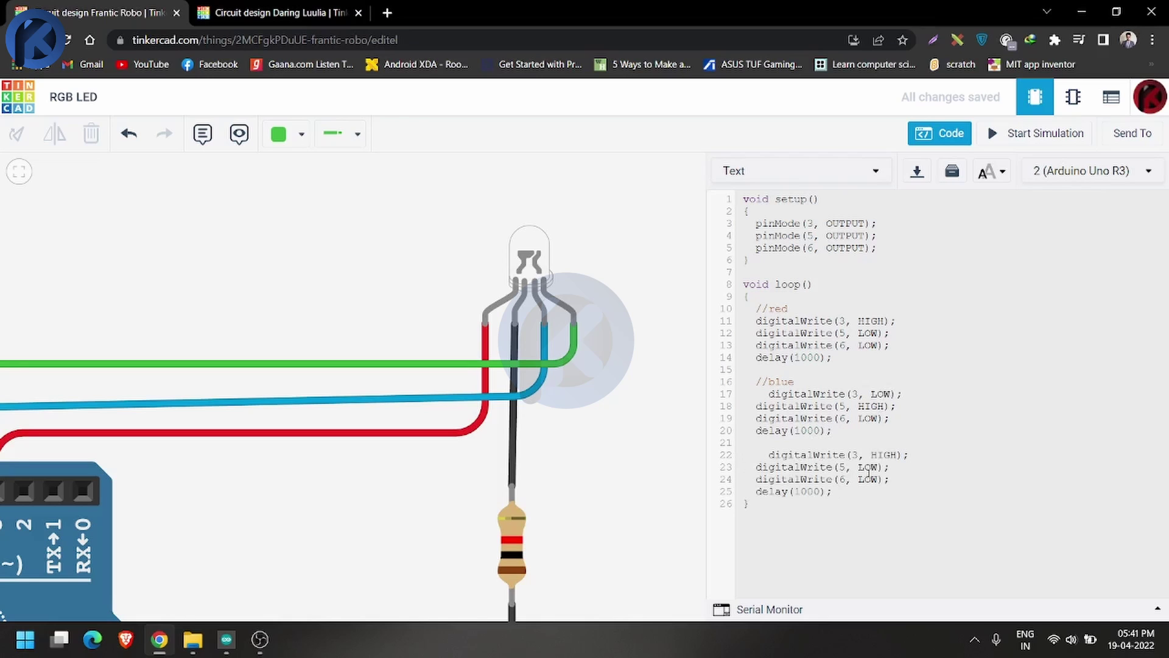
double_click(884, 455)
text(LOW)
double_click(868, 480)
text(H)
text(IGH)
click(834, 491)
key(Return)
text(/)
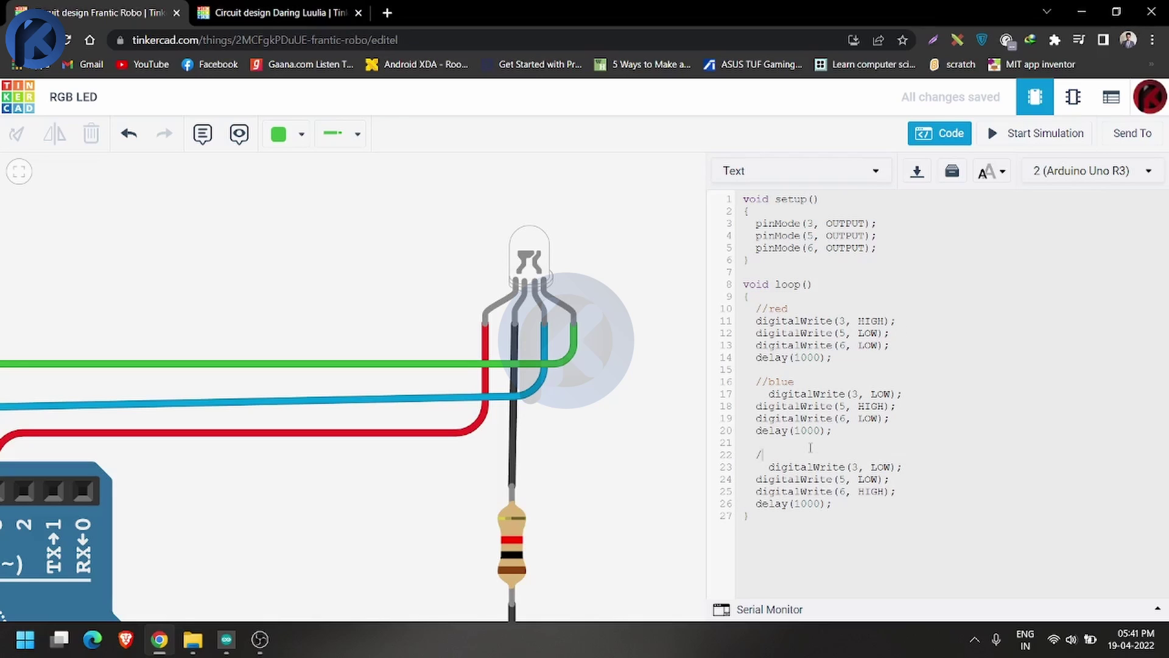
text(/gree)
text(n)
- Start the simulation and zoom around the LED as it cycles red, blue, green
click(1015, 135)
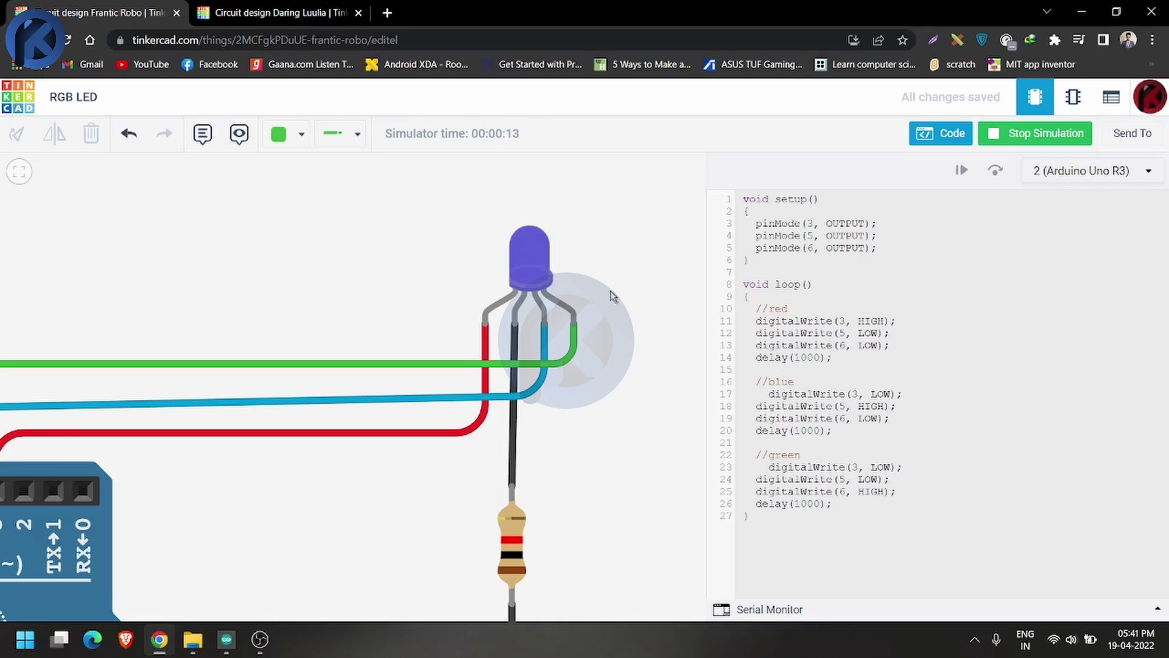
scroll(612, 297, down, 2)
scroll(587, 268, down, 2)
scroll(594, 261, down, 1)
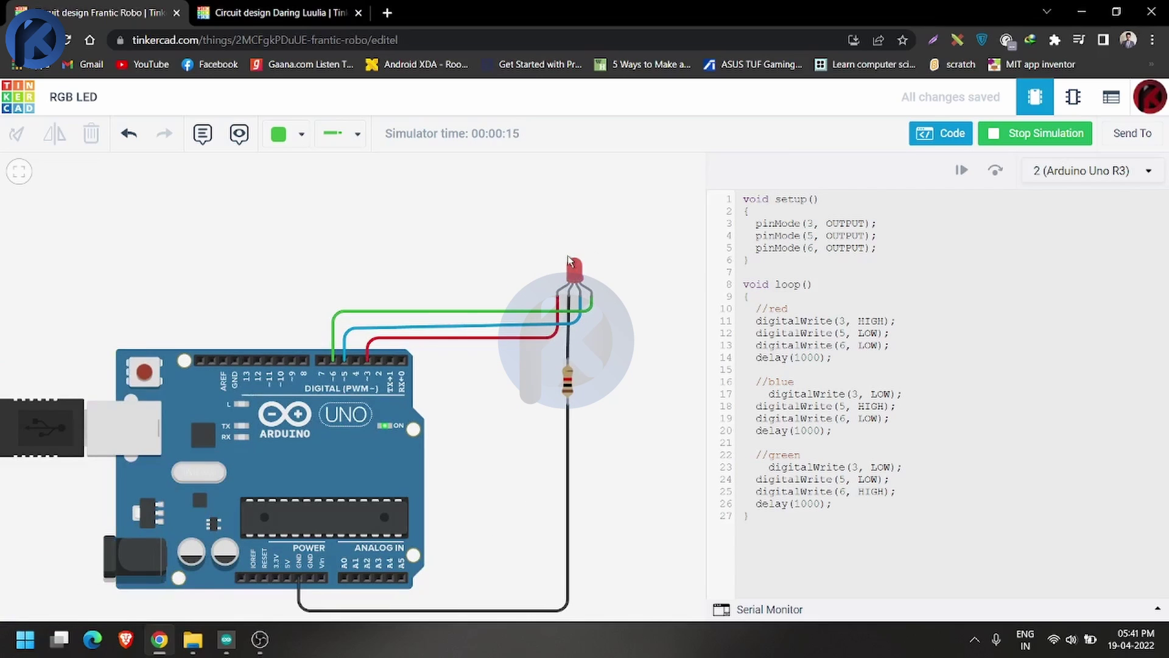
scroll(571, 263, up, 2)
scroll(576, 268, up, 2)
scroll(602, 271, up, 1)
scroll(596, 266, up, 2)
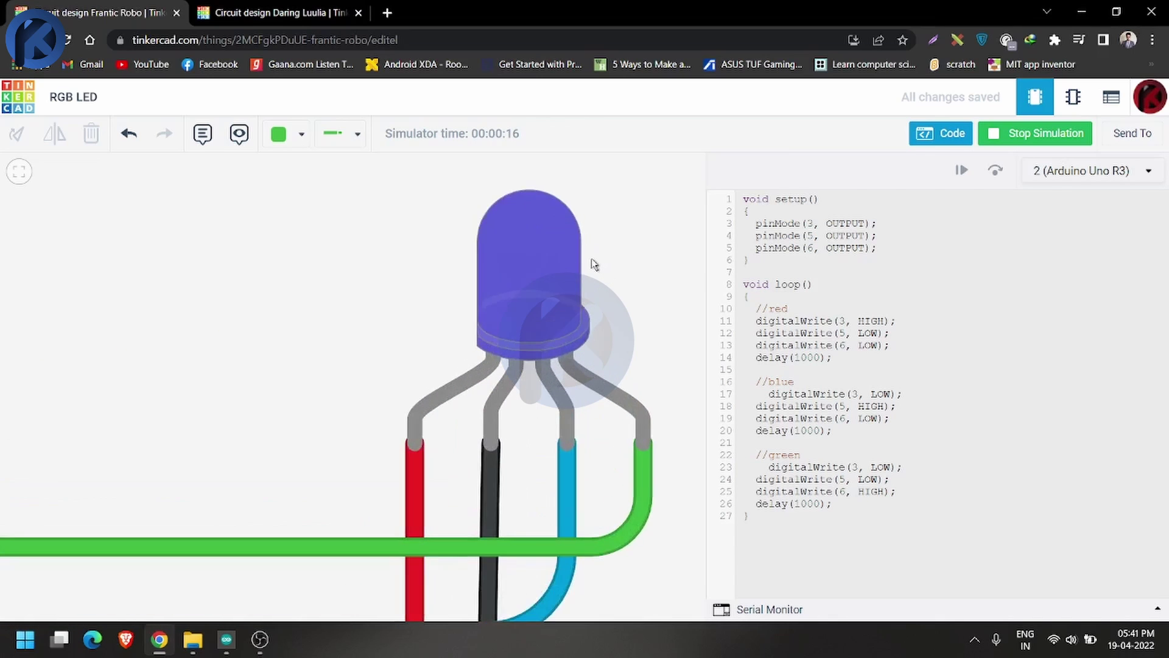
scroll(506, 313, down, 2)
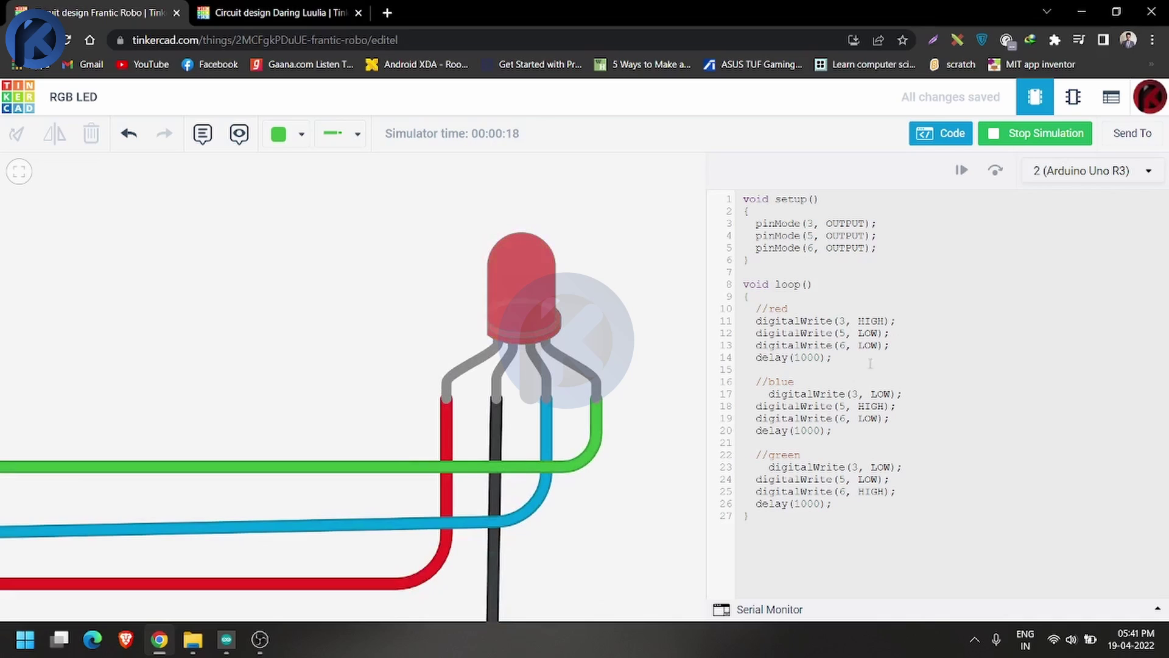
- Stop the simulation and return the browser page zoom to 100%
key(ctrl+minus)
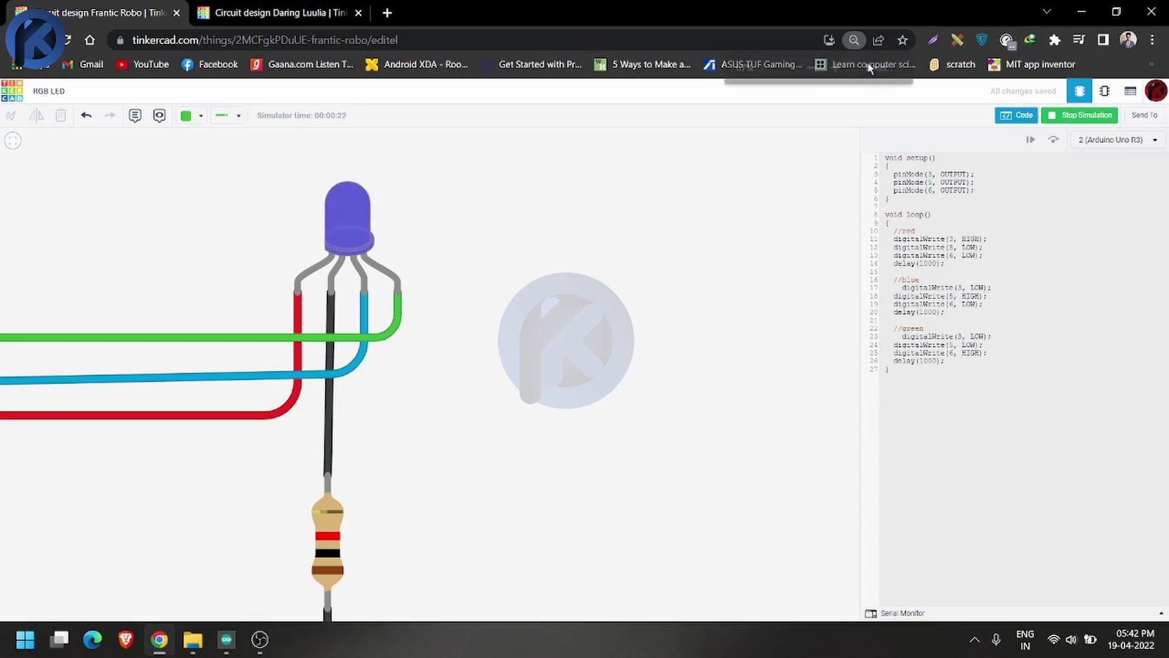
click(870, 67)
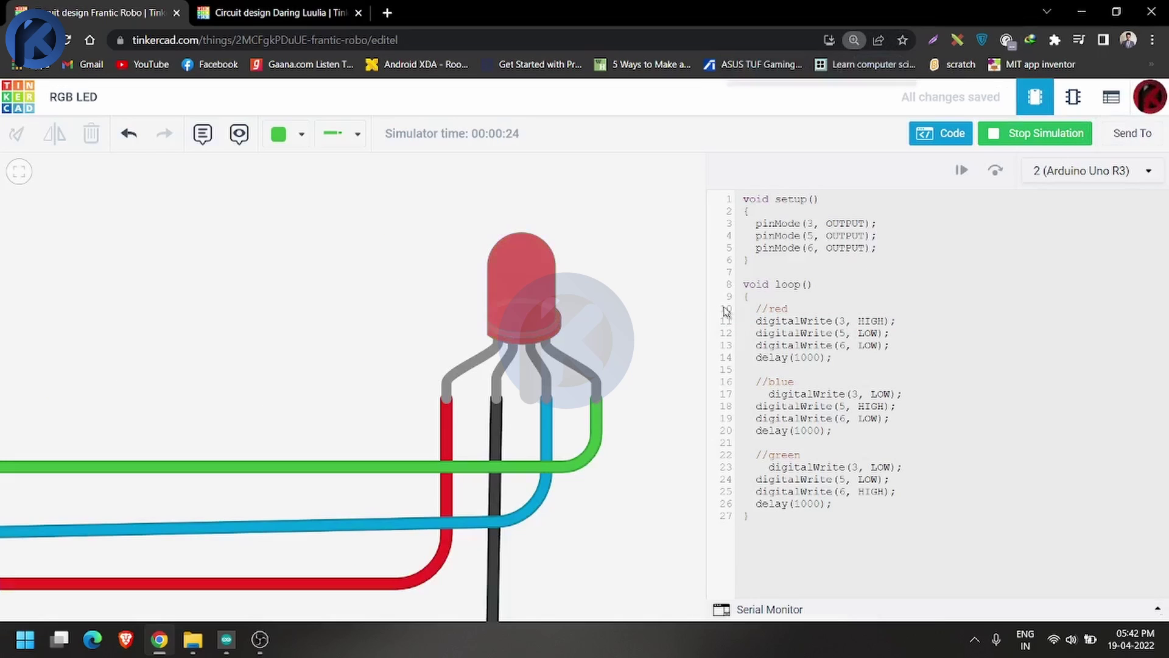
click(1014, 133)
key(ctrl+minus)
key(ctrl+minus)
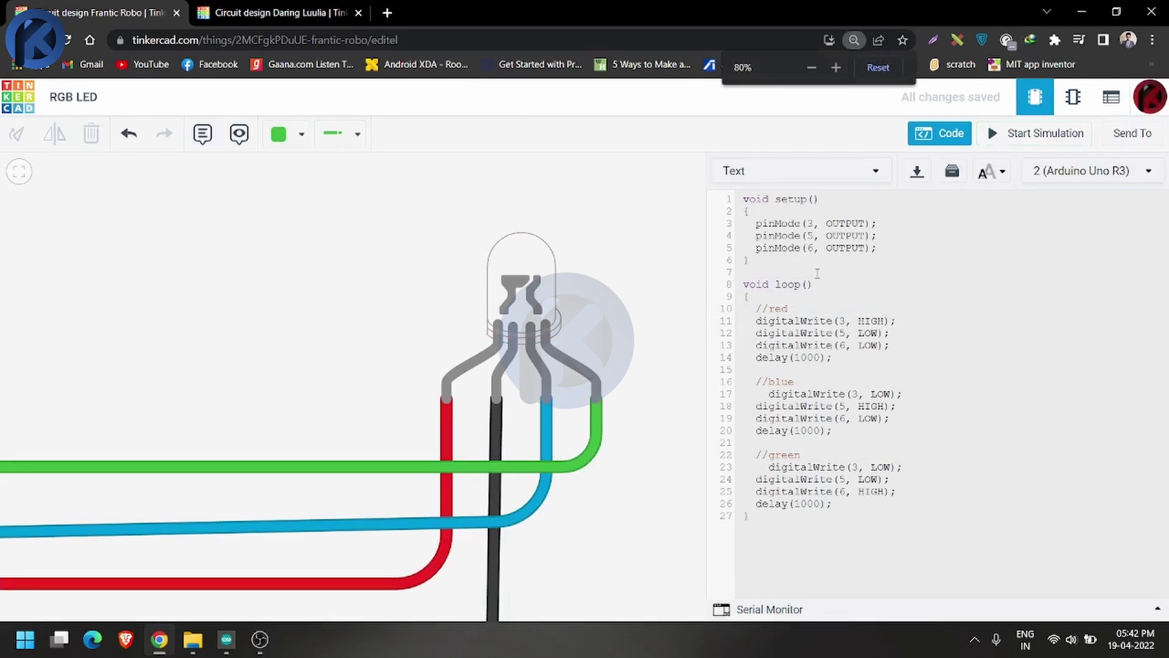
key(ctrl+minus)
key(ctrl+minus)
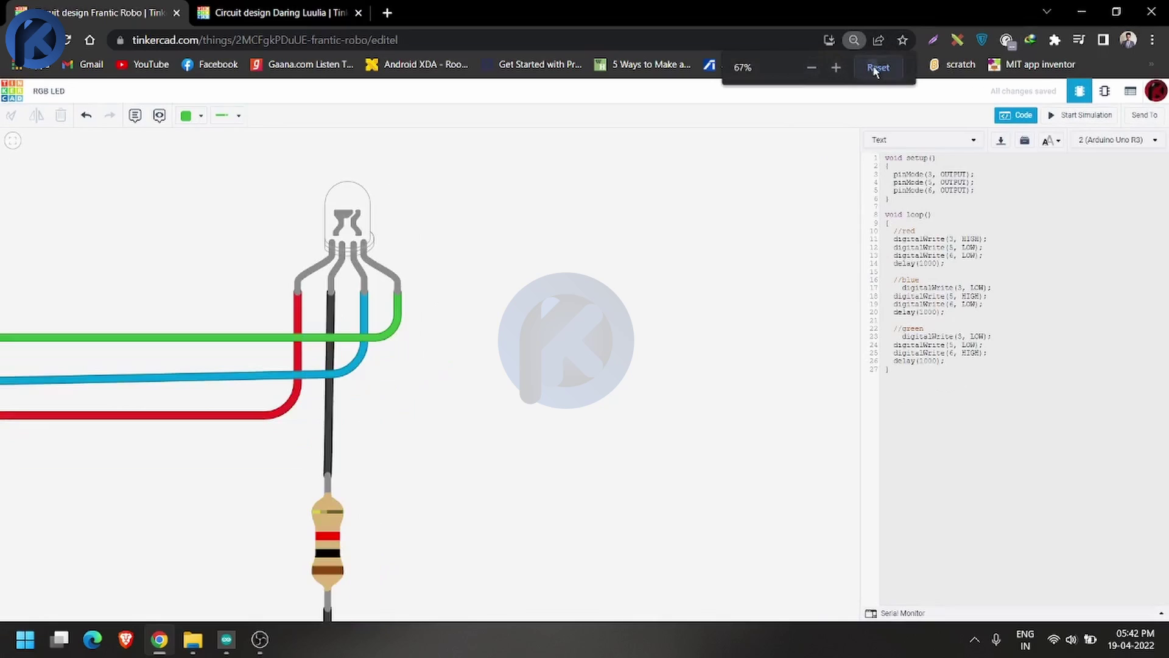
click(878, 67)
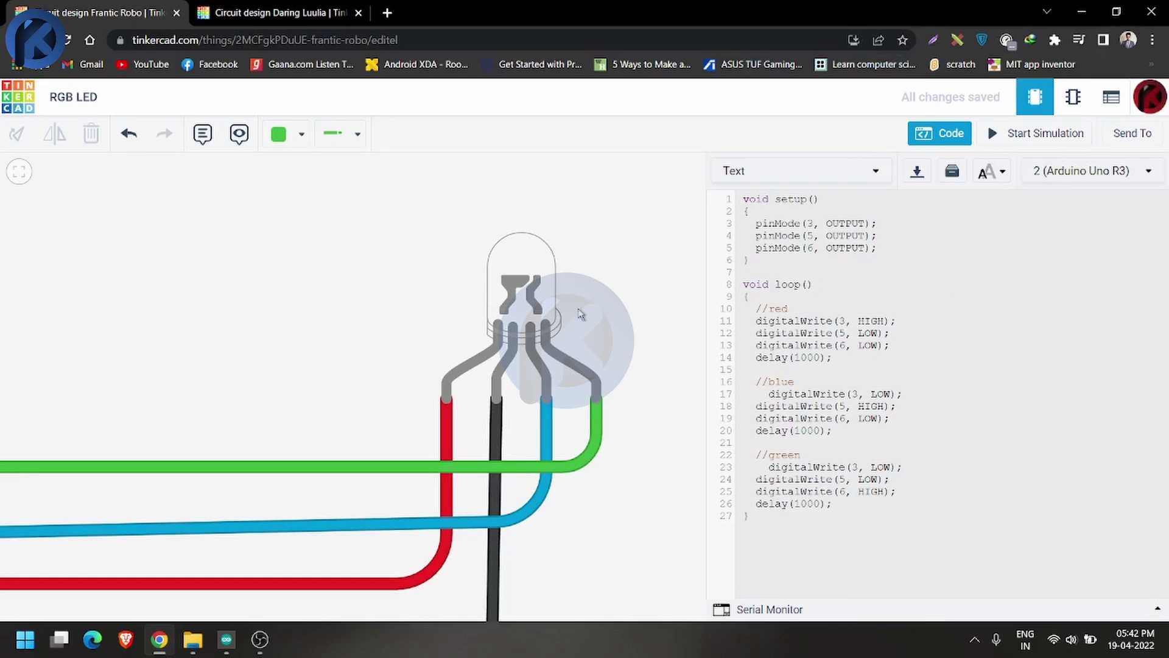
- Hide the code and zoom in and out around the breadboard circuit
click(937, 133)
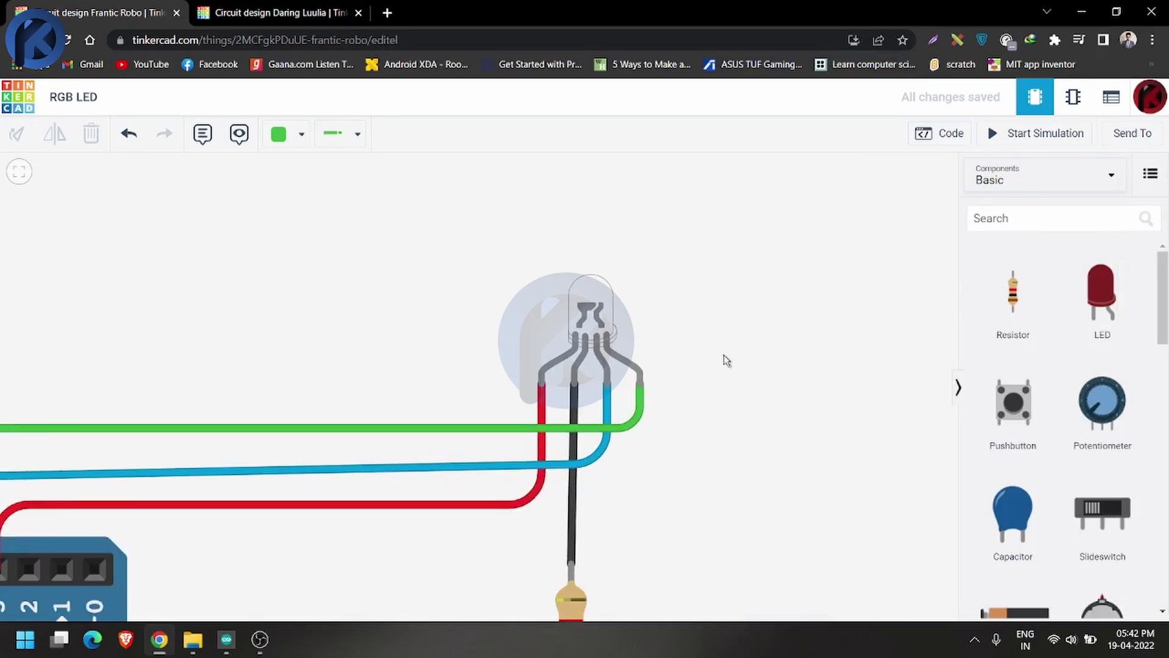
scroll(726, 360, down, 2)
scroll(728, 344, down, 2)
scroll(731, 337, down, 2)
scroll(731, 336, down, 1)
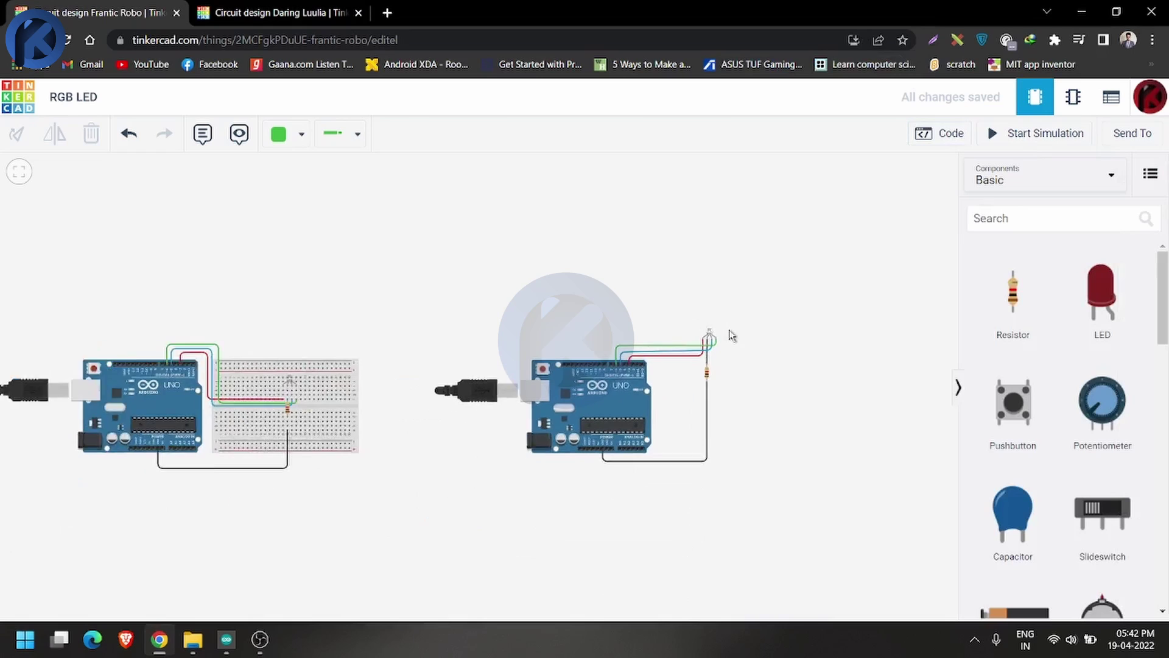
scroll(762, 331, up, 1)
scroll(761, 331, up, 1)
scroll(312, 412, up, 2)
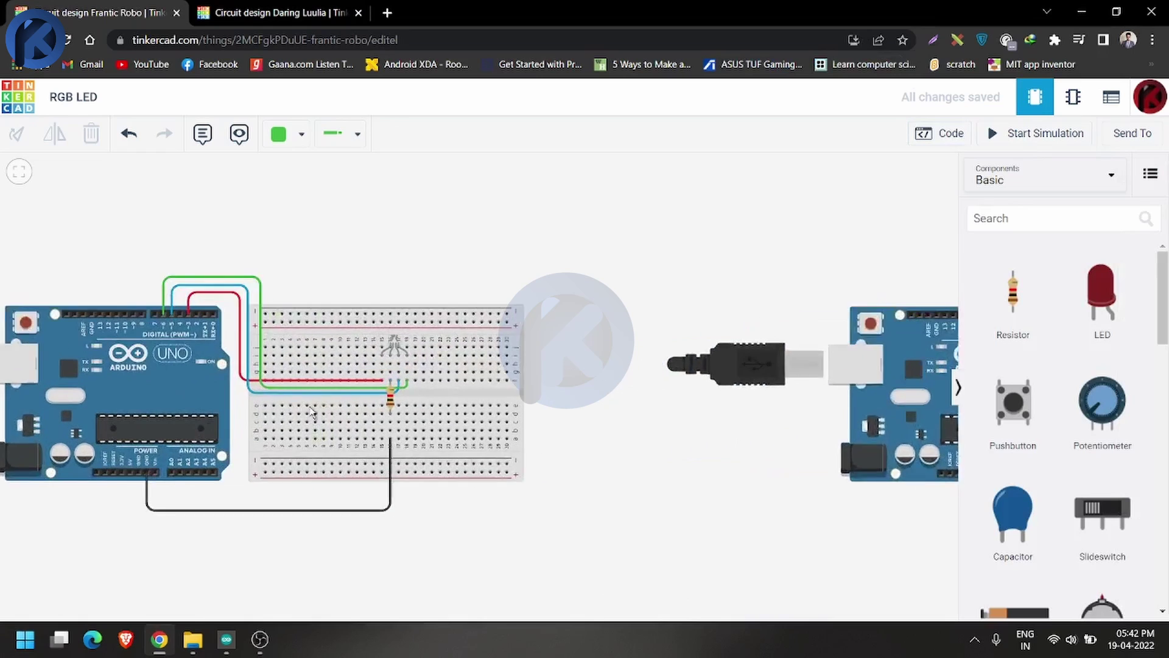
scroll(312, 412, up, 2)
scroll(366, 405, up, 2)
scroll(441, 398, down, 2)
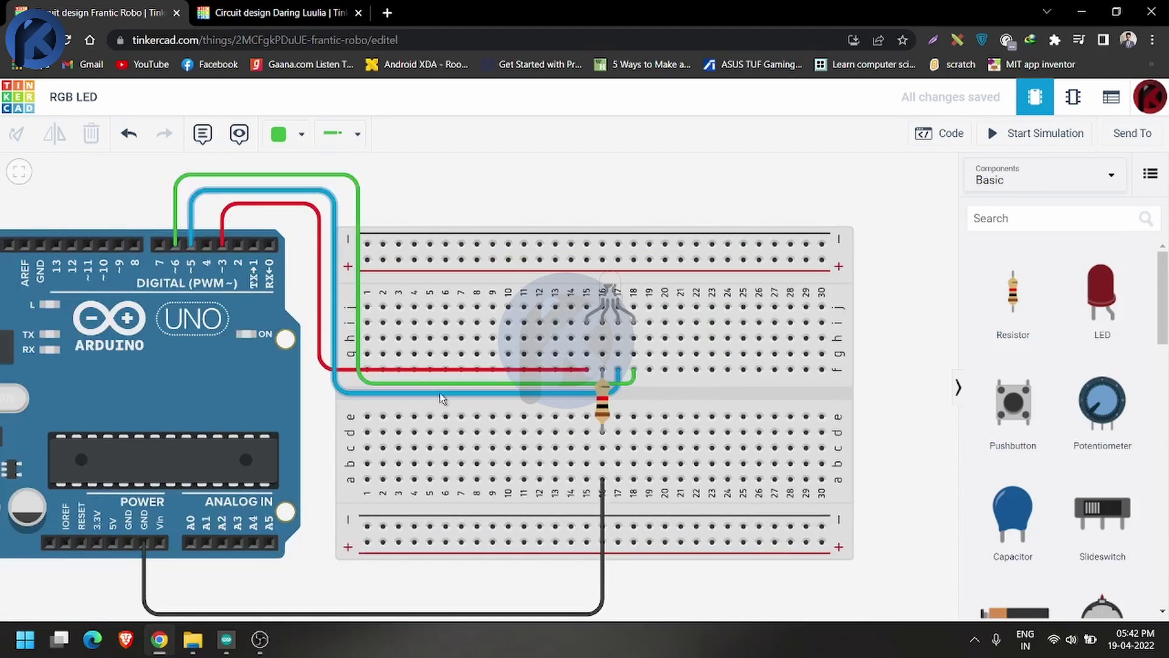
scroll(442, 399, up, 1)
scroll(548, 365, down, 1)
scroll(609, 335, up, 1)
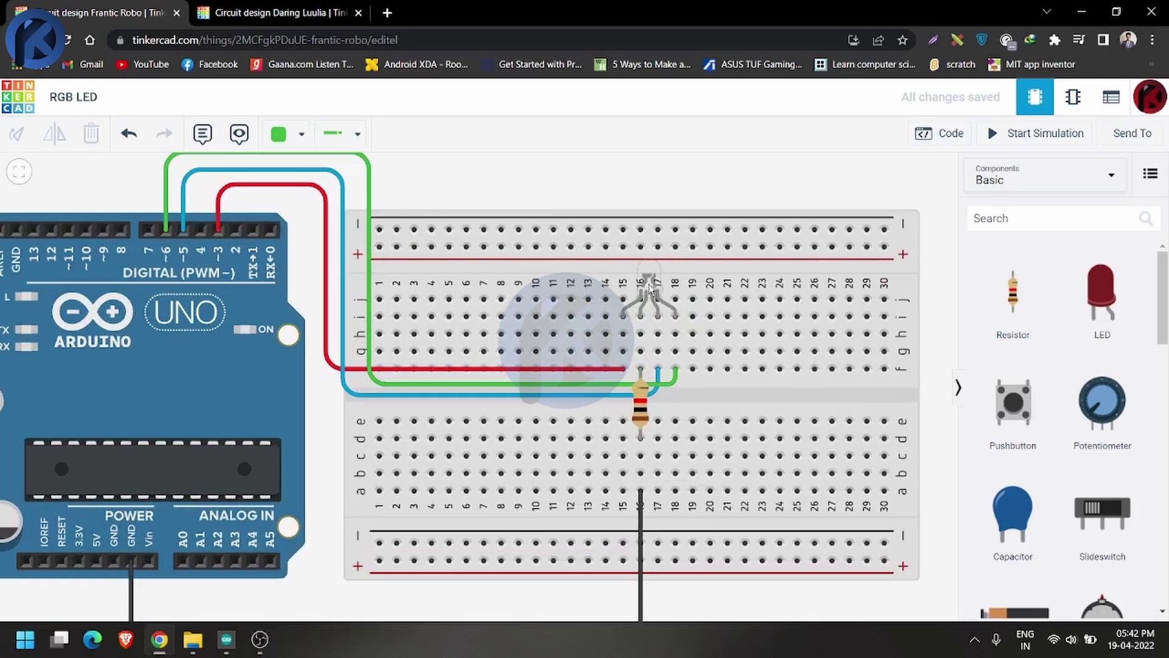
- Select the RGB LED and start the breadboard simulation, briefly checking the sketch
click(650, 289)
click(999, 135)
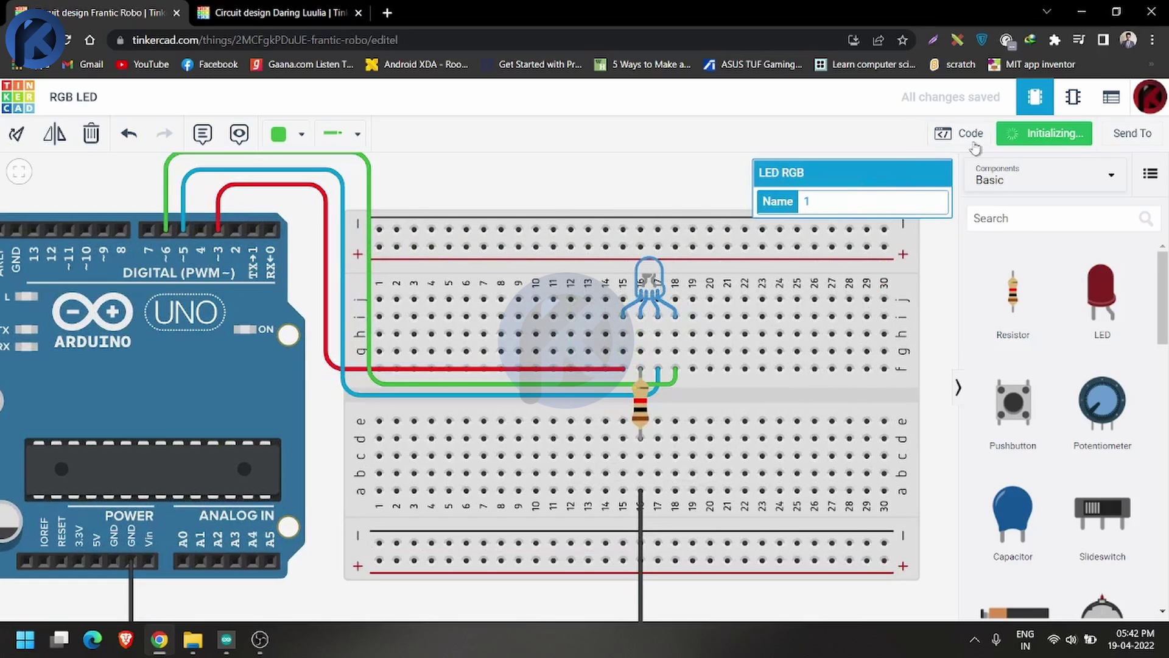
scroll(676, 305, up, 2)
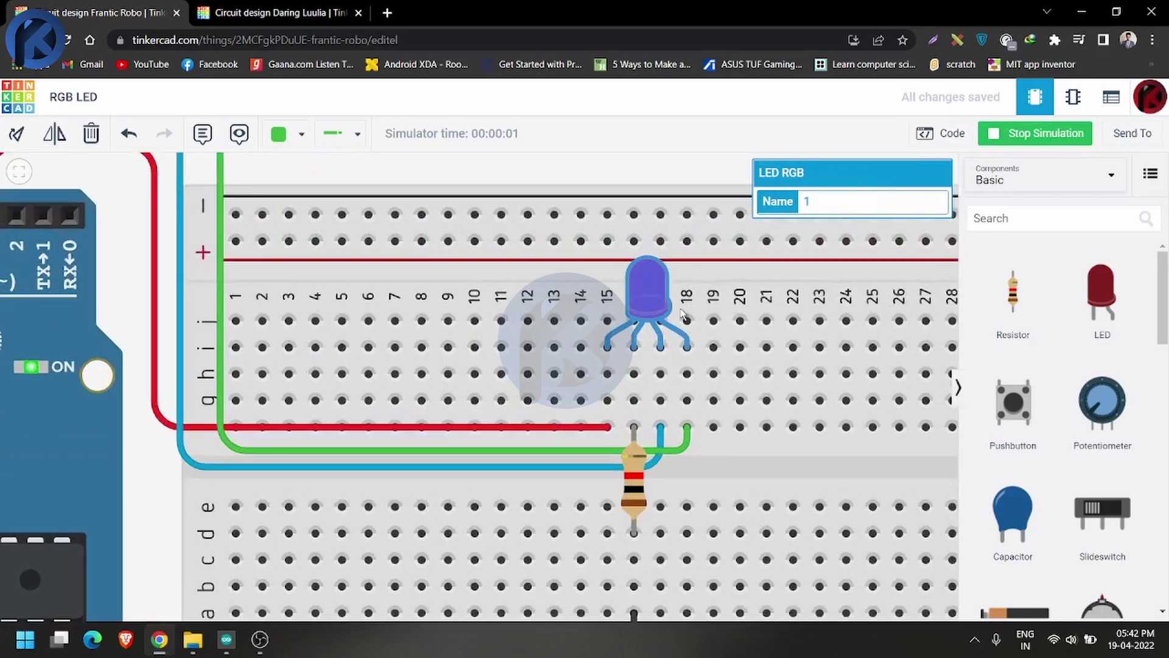
scroll(682, 313, up, 1)
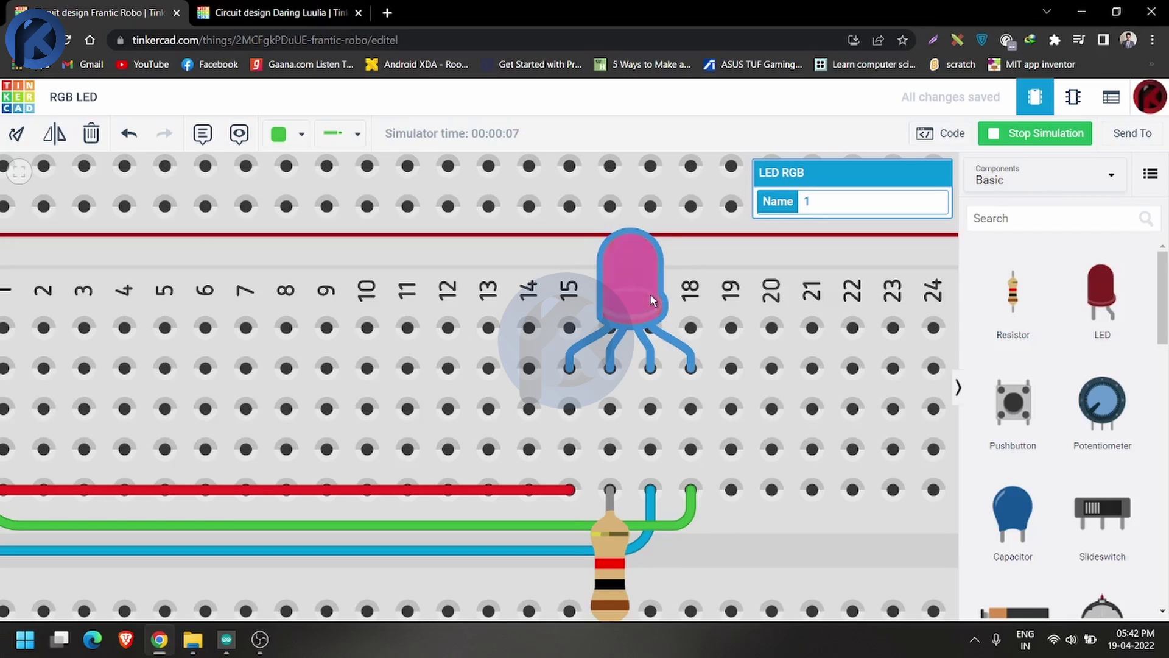
click(941, 133)
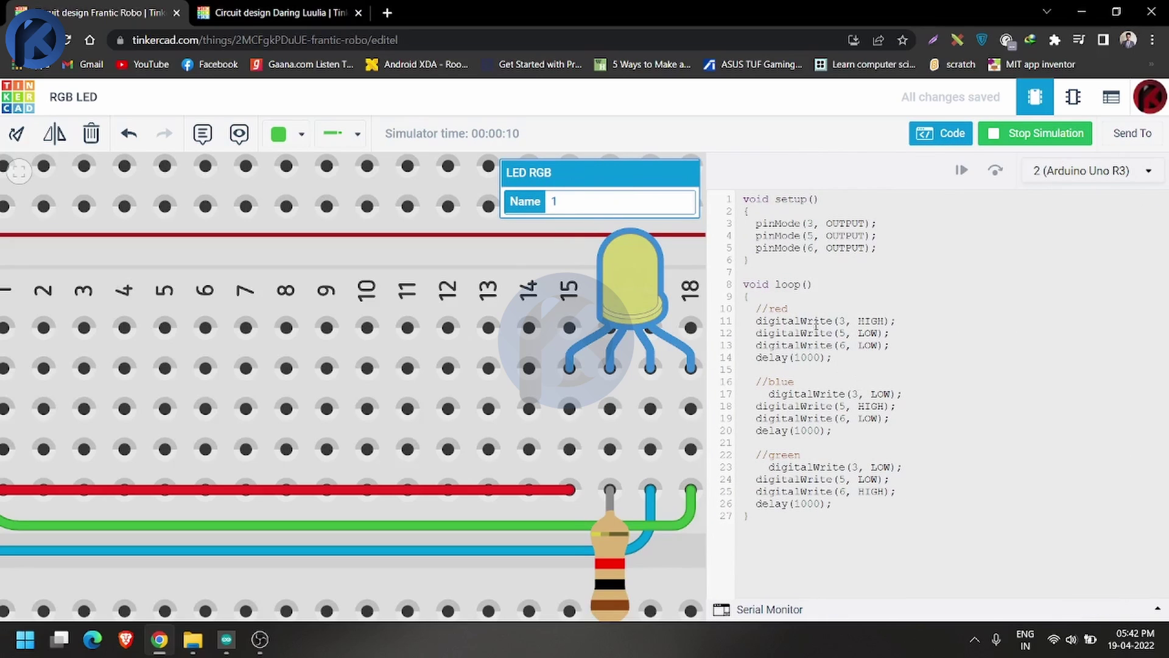
click(923, 135)
scroll(555, 355, down, 1)
scroll(555, 355, down, 1)
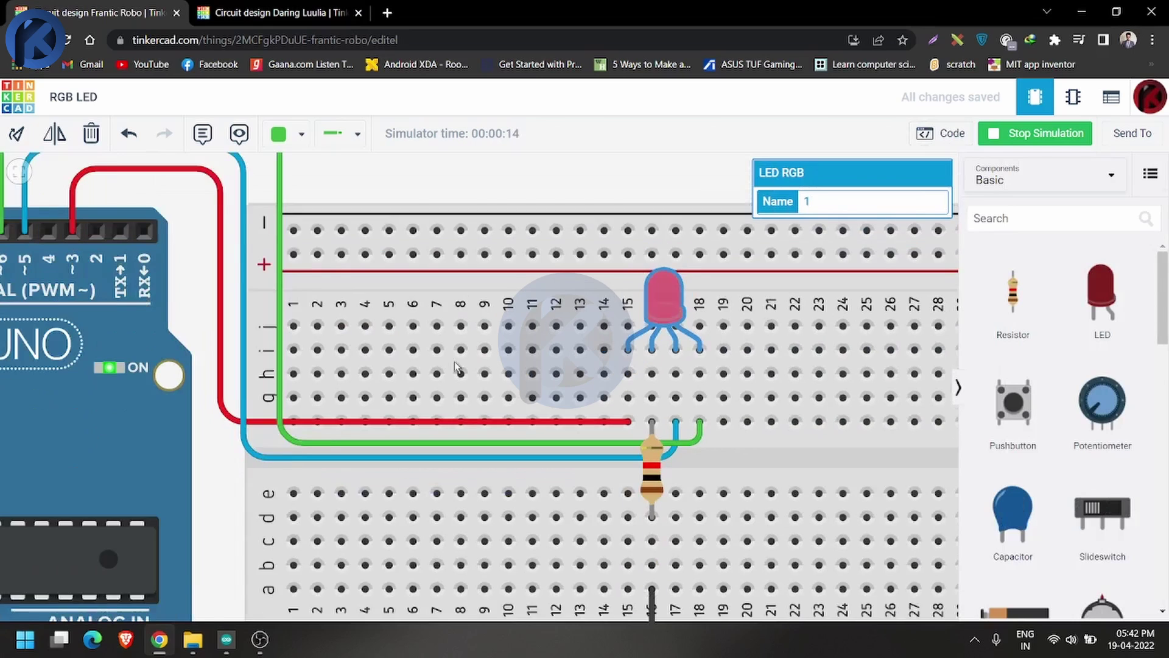
scroll(555, 355, down, 1)
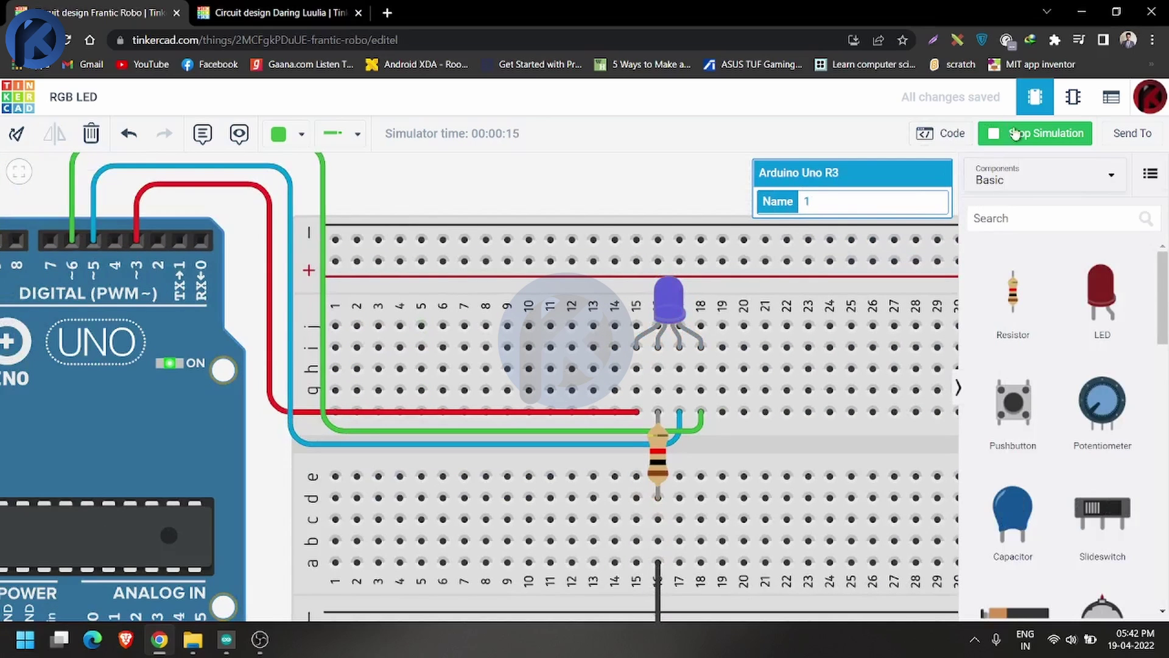
- Review the red digitalWrite lines beside the running simulation, then stop it
click(941, 134)
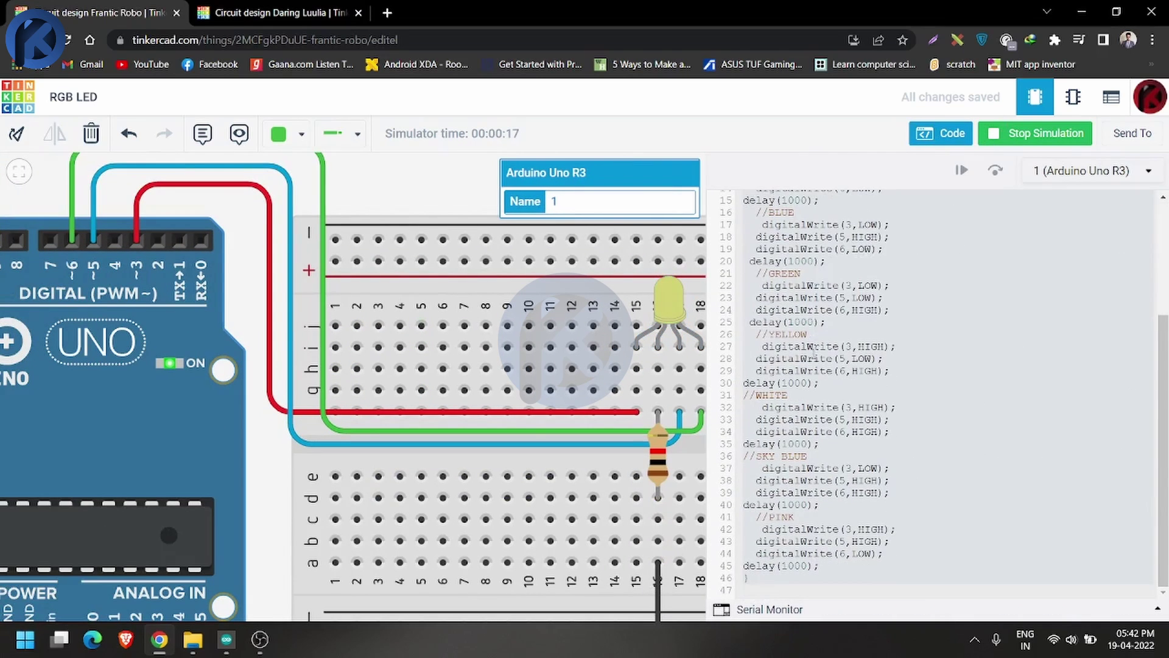
scroll(796, 331, down, 2)
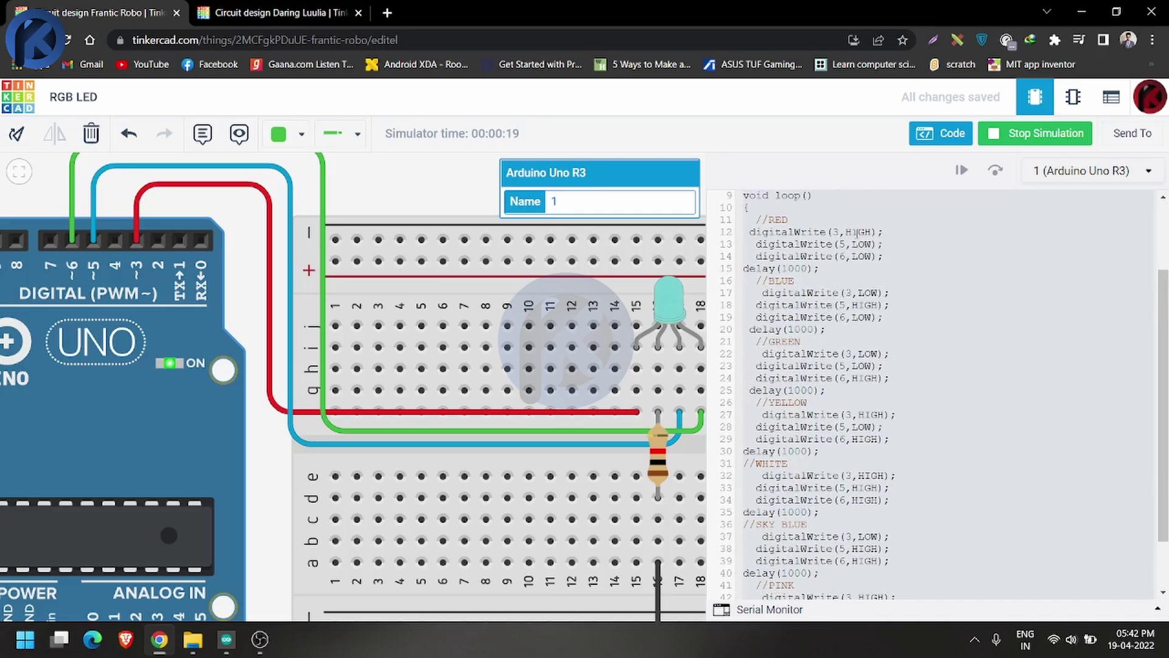
drag(822, 232, 879, 256)
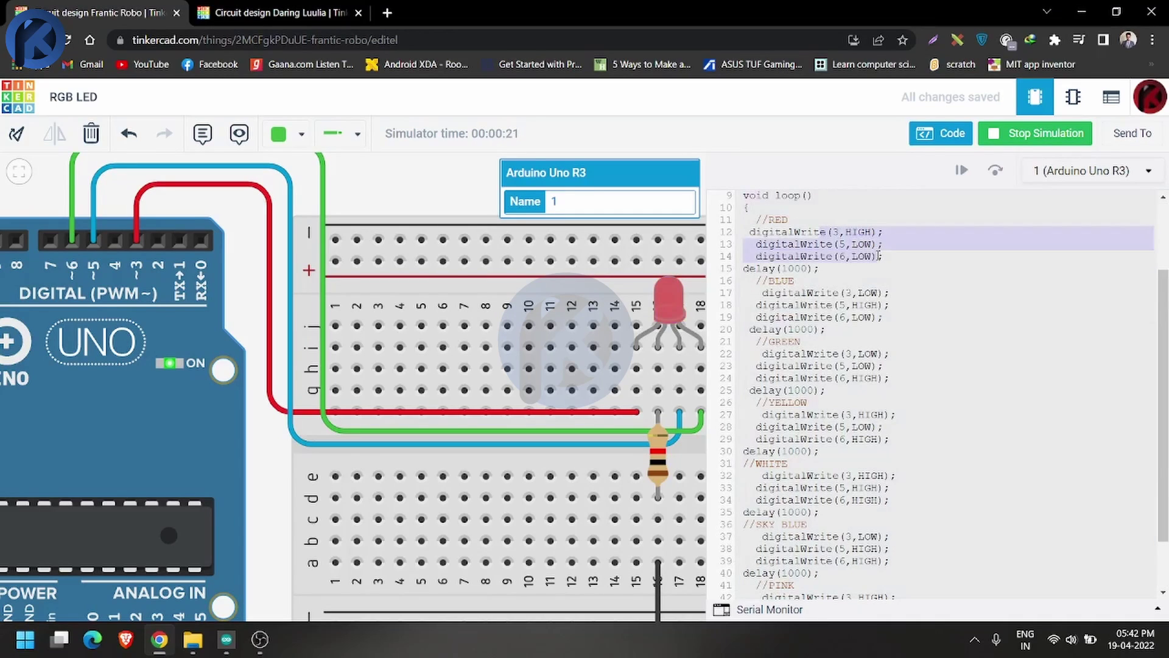
click(918, 272)
key(Down)
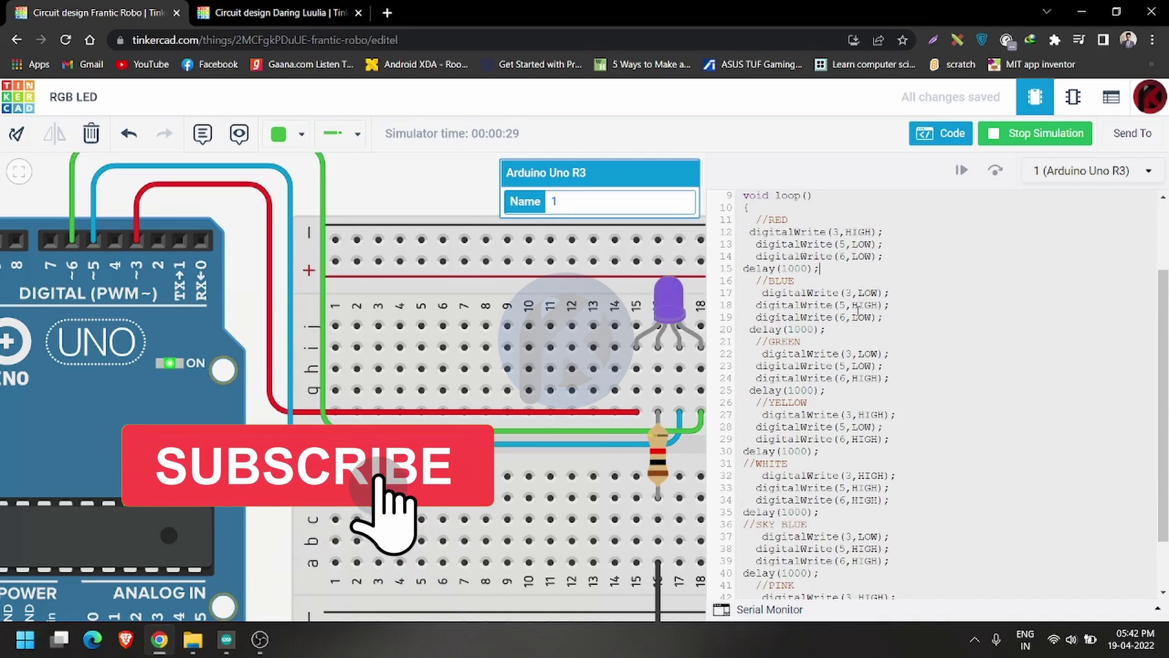
scroll(883, 391, down, 2)
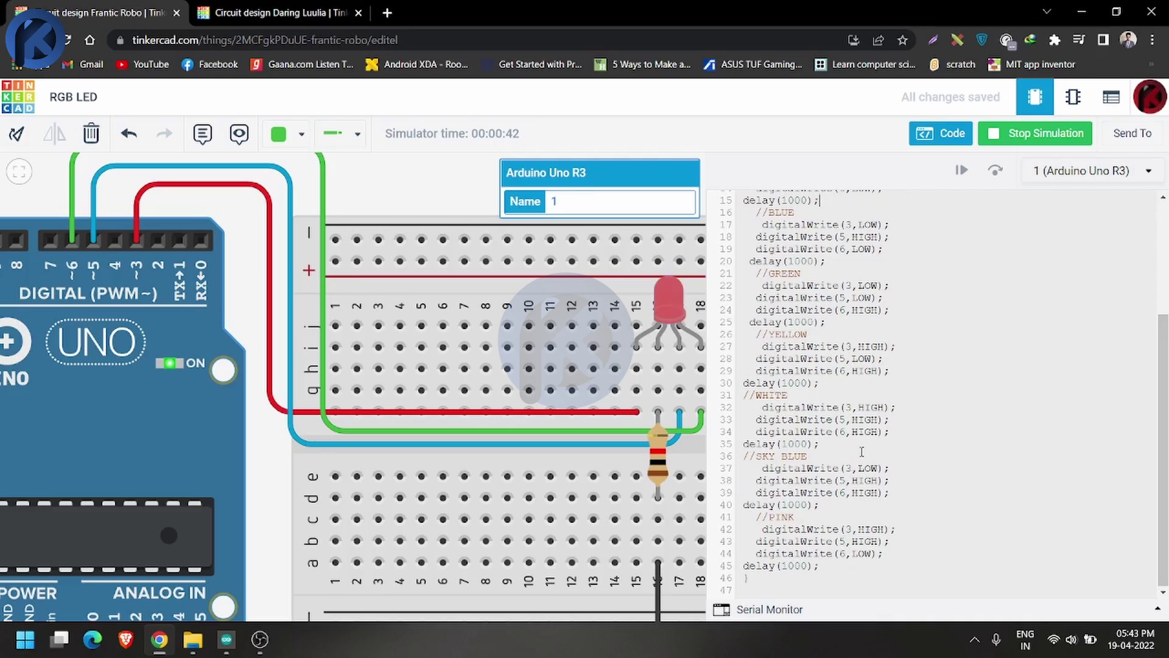
scroll(861, 451, up, 3)
scroll(854, 417, down, 3)
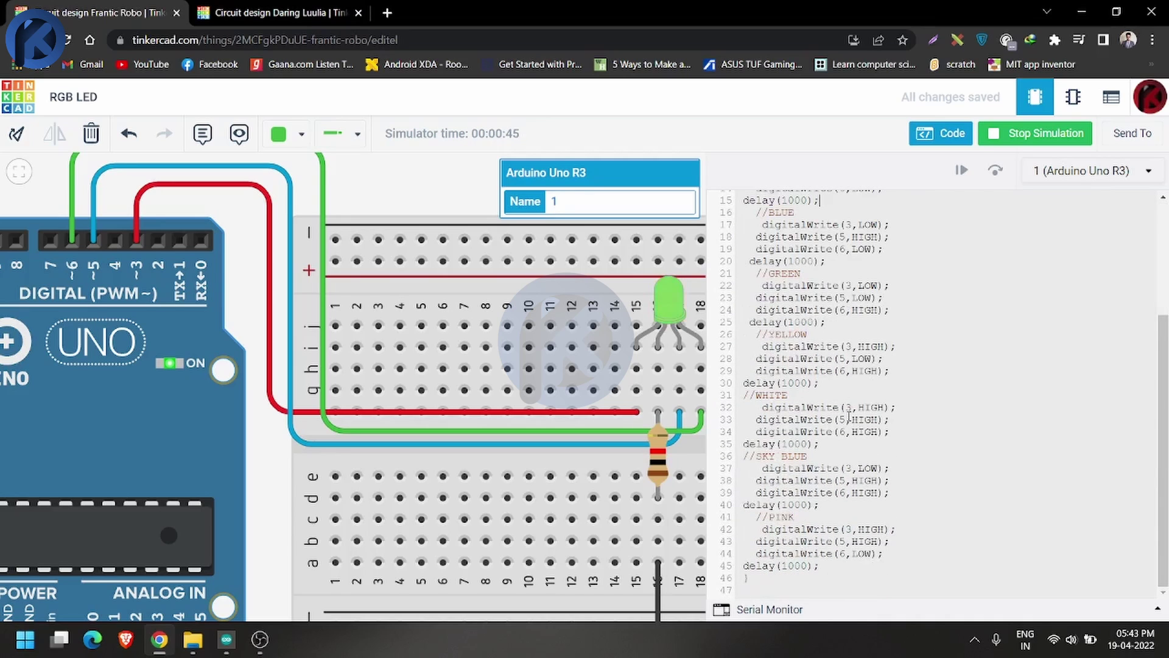
scroll(849, 419, up, 3)
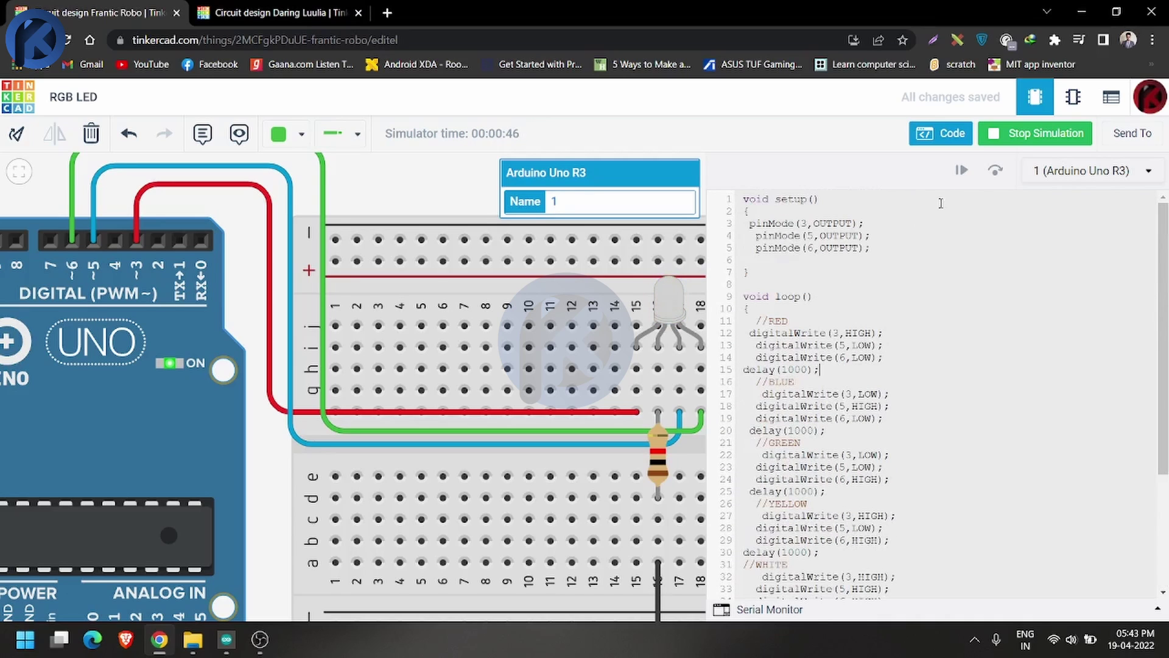
click(1018, 135)
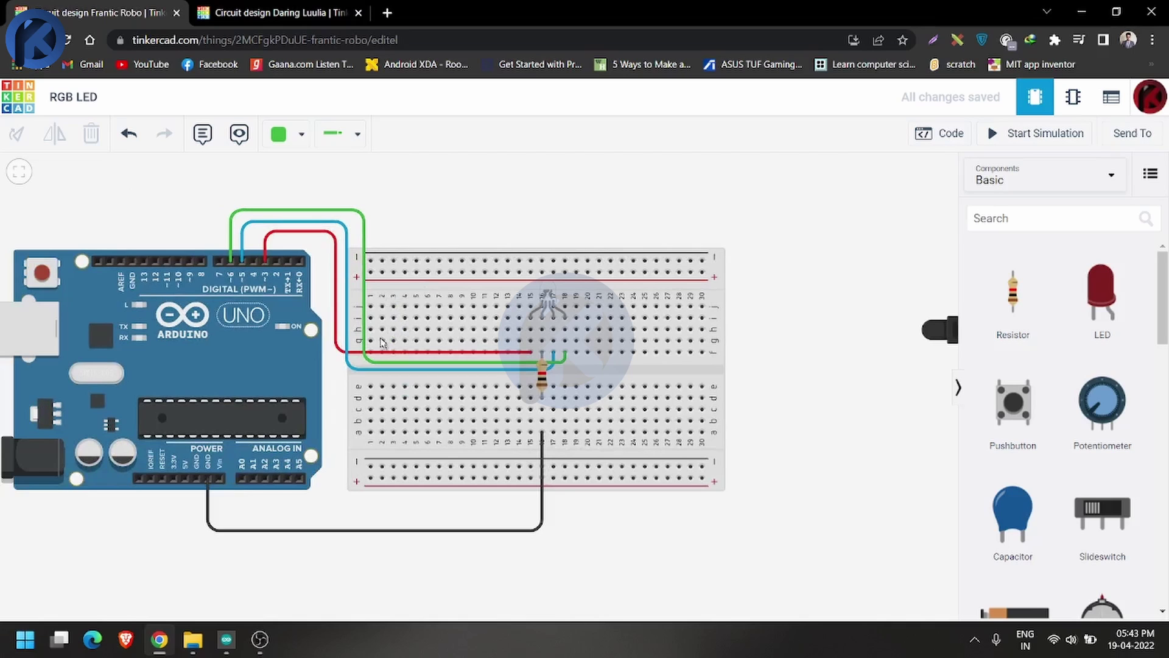
- Zoom out, glance at the first design's sketch, then switch to the RGB LED PWM design
scroll(374, 352, down, 2)
scroll(374, 353, down, 1)
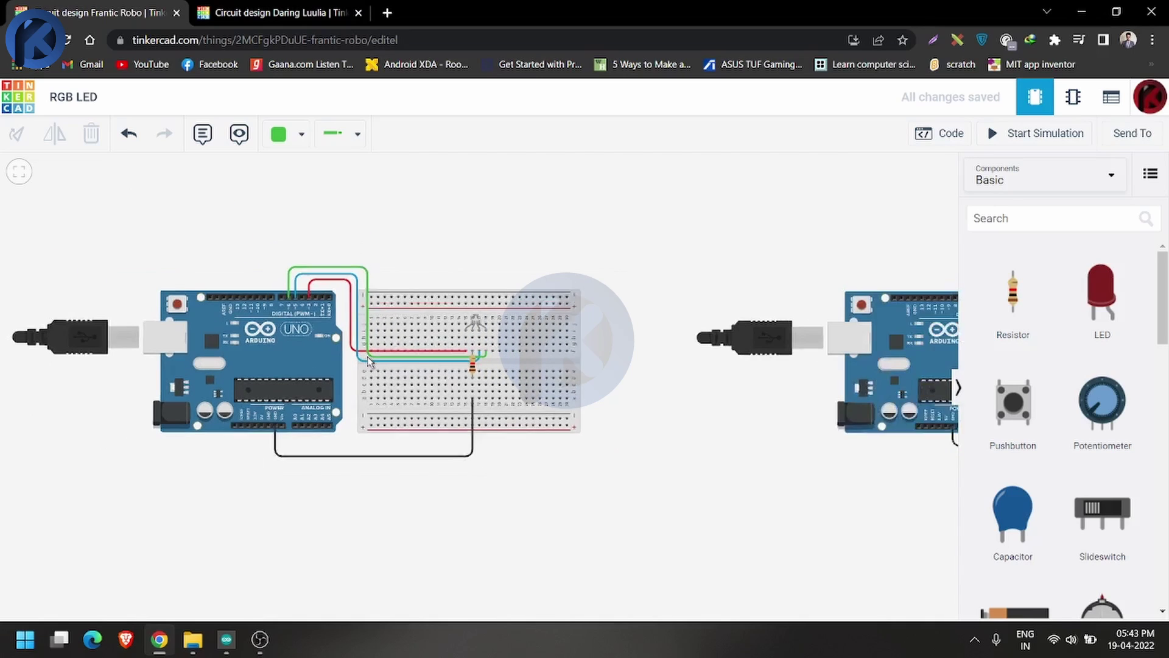
scroll(370, 358, down, 1)
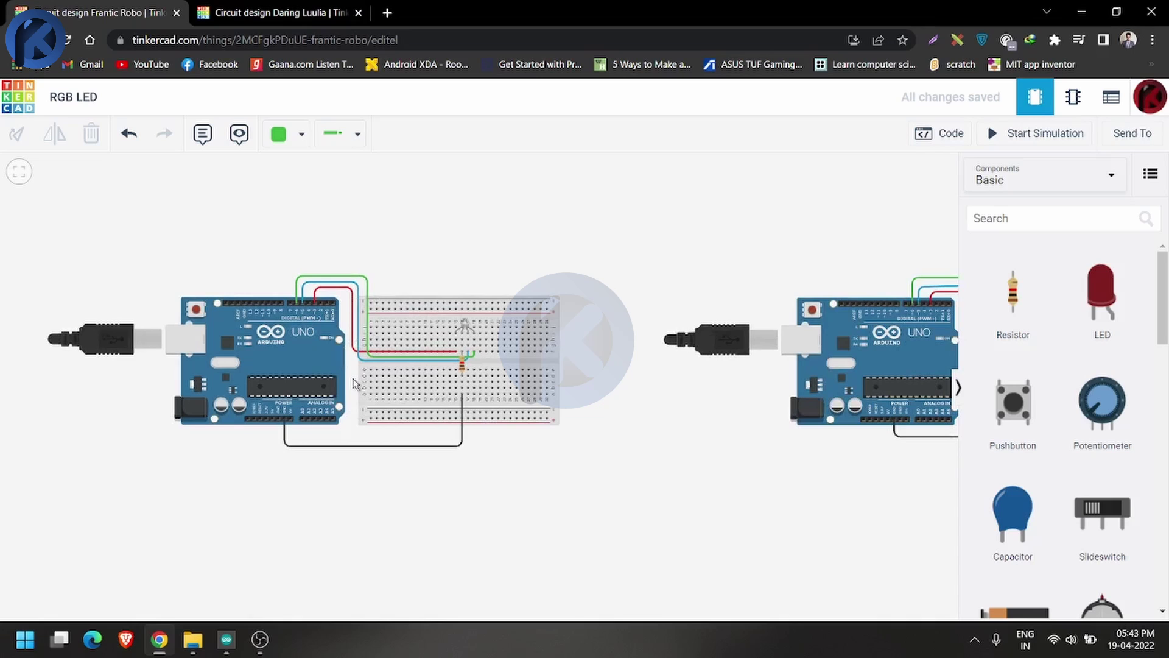
scroll(352, 381, down, 2)
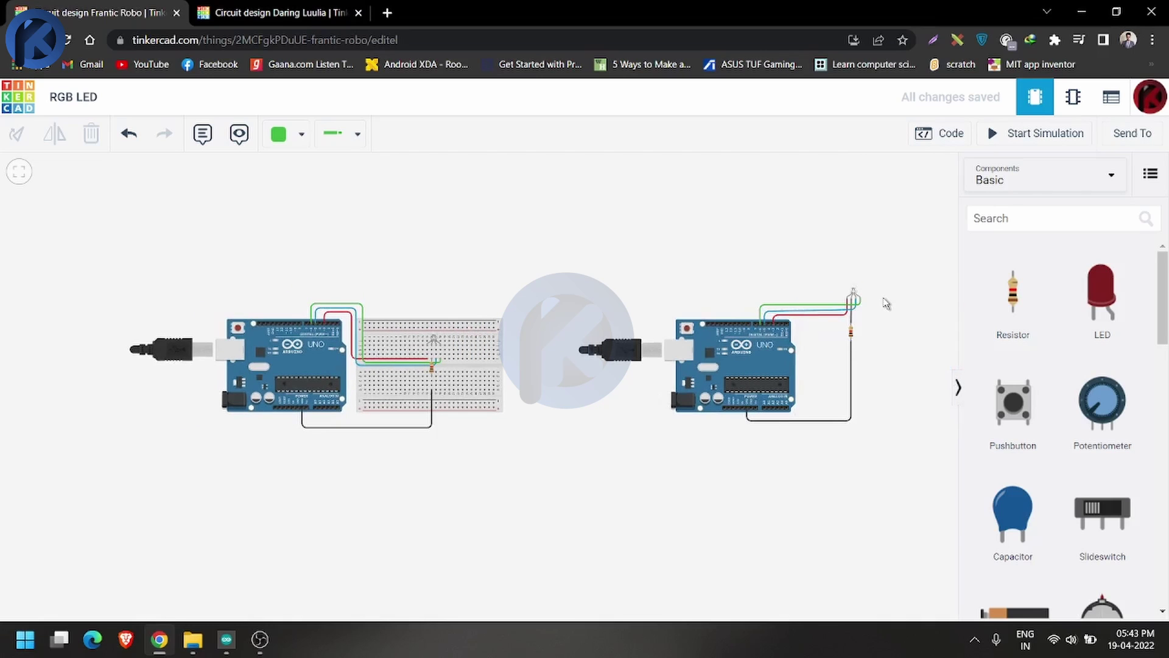
click(937, 133)
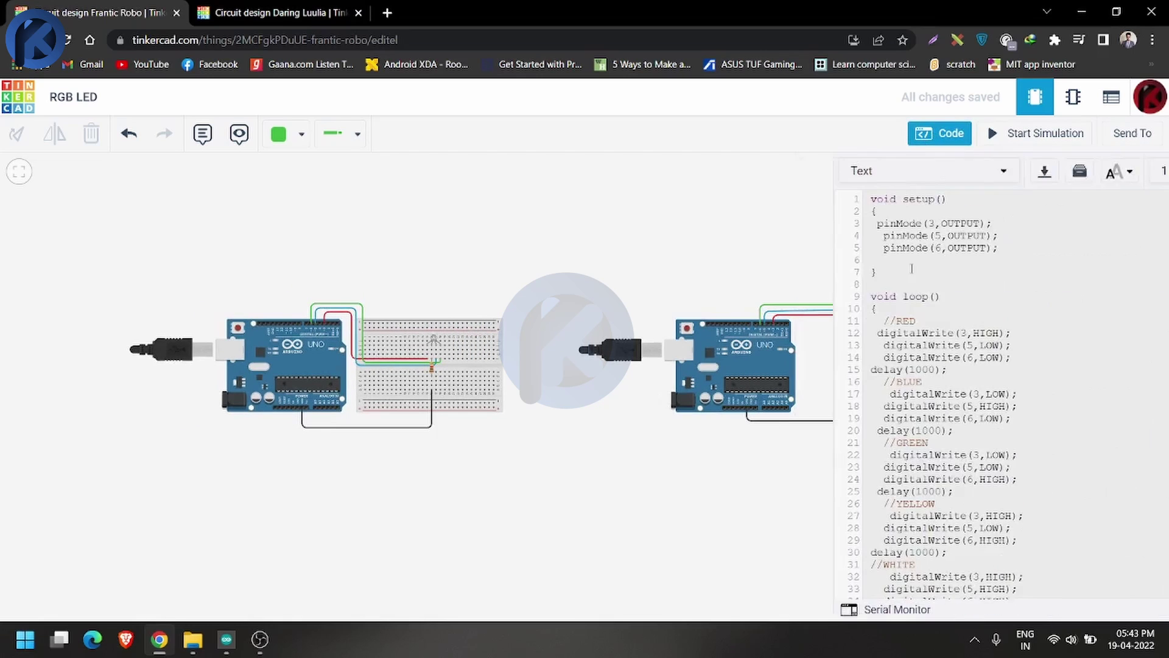
scroll(833, 397, down, 3)
scroll(862, 383, up, 3)
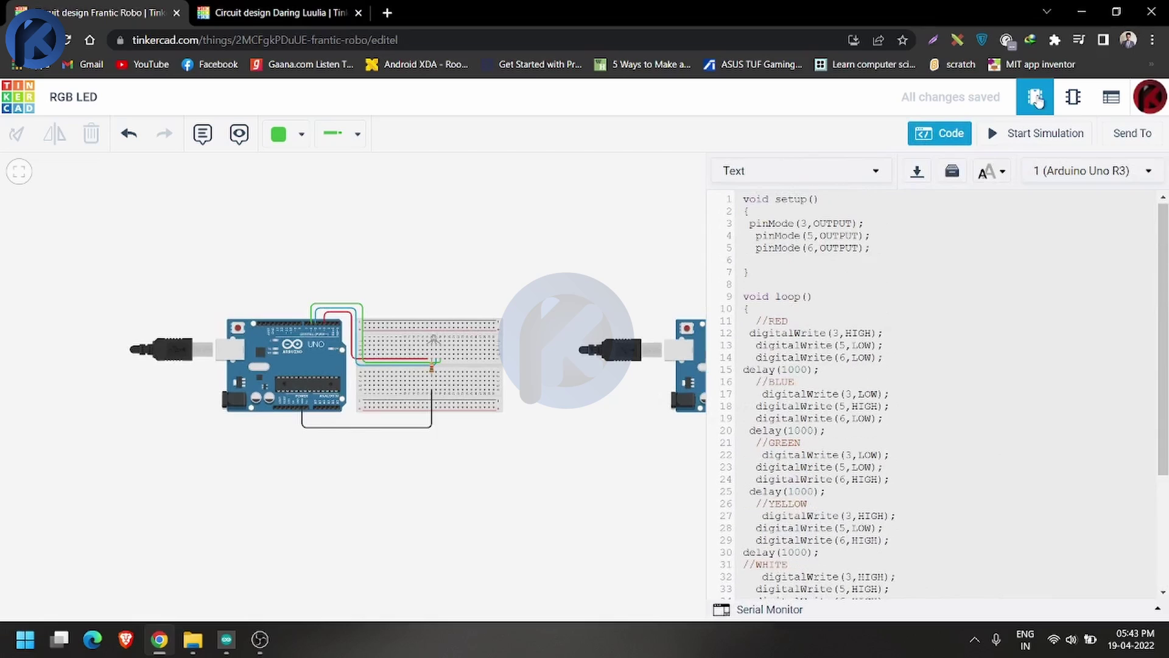
click(946, 133)
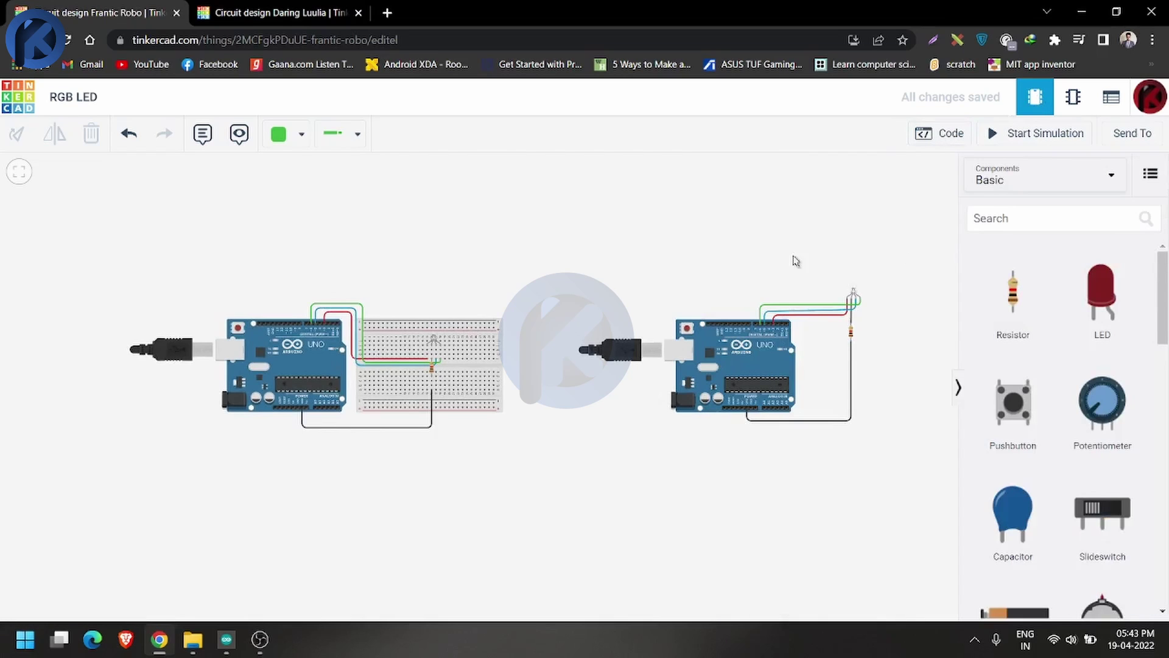
click(256, 12)
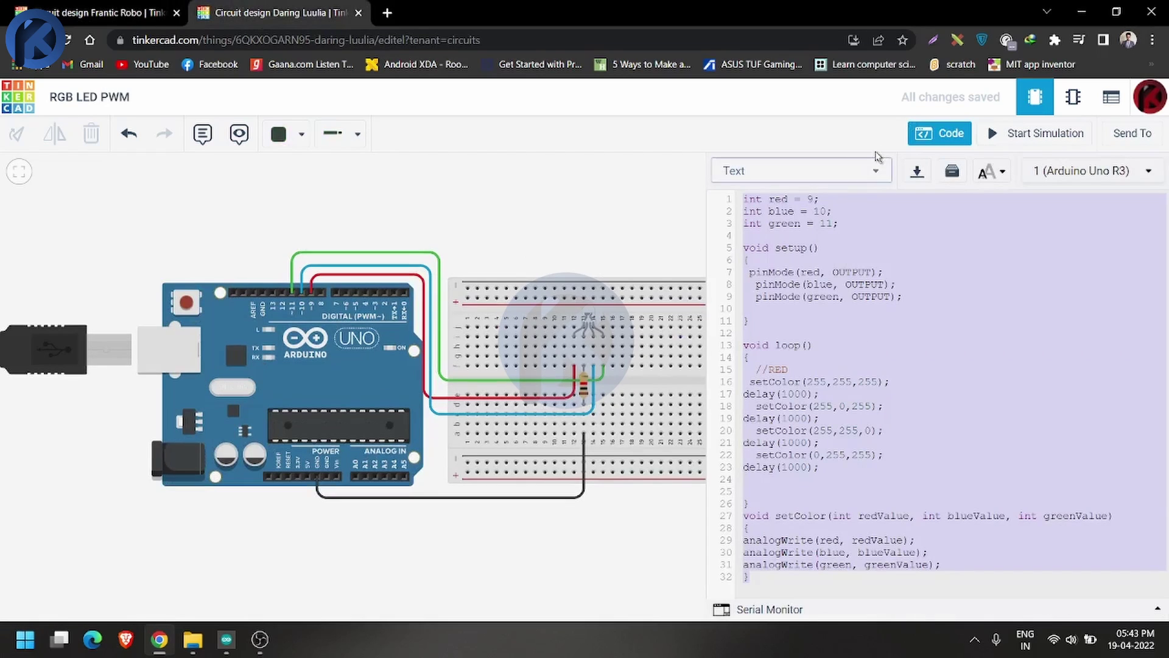
- Reopen the PWM sketch and drag the editor divider left over the circuit, keeping page zoom at 100%
click(938, 132)
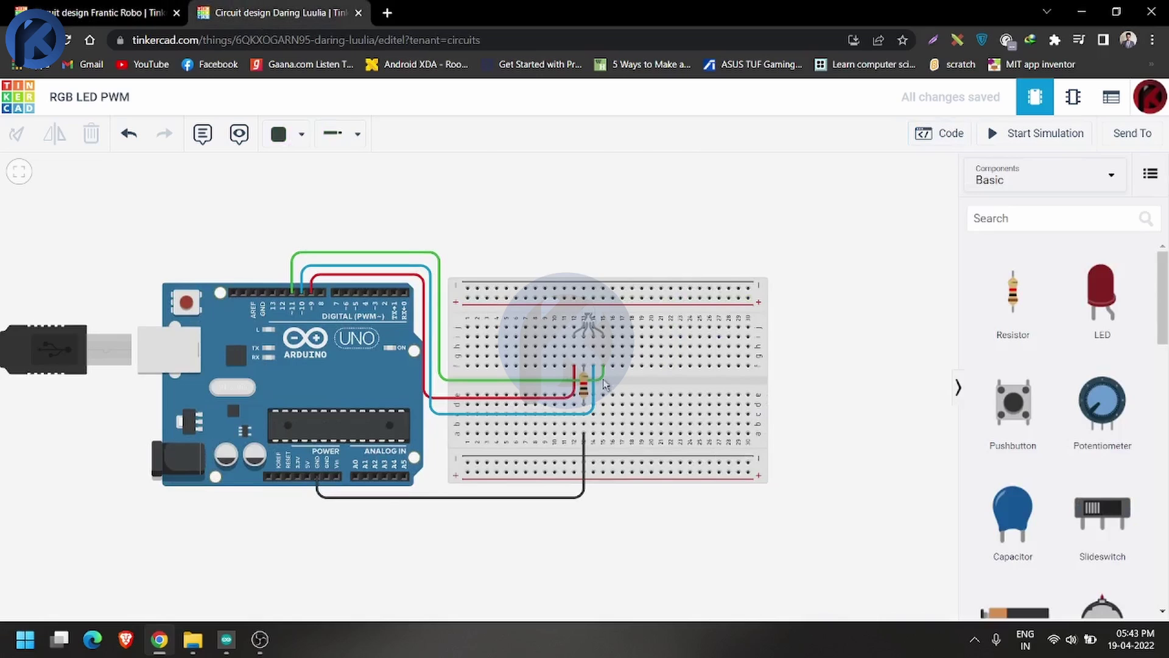
scroll(600, 373, up, 1)
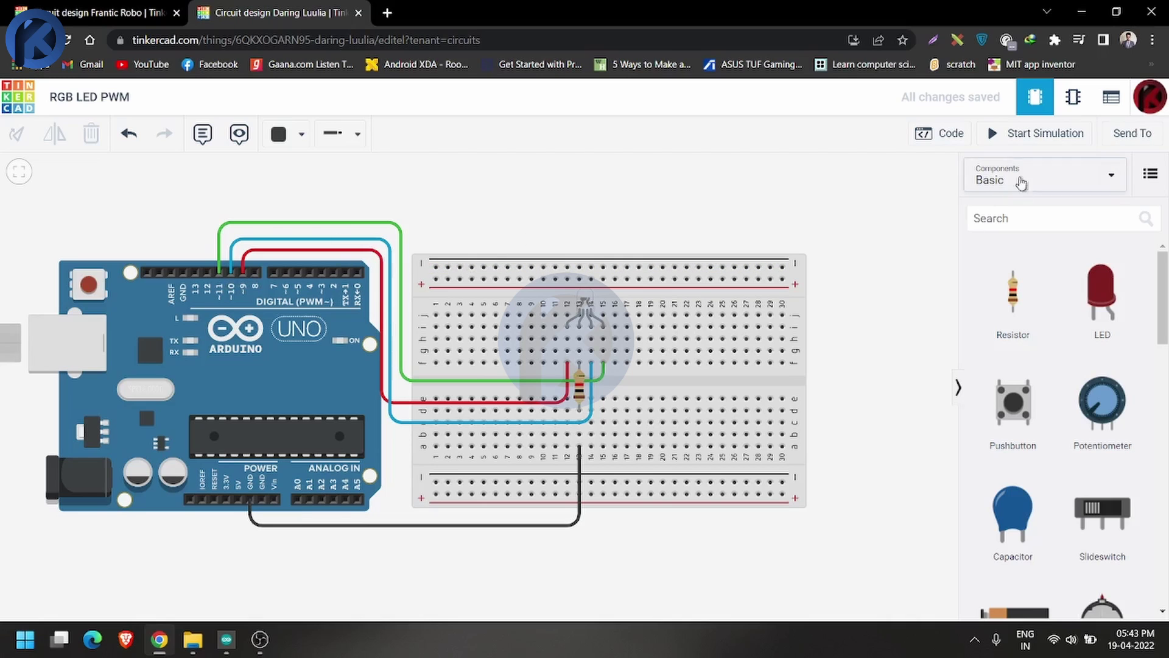
click(944, 132)
click(937, 133)
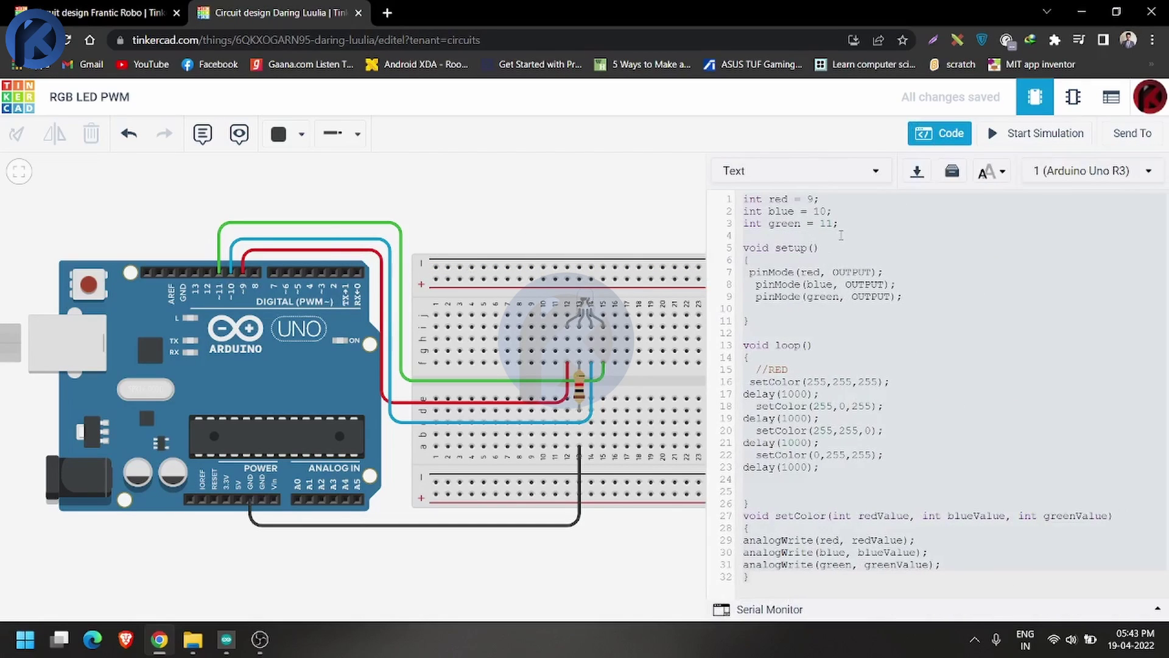
key(ctrl+a)
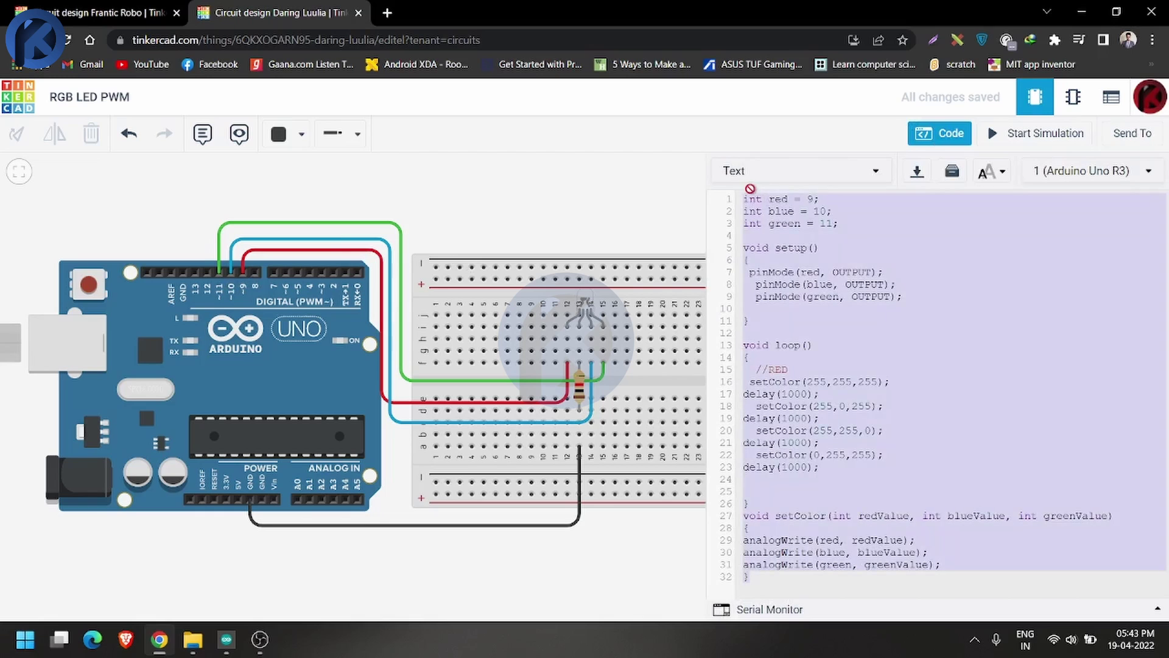
click(798, 222)
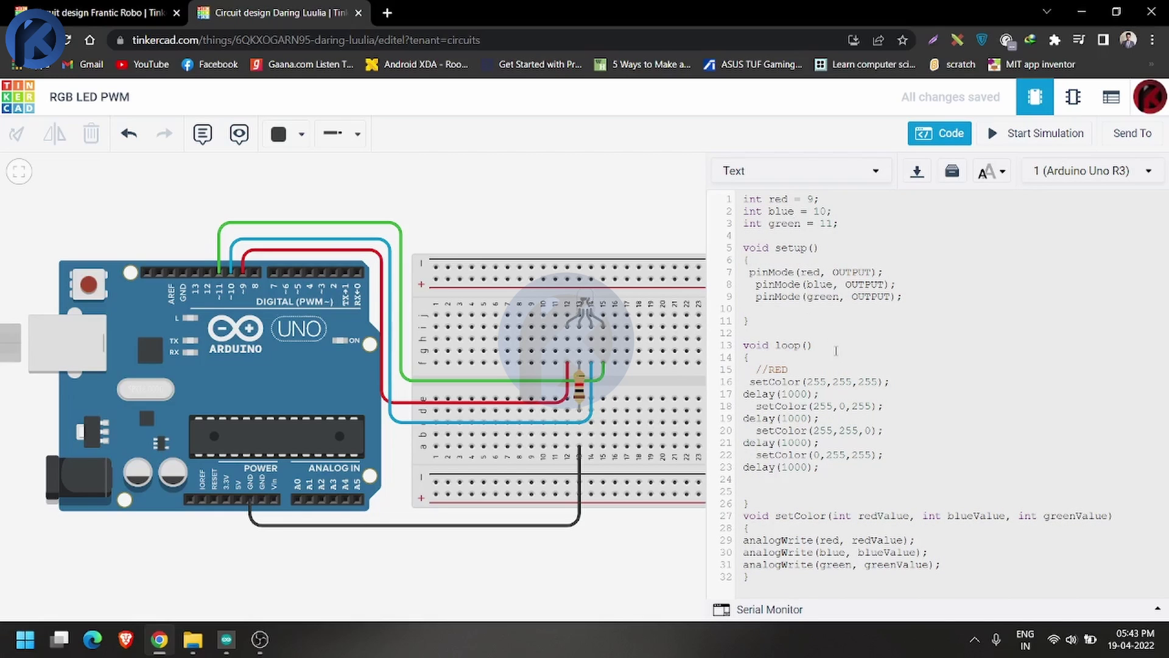
mouse_move(706, 357)
mouse_down()
mouse_move(329, 430)
mouse_move(297, 418)
mouse_up()
click(423, 334)
key(ctrl+plus)
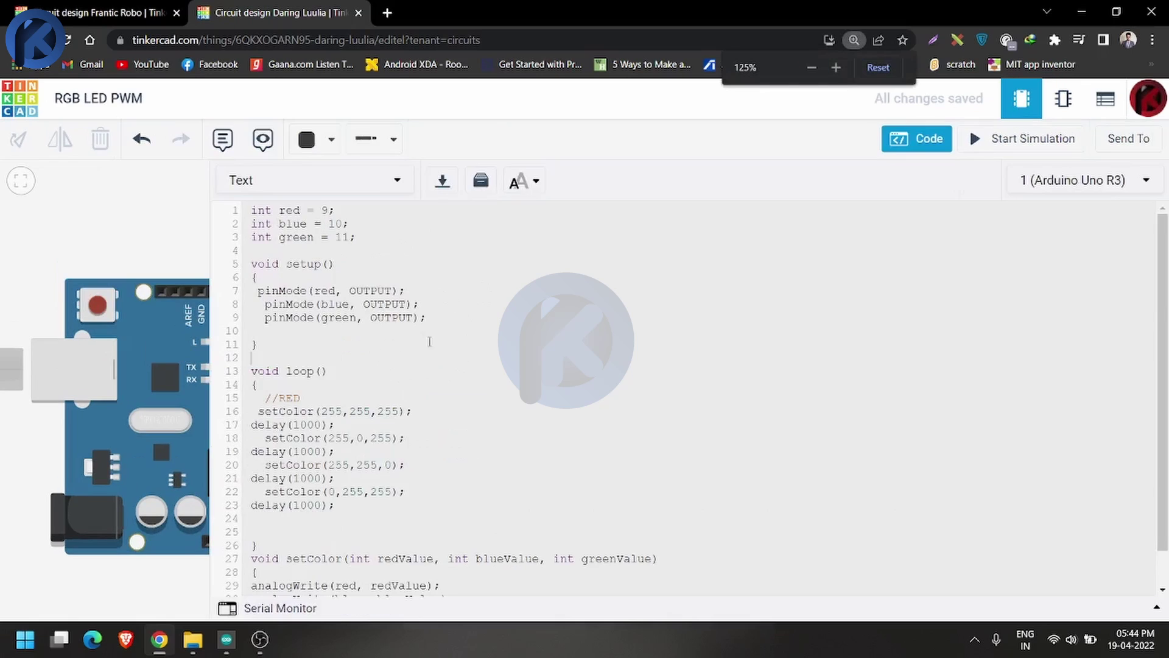
key(ctrl+plus)
click(877, 68)
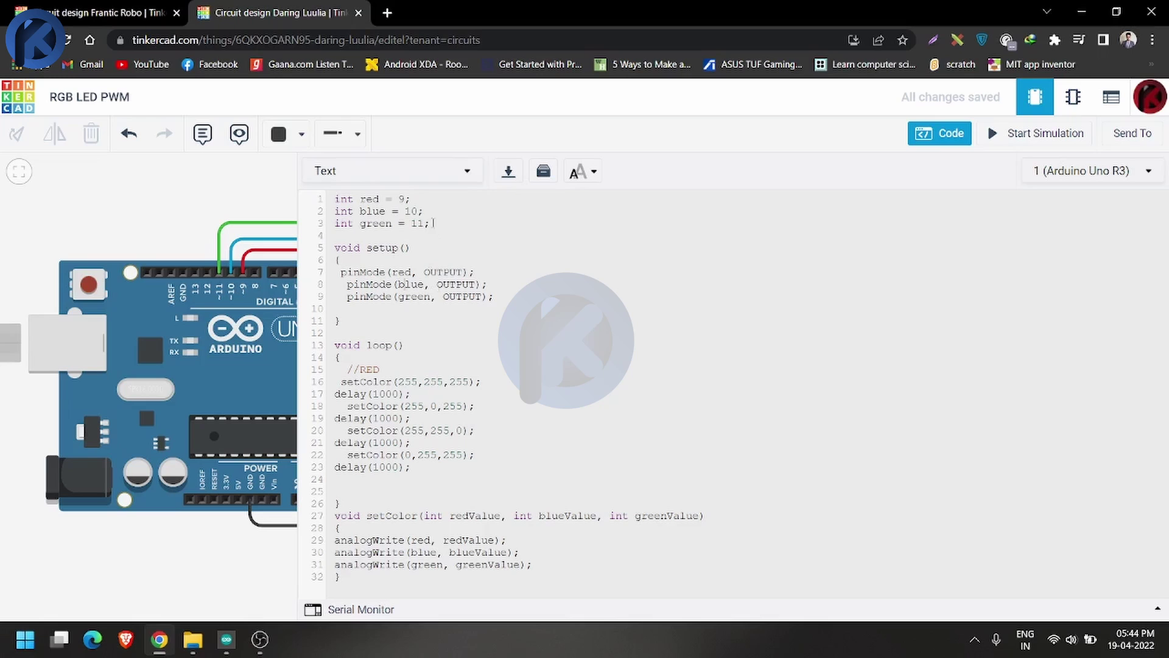
- Highlight the red, blue and green pin declarations at the top of the sketch
drag(434, 223, 335, 199)
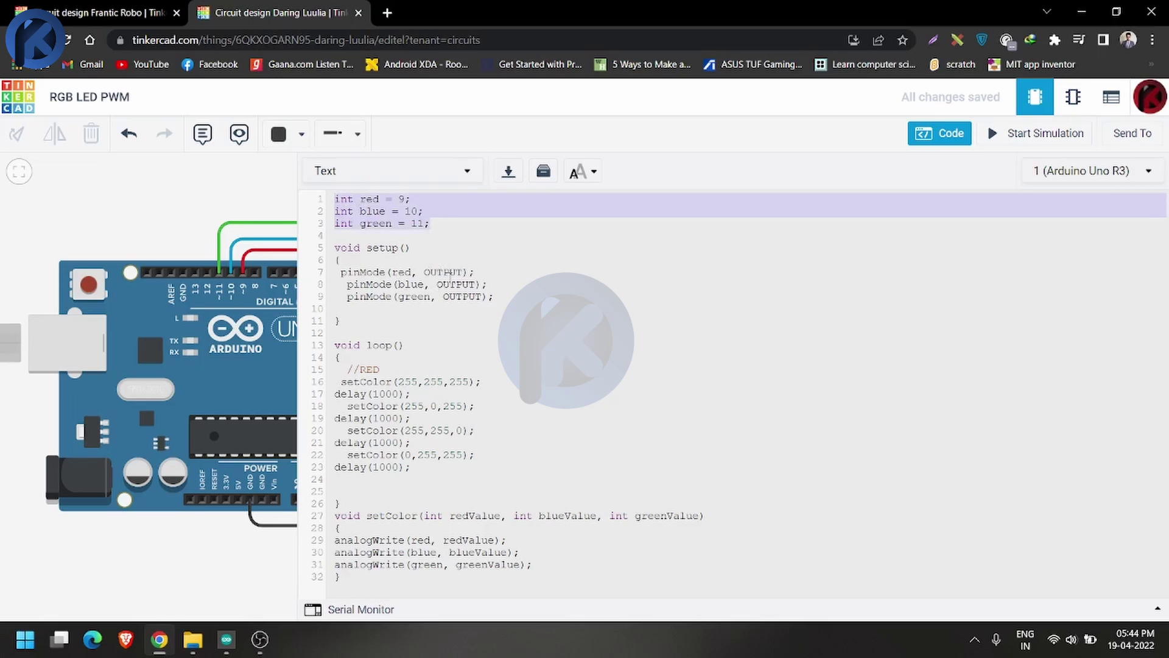
click(434, 256)
drag(433, 222, 324, 196)
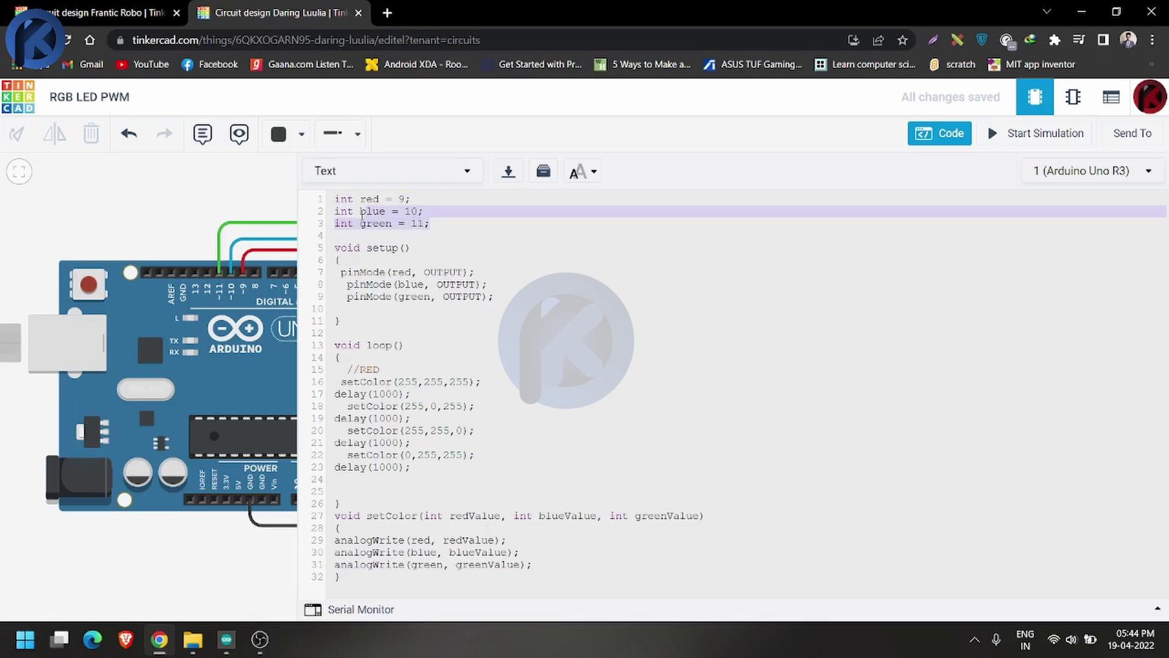
click(419, 224)
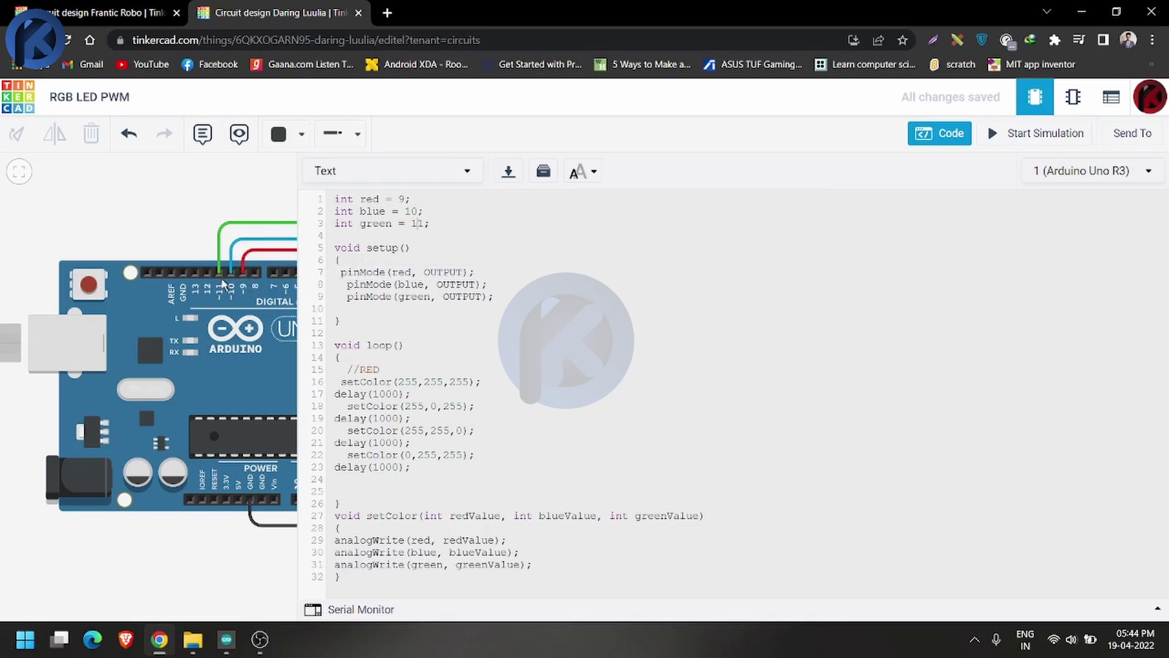
double_click(337, 199)
click(393, 199)
- Point out the declaration int red = 9 and the blue and green variables
drag(380, 198, 365, 198)
drag(408, 198, 399, 198)
click(373, 196)
drag(419, 198, 343, 199)
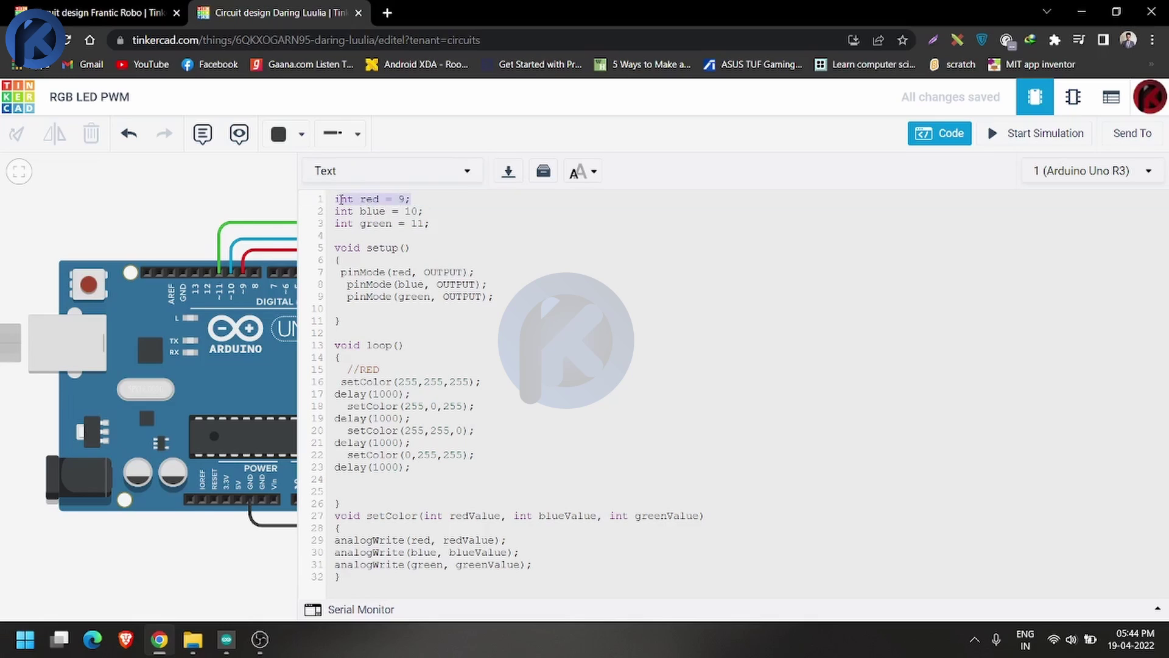
click(380, 199)
click(405, 199)
click(369, 213)
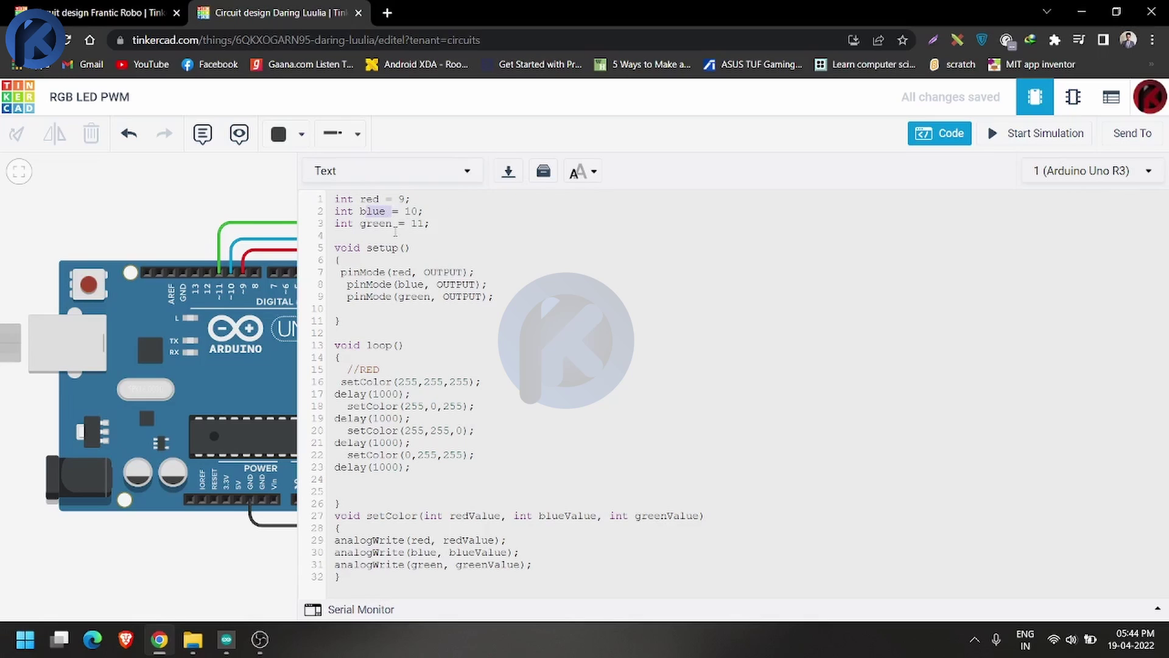
click(367, 224)
- Highlight the three pinMode statements in setup() and shift the circuit view
click(490, 244)
drag(336, 271, 489, 295)
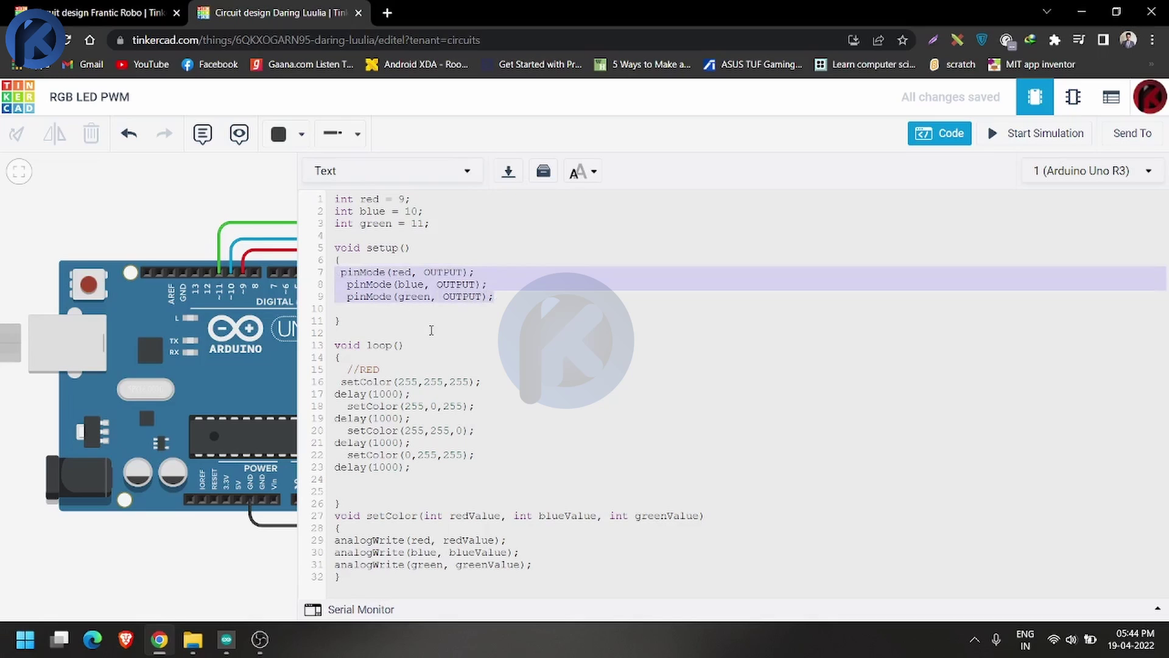
click(482, 281)
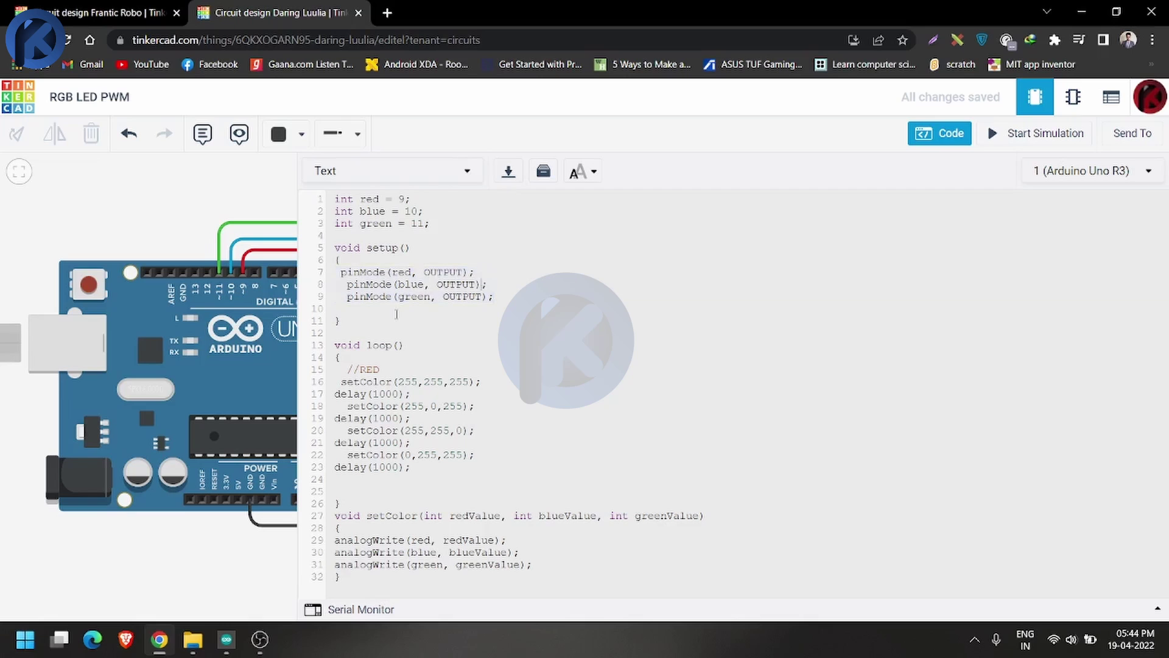
drag(190, 249, 2, 275)
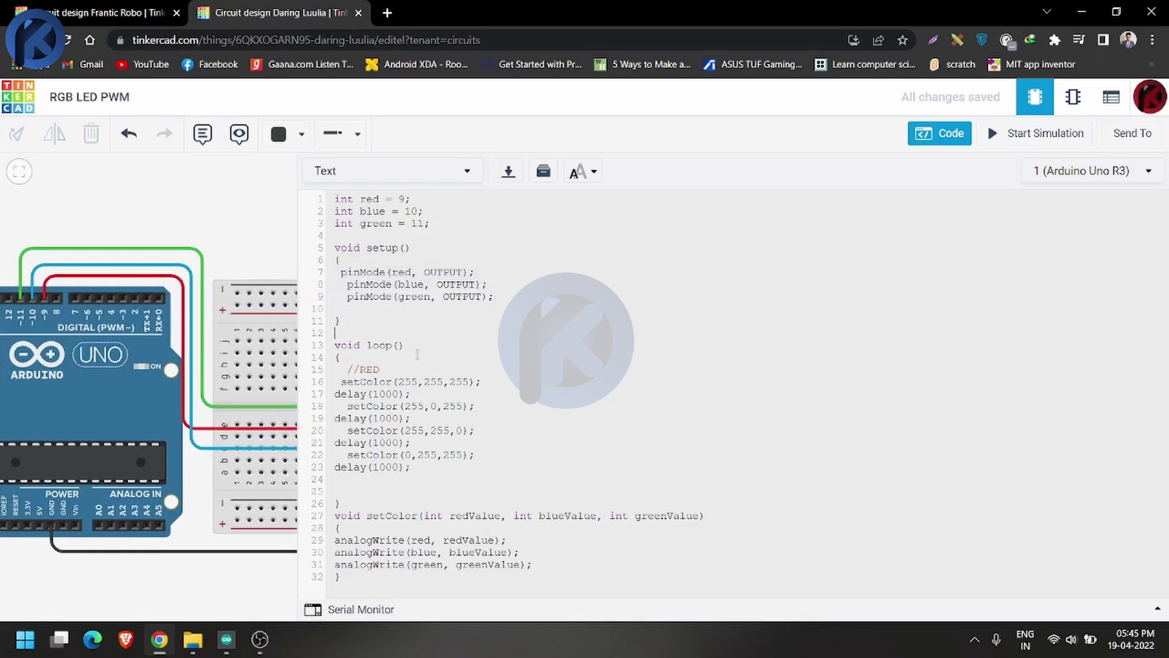
- Delete the //RED comment on line 15, then point out setColor and delay(1000)
drag(334, 346, 425, 499)
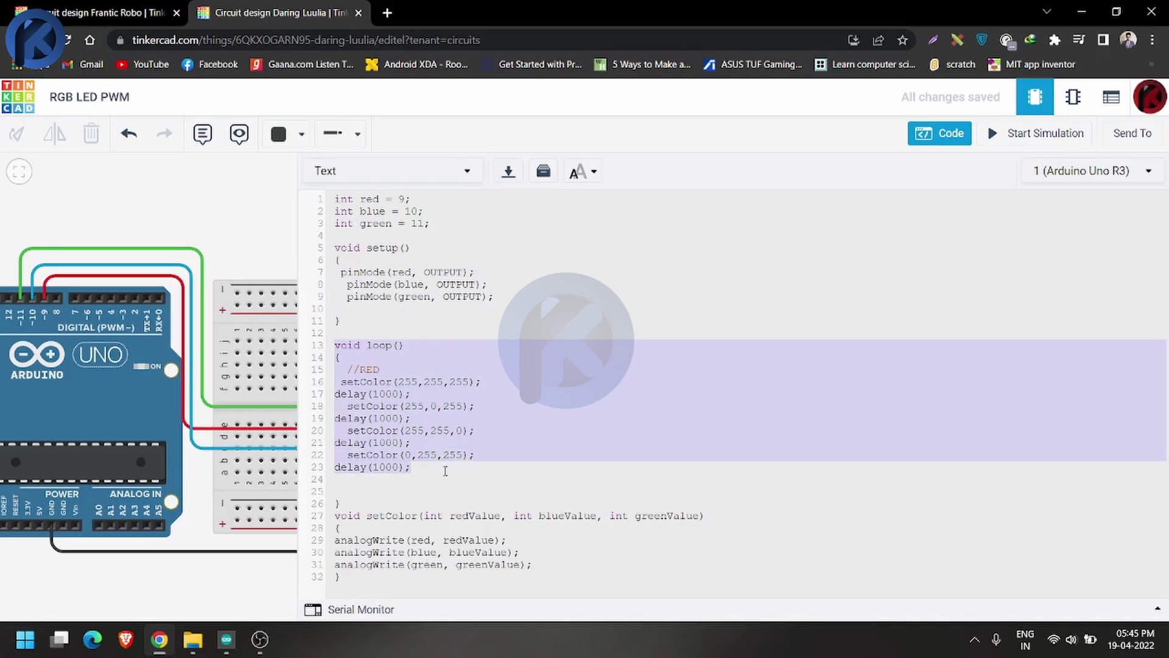
click(387, 372)
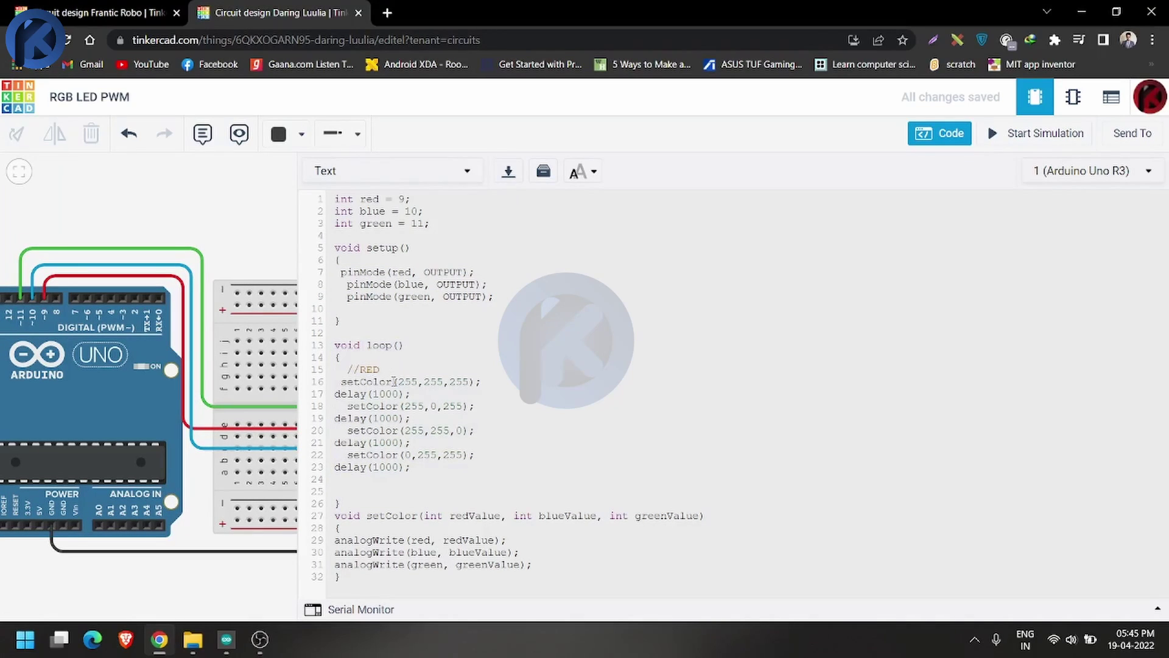
drag(386, 368, 346, 369)
key(BackSpace)
drag(341, 381, 397, 381)
drag(332, 393, 465, 406)
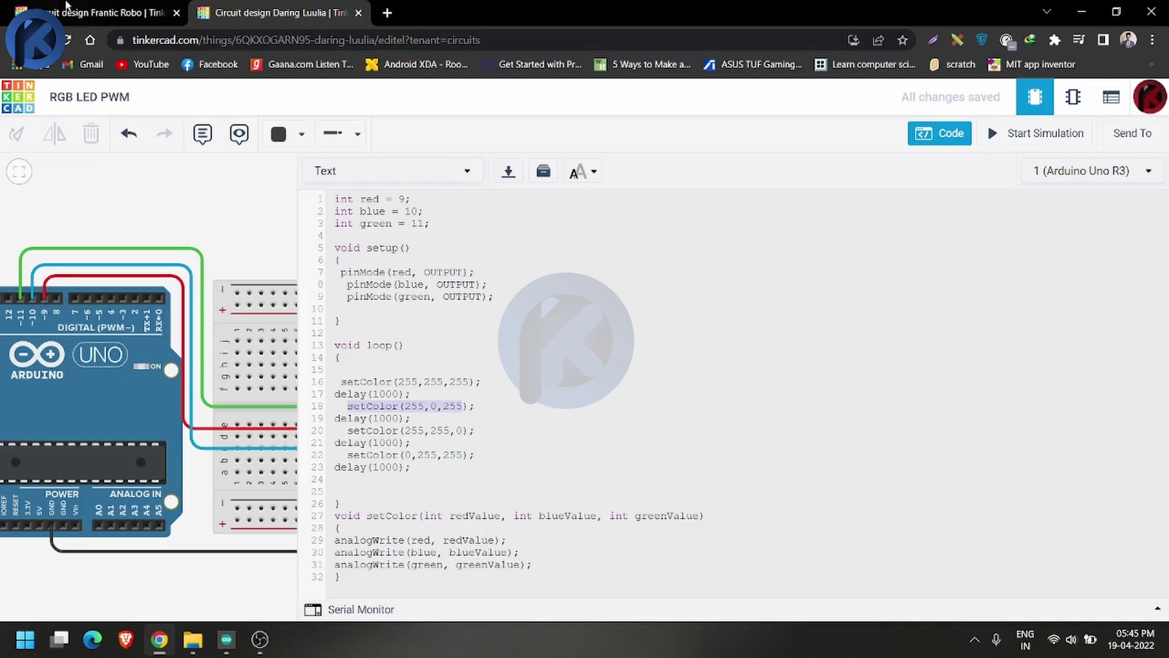
- Compare the Frantic Robo design's YELLOW, SKY BLUE and PINK digitalWrite blocks
click(98, 12)
click(938, 133)
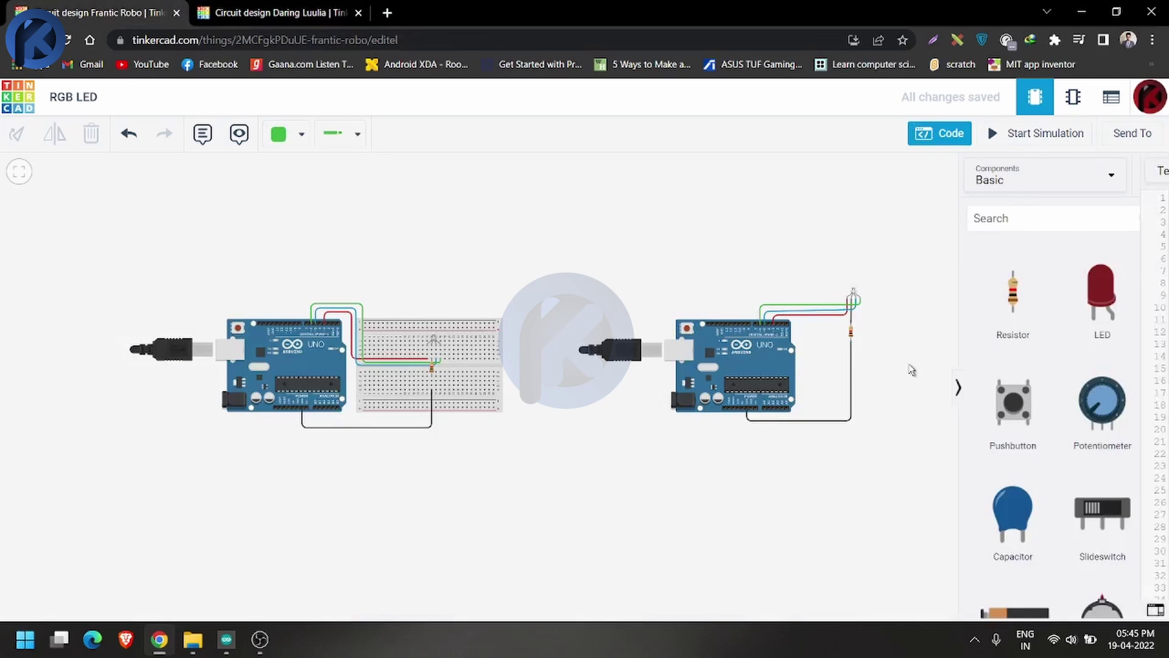
scroll(816, 437, down, 3)
scroll(838, 458, down, 1)
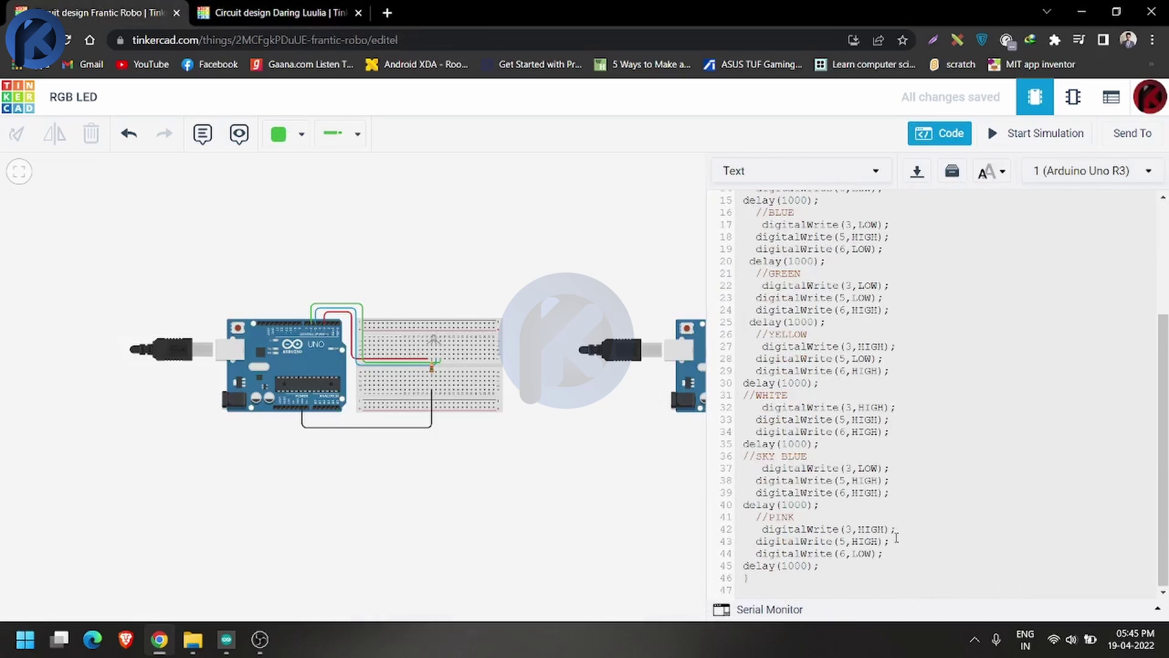
drag(883, 552, 749, 468)
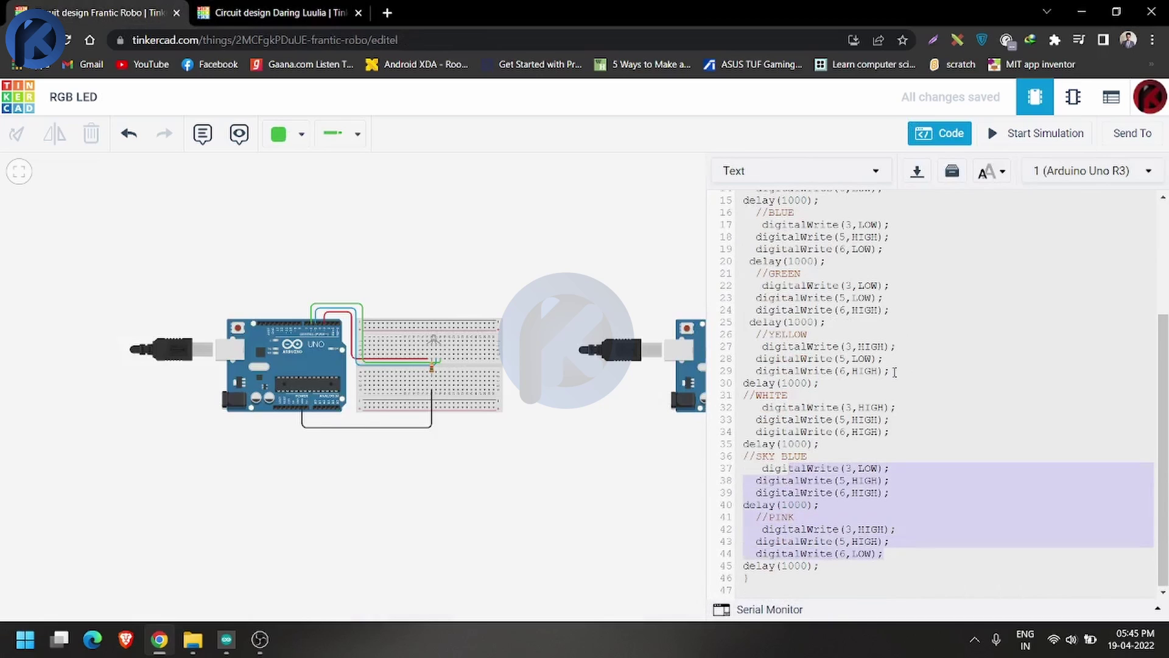
drag(890, 371, 760, 345)
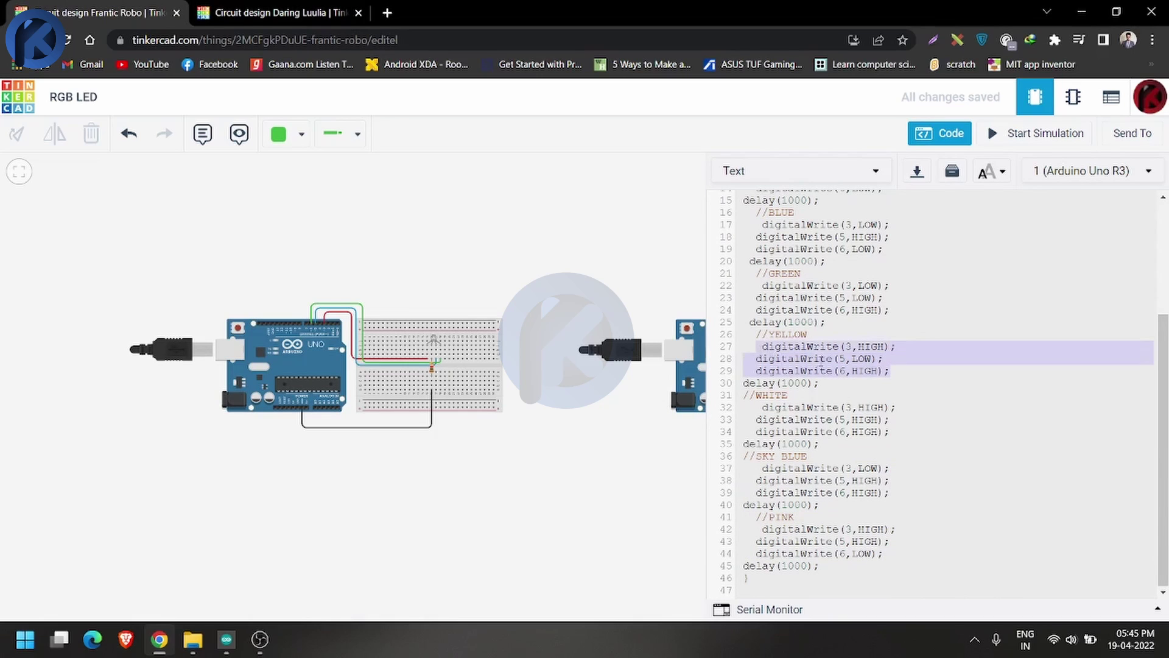
- Return to the RGB LED PWM design, note line 18's values, and close its code
key(ctrl+Tab)
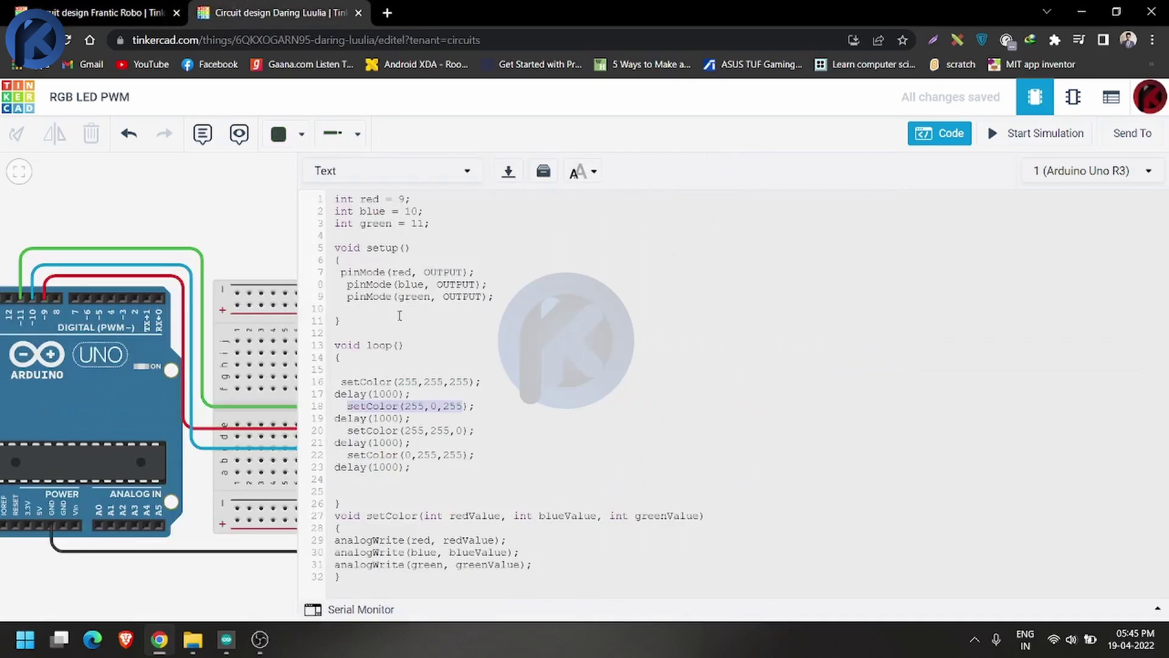
drag(462, 405, 412, 405)
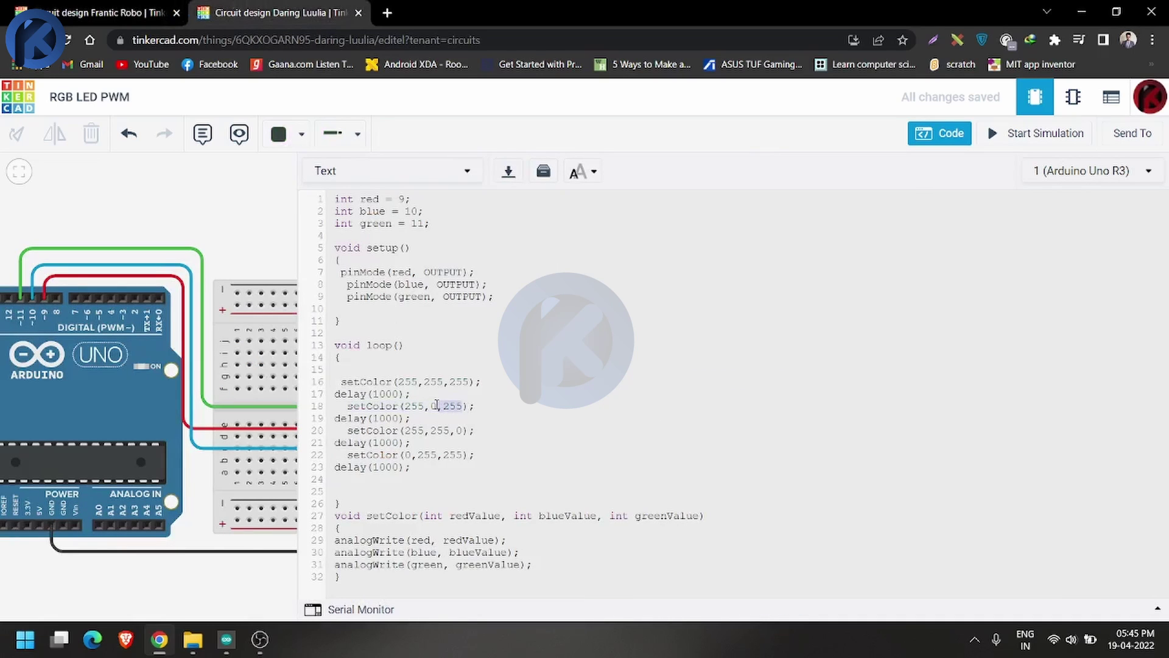
click(100, 12)
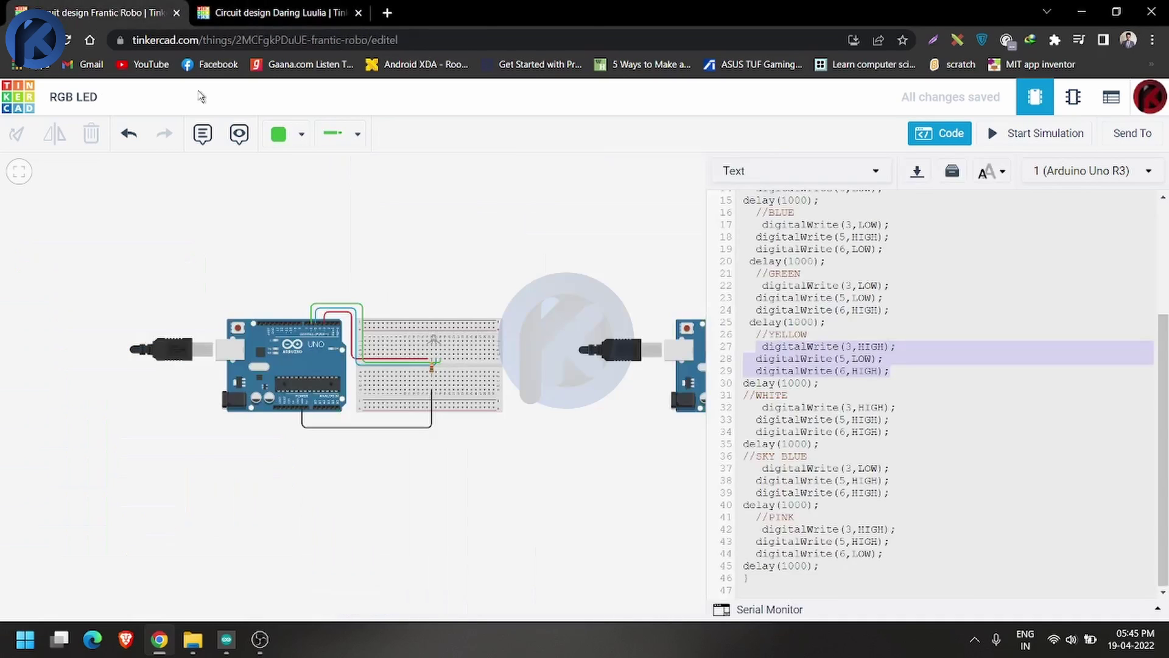
click(235, 12)
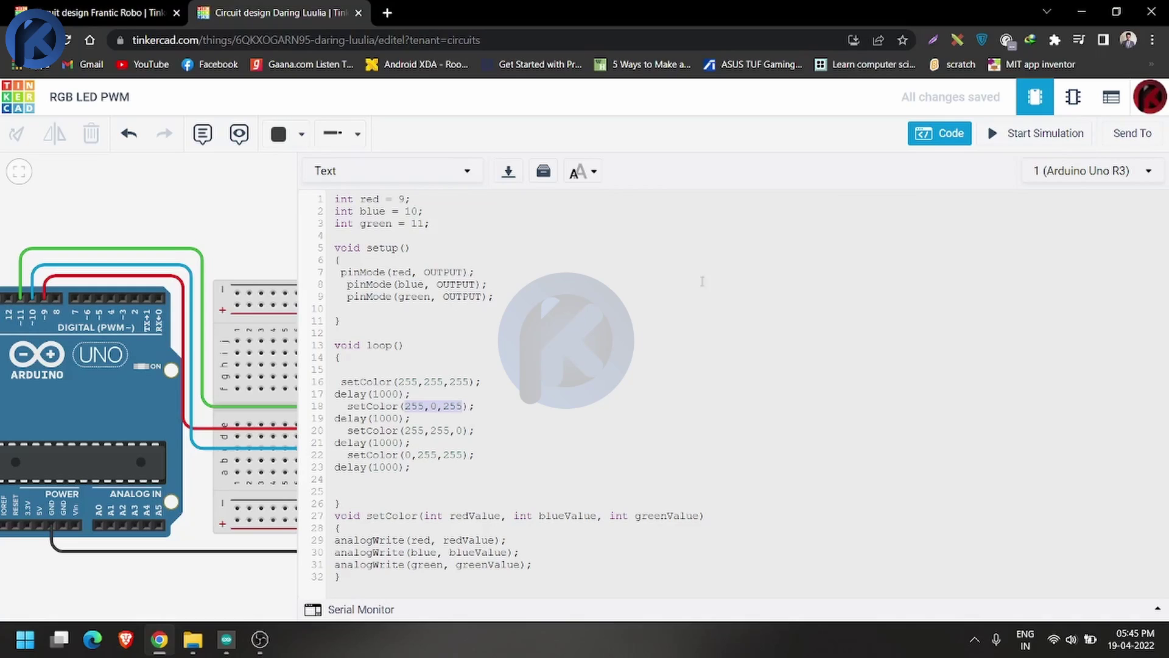
click(950, 134)
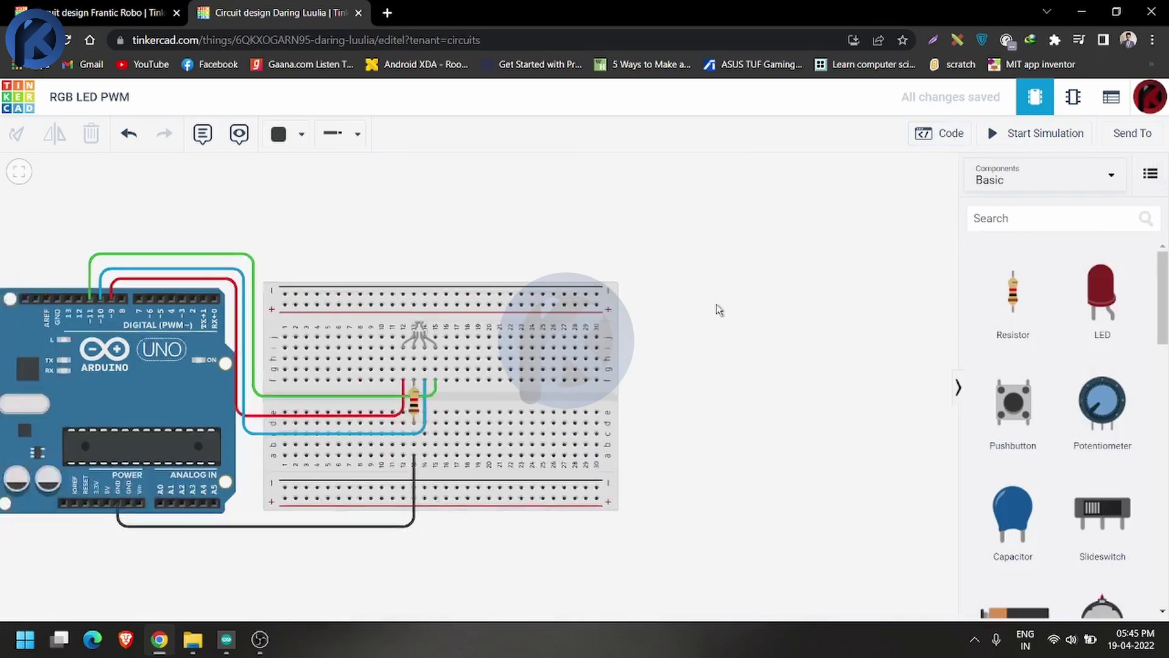
scroll(265, 314, up, 1)
scroll(263, 311, up, 2)
scroll(261, 305, up, 2)
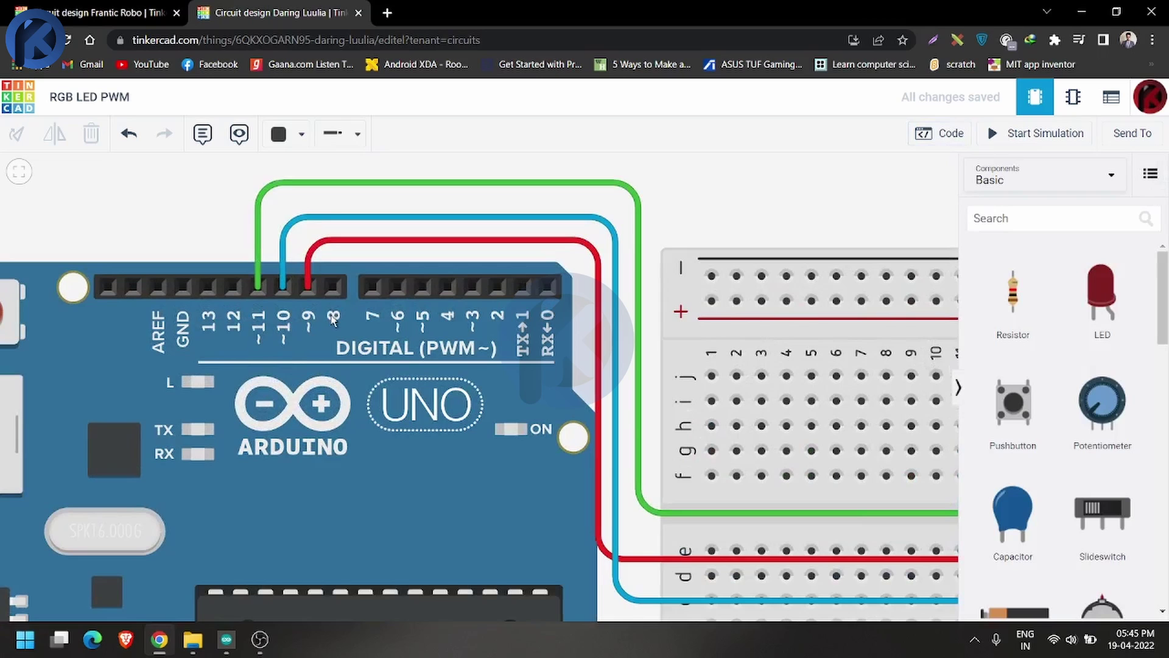
scroll(333, 321, down, 3)
scroll(288, 323, down, 2)
scroll(299, 327, down, 1)
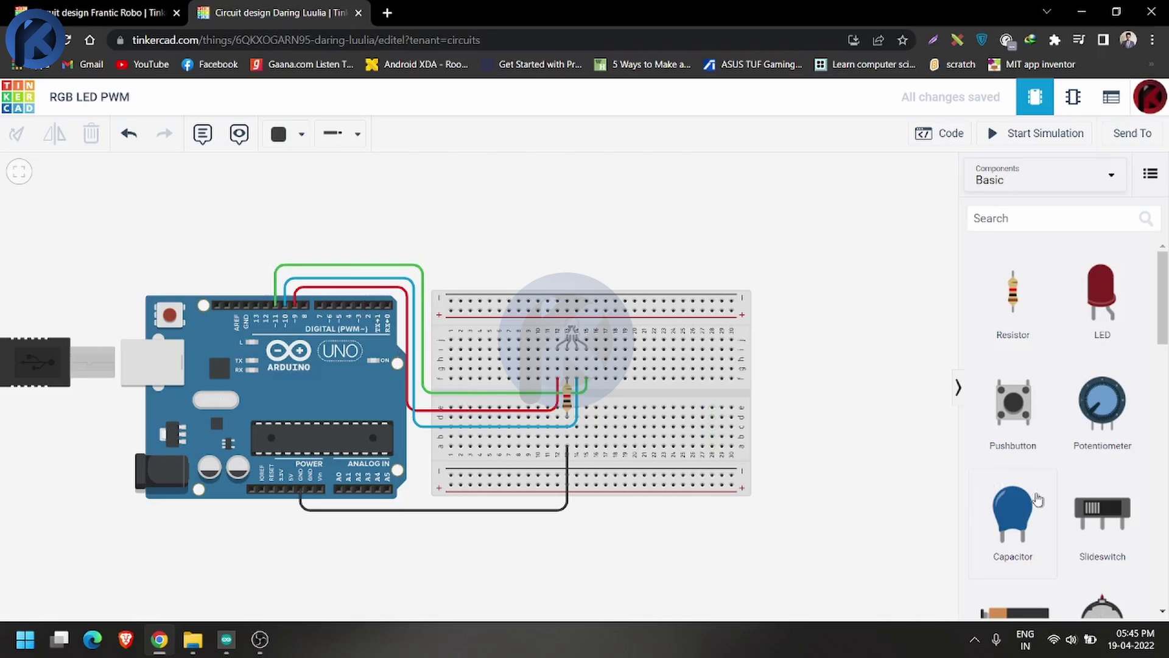
scroll(1099, 481, down, 5)
scroll(1096, 478, down, 4)
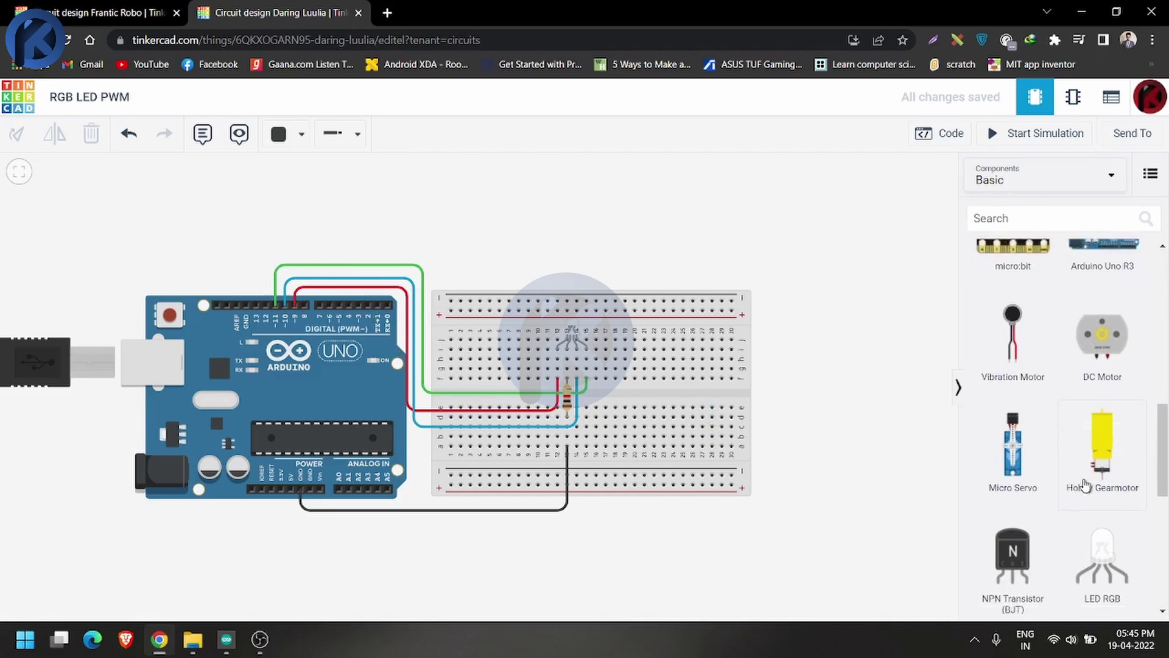
scroll(1096, 482, down, 5)
scroll(1090, 484, down, 2)
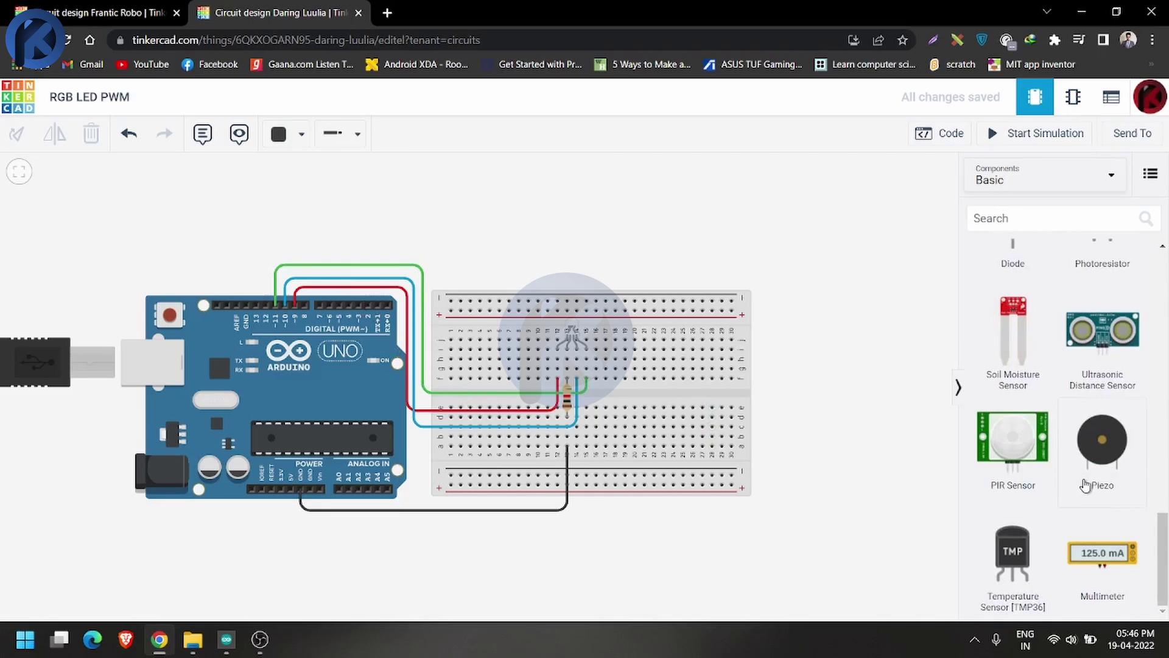
scroll(1084, 484, up, 5)
scroll(1084, 478, up, 4)
scroll(1084, 469, up, 1)
scroll(1084, 464, up, 2)
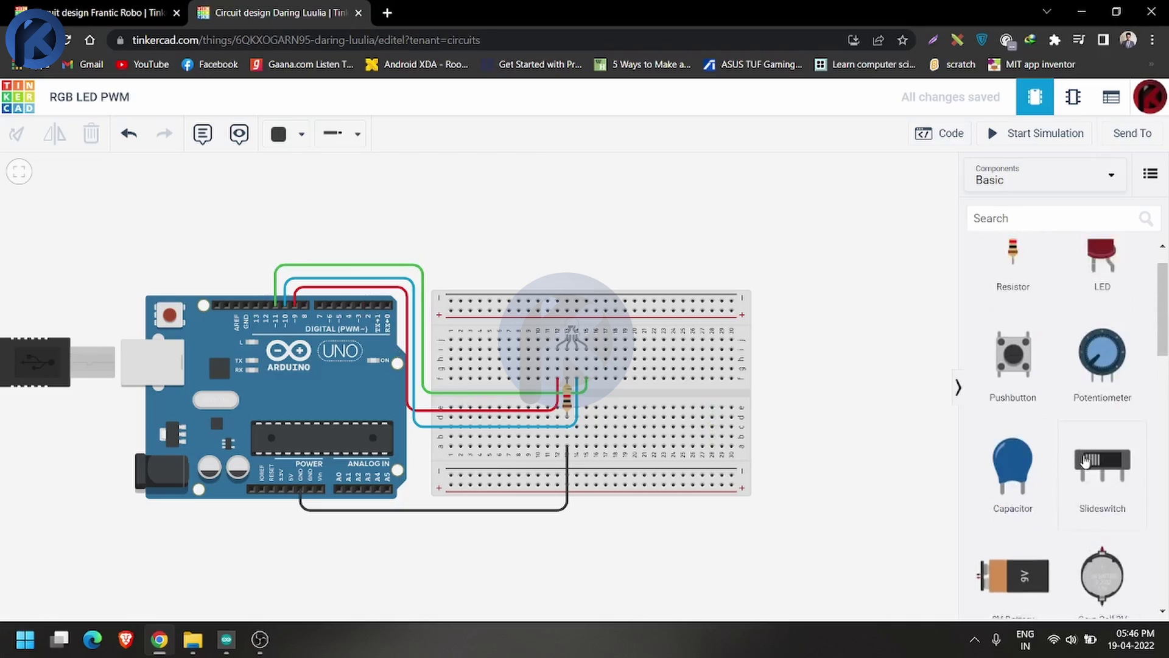
scroll(1084, 463, up, 1)
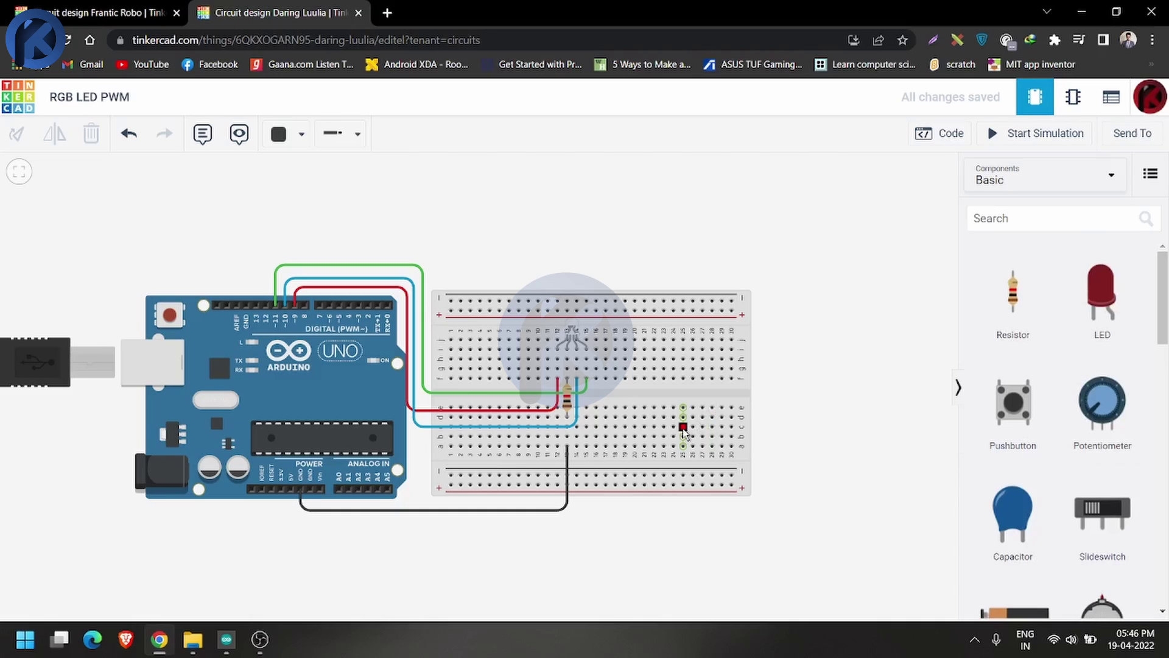
scroll(389, 396, up, 1)
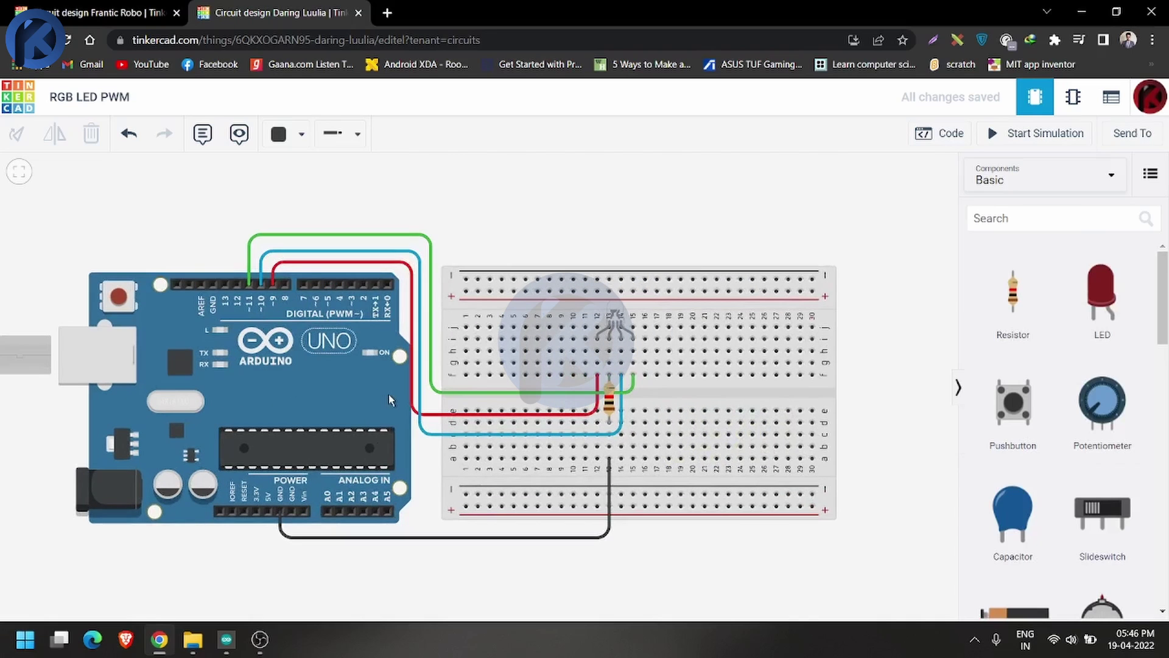
scroll(326, 381, down, 2)
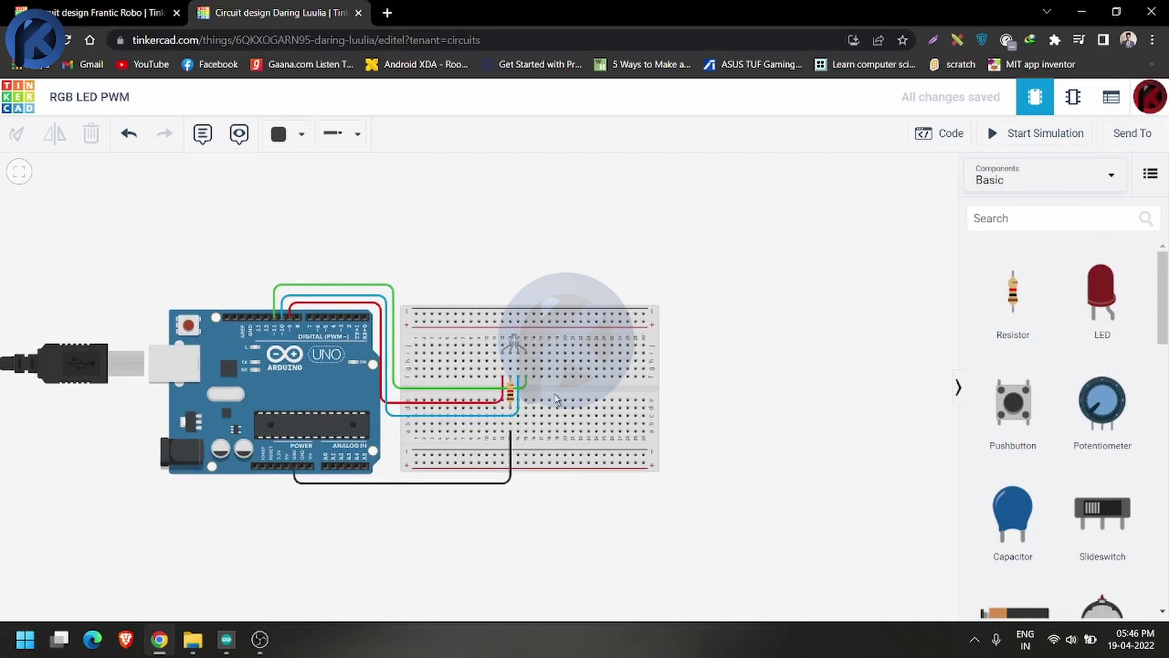
scroll(556, 399, up, 1)
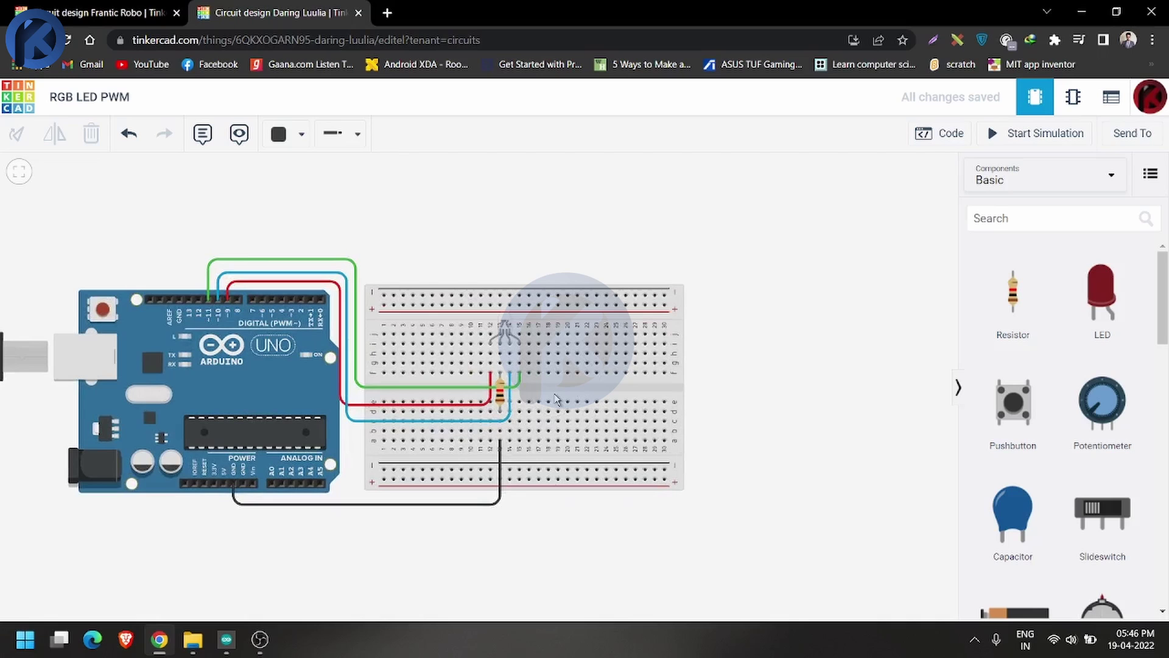
scroll(184, 309, up, 4)
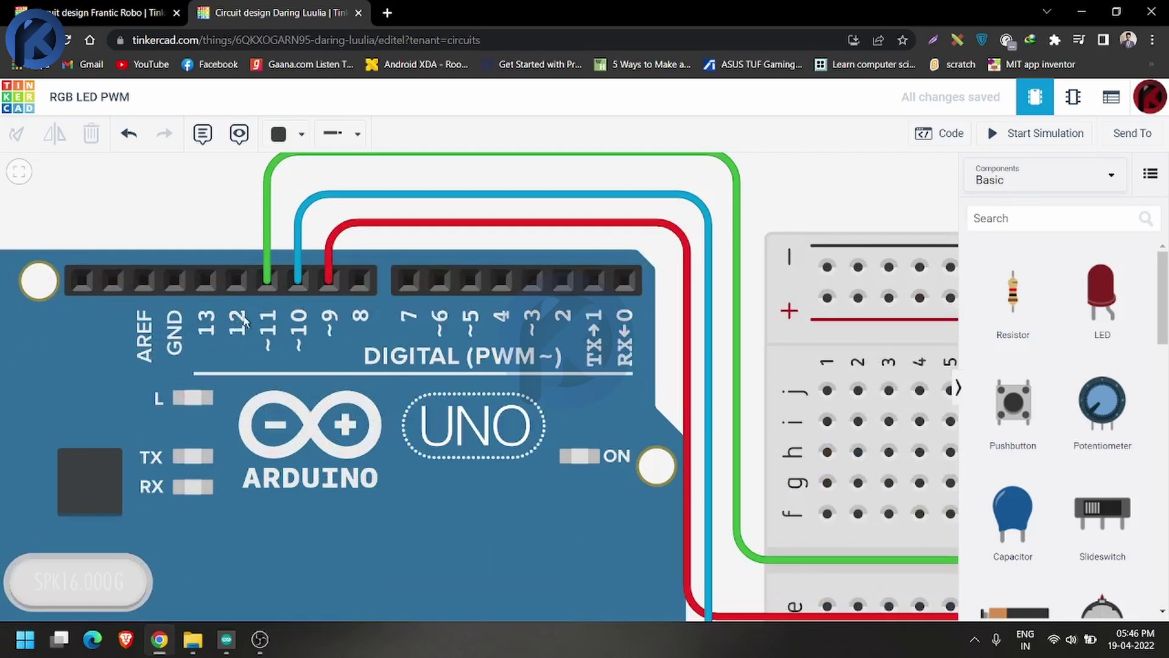
scroll(268, 335, up, 2)
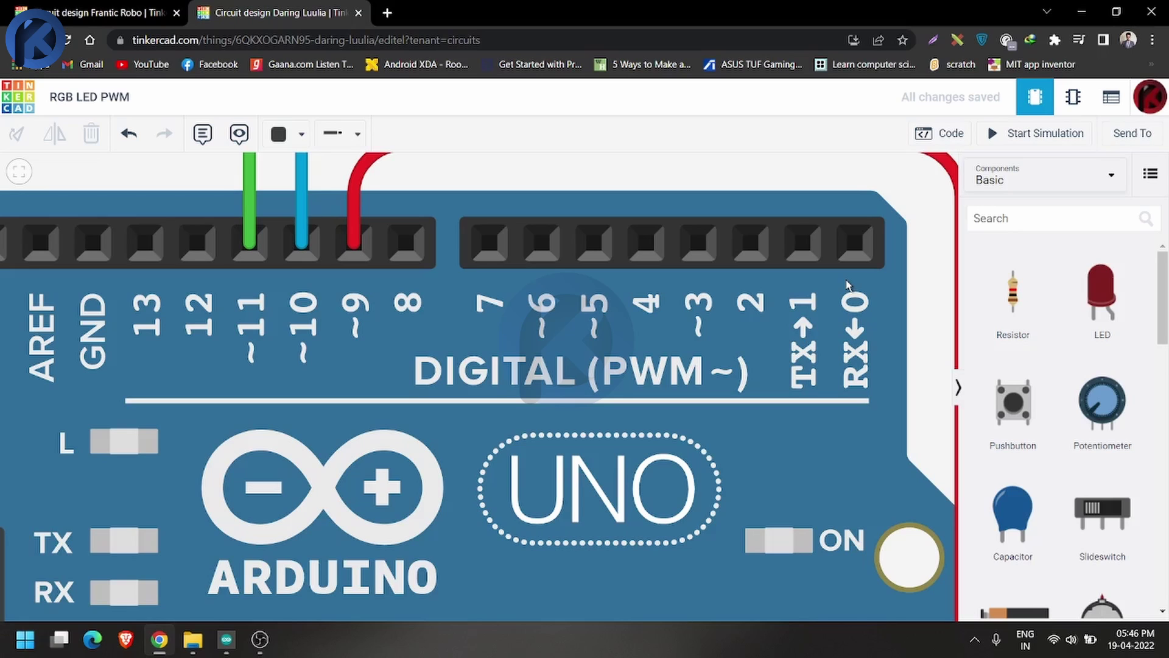
scroll(207, 329, down, 2)
scroll(233, 315, down, 2)
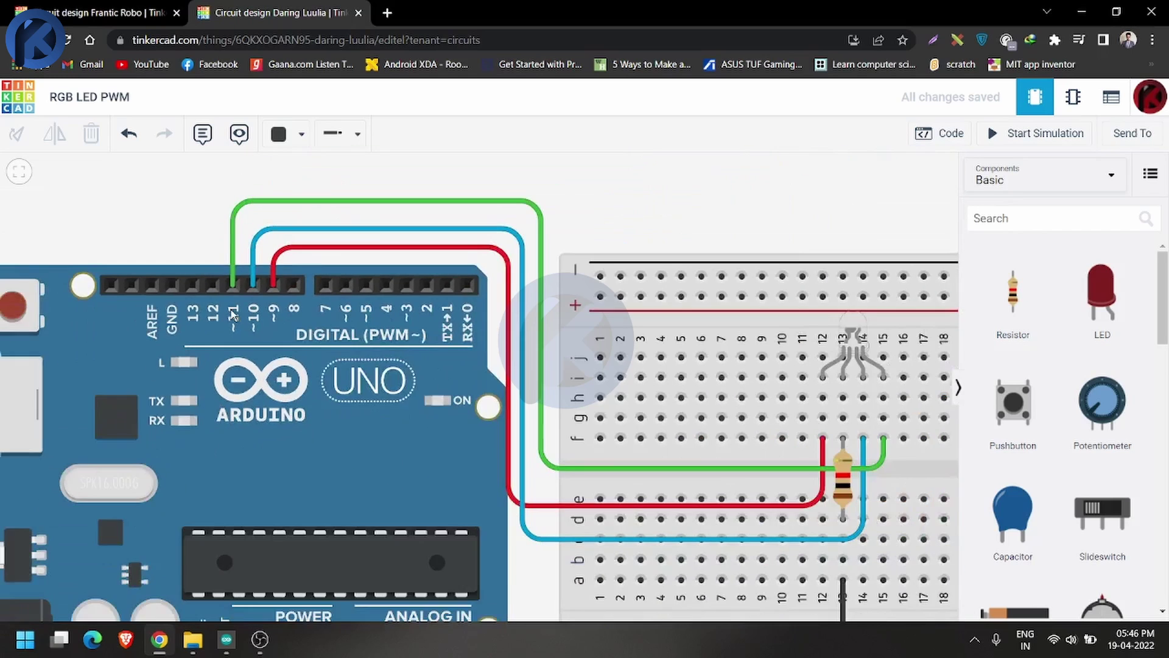
scroll(233, 315, down, 2)
- Show the PWM code and highlight the three 255 values in line 16's setColor call
click(941, 133)
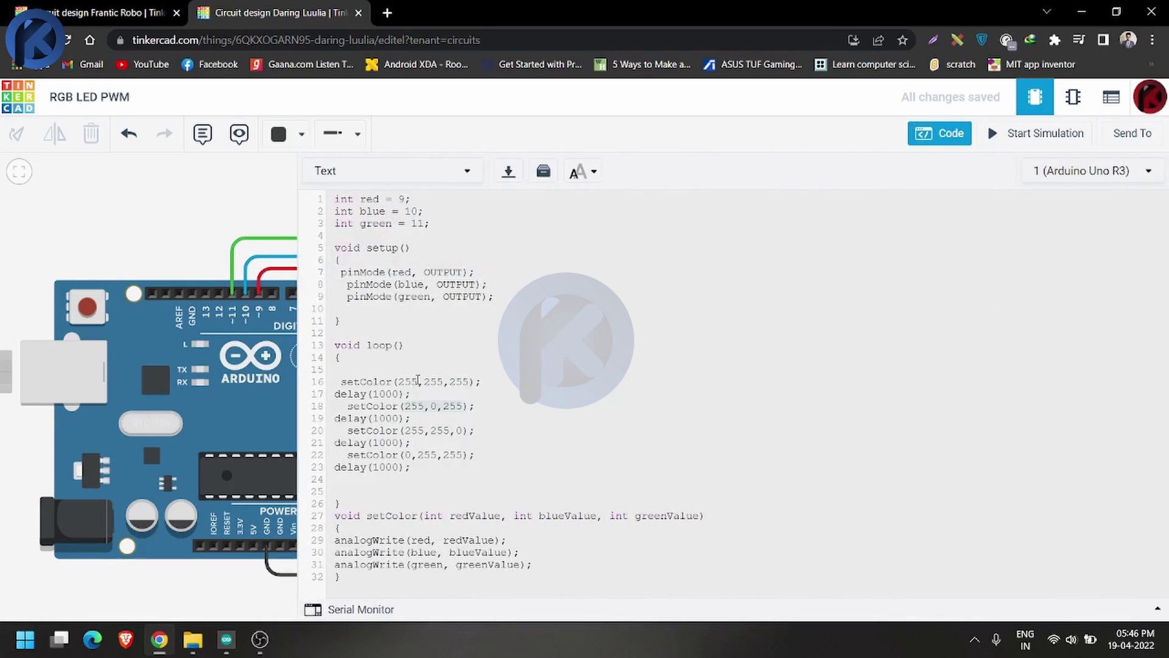
double_click(418, 381)
double_click(428, 382)
double_click(458, 381)
click(341, 369)
drag(341, 382, 392, 381)
- Highlight the void setColor definition, its redValue parameter, and analogWrite on line 29
drag(334, 515, 417, 515)
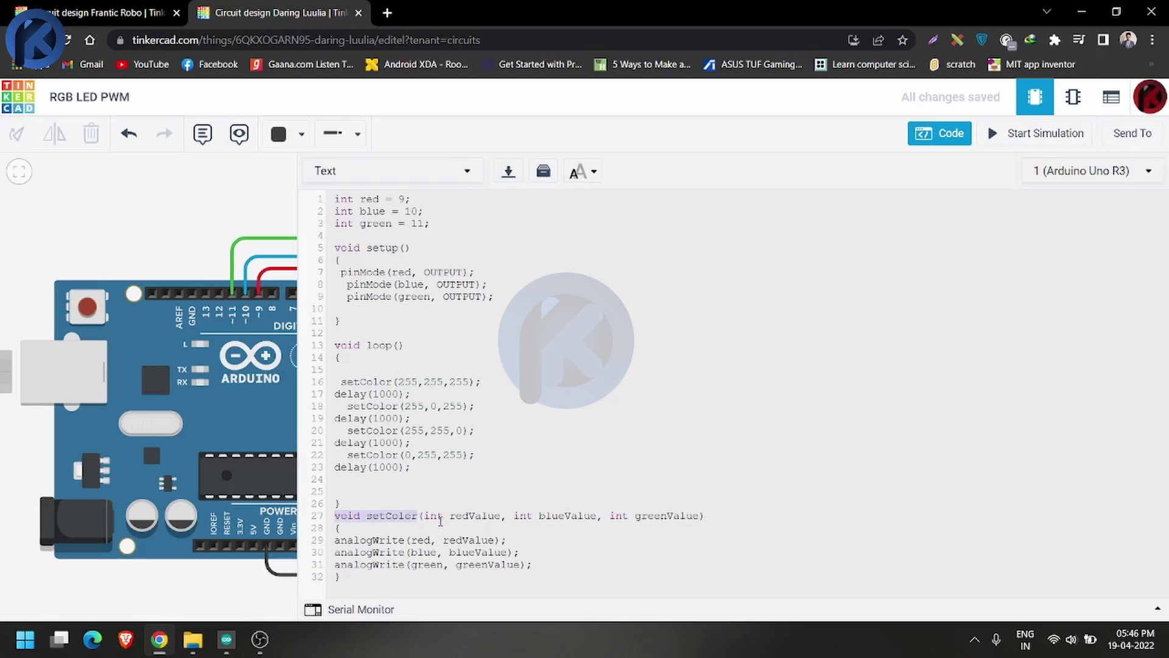
click(339, 502)
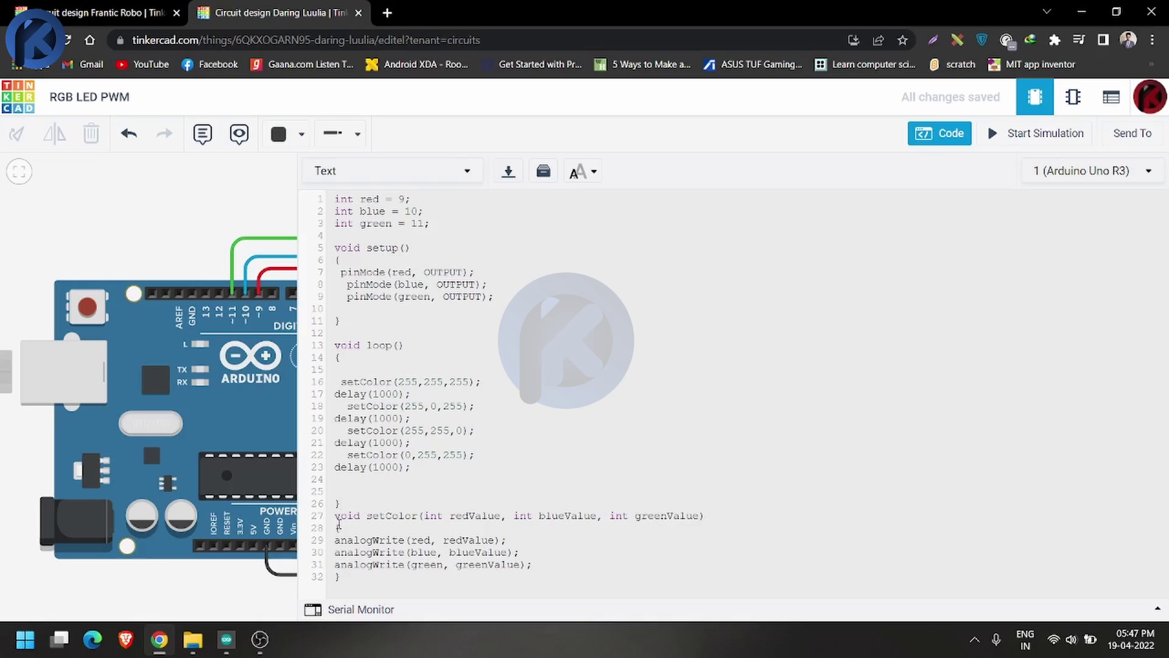
drag(334, 515, 419, 516)
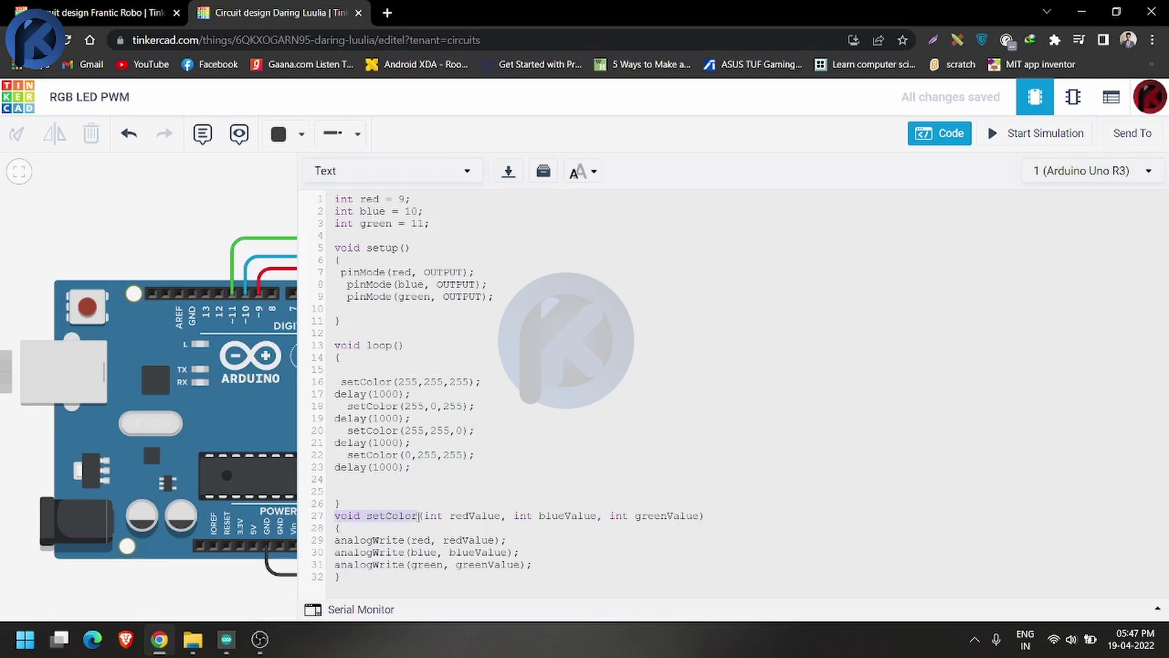
click(419, 540)
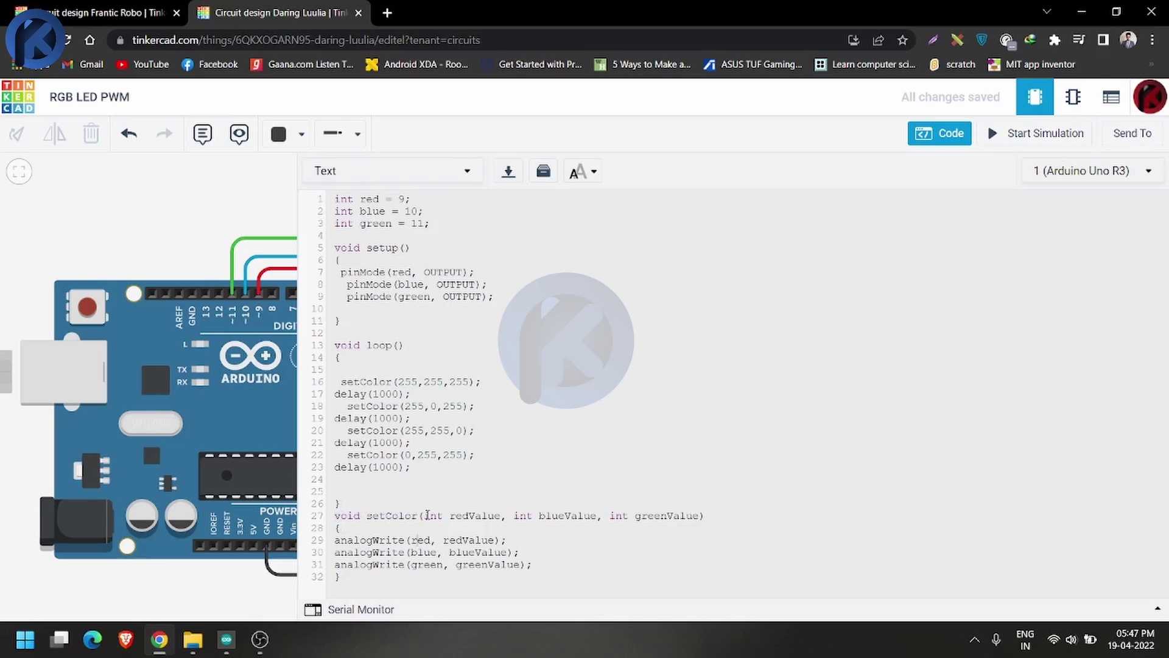
drag(424, 515, 701, 518)
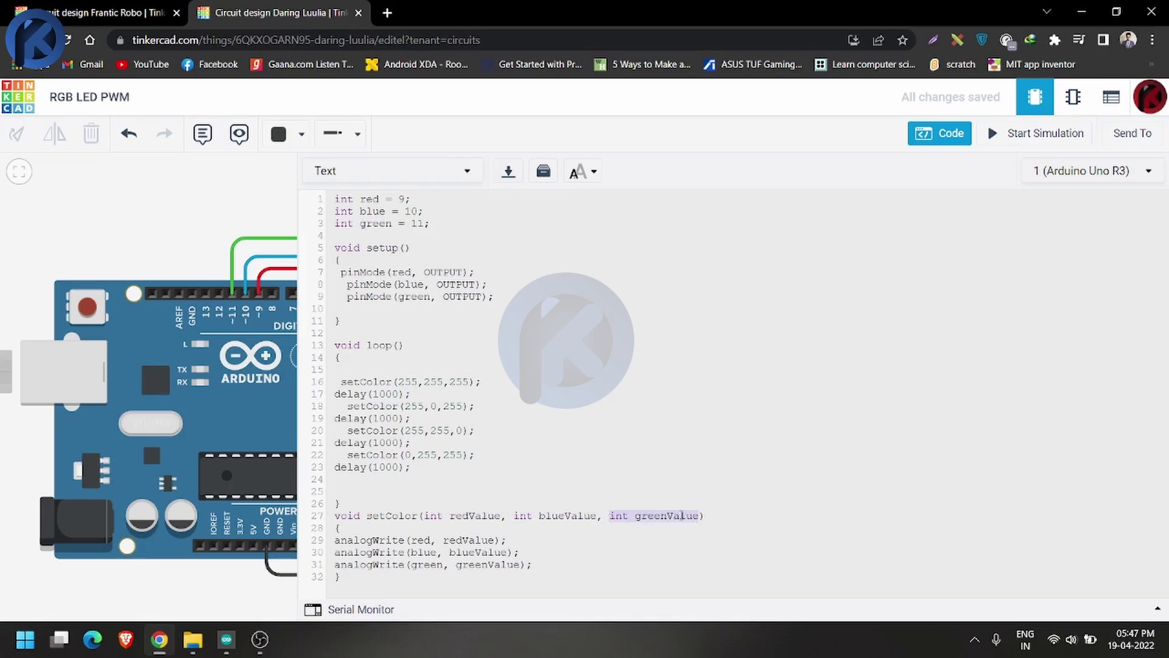
click(341, 529)
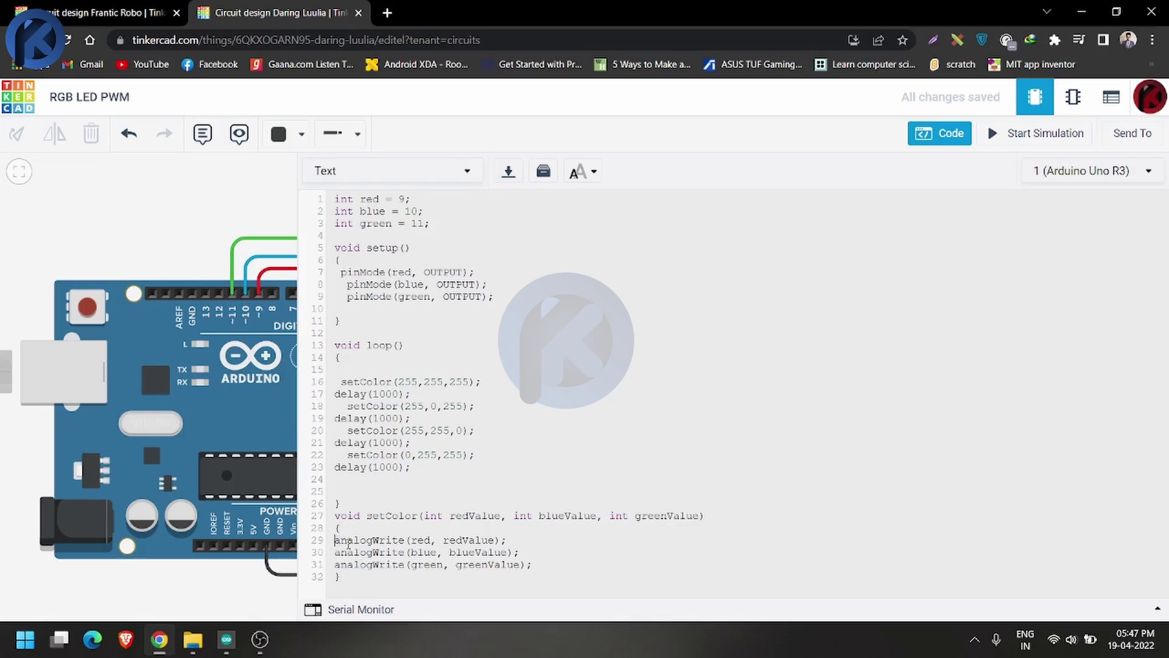
drag(335, 540, 406, 541)
key(ctrl+shift+Tab)
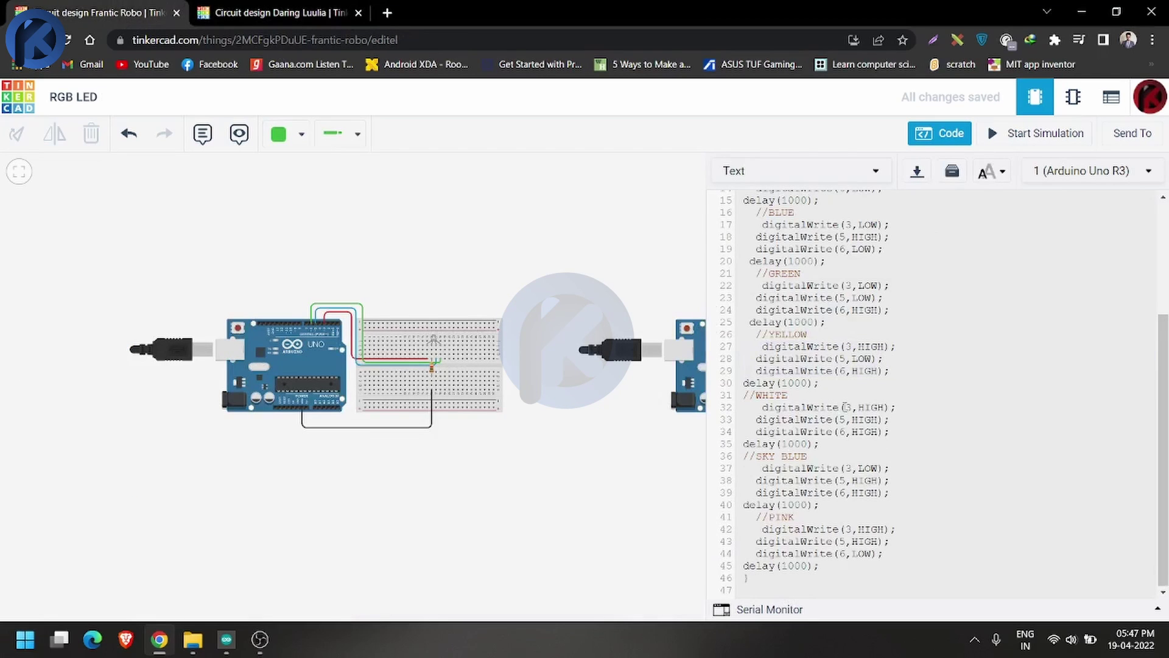
drag(841, 407, 763, 407)
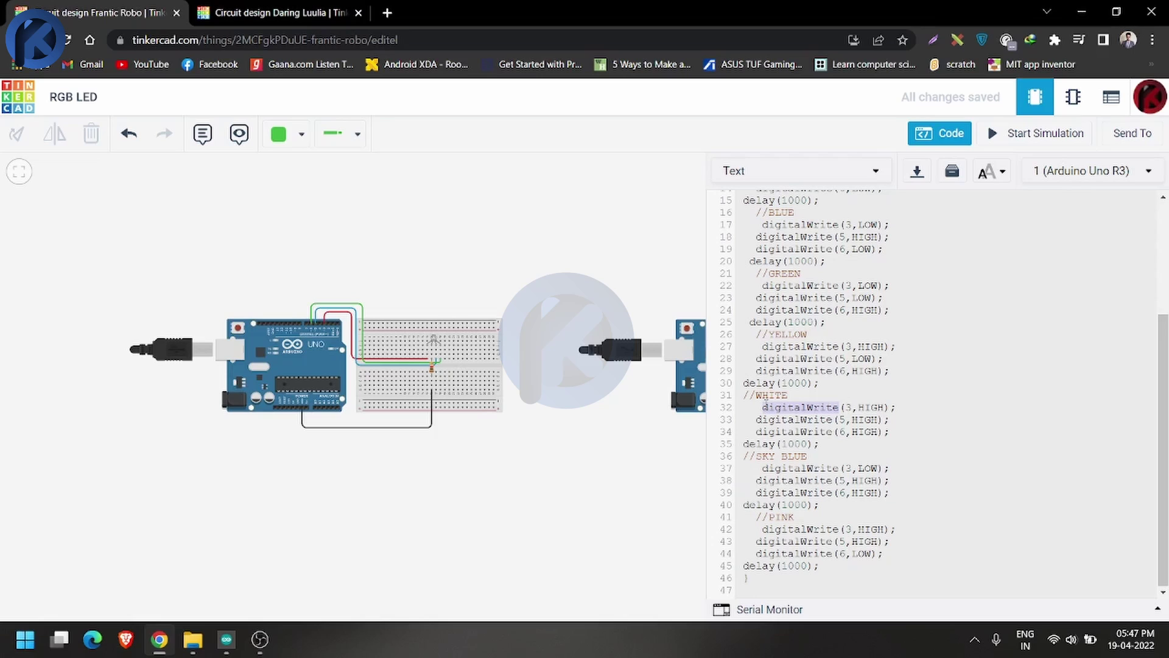
key(ctrl+Tab)
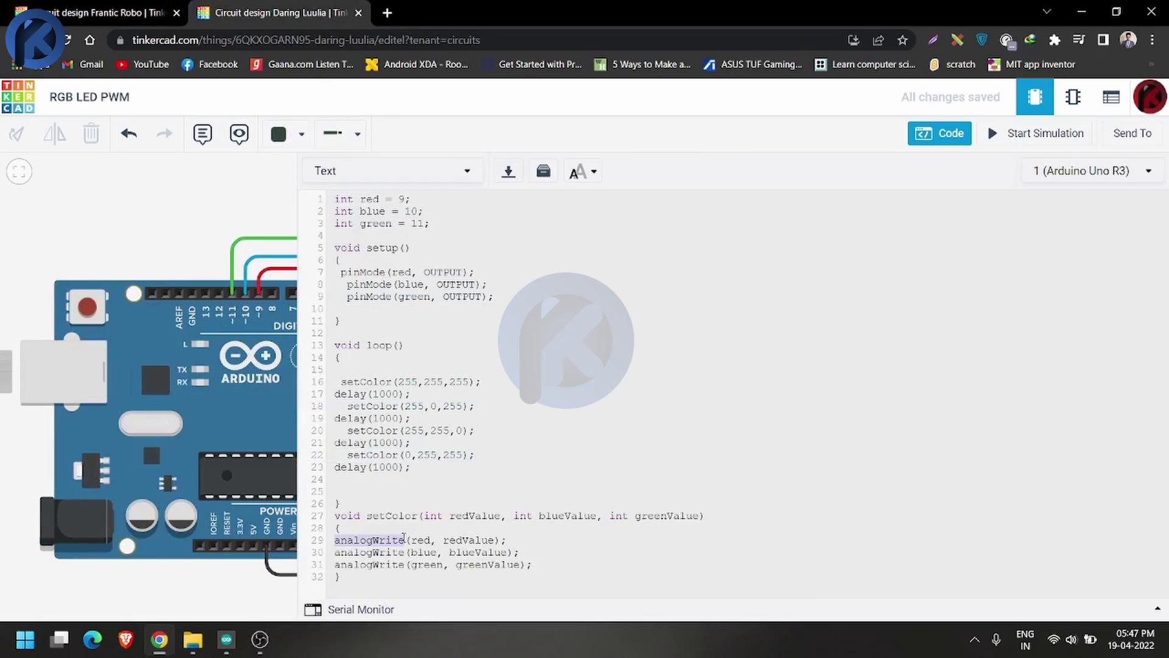
click(404, 540)
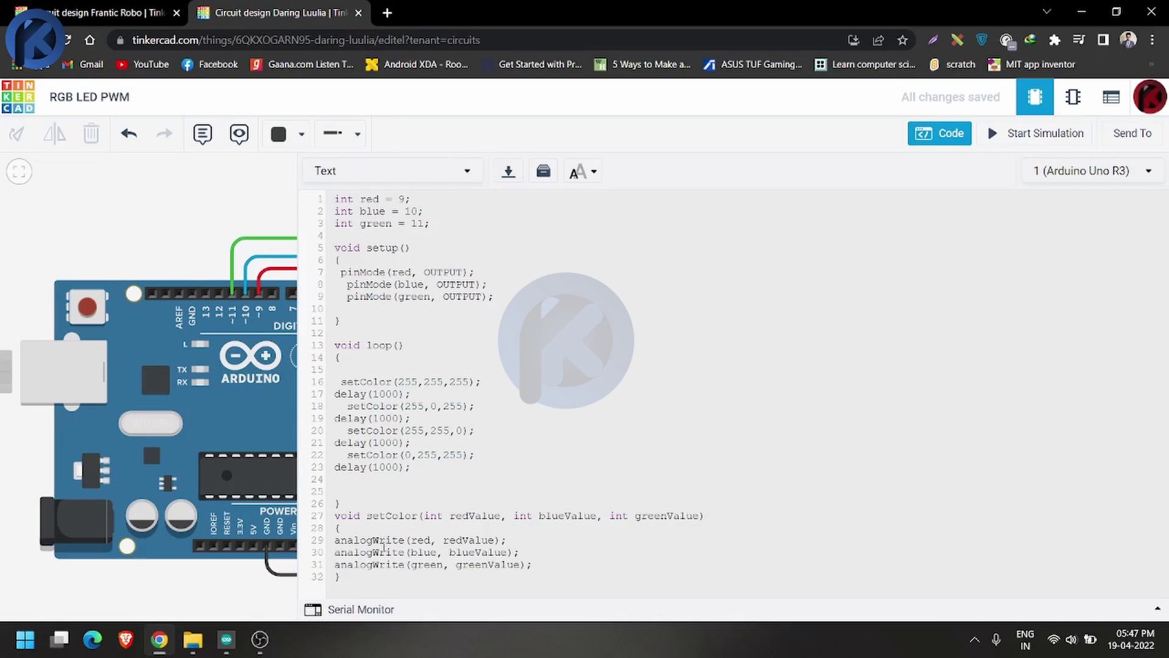
drag(410, 539, 433, 540)
drag(360, 199, 378, 200)
drag(442, 539, 493, 541)
drag(336, 553, 402, 554)
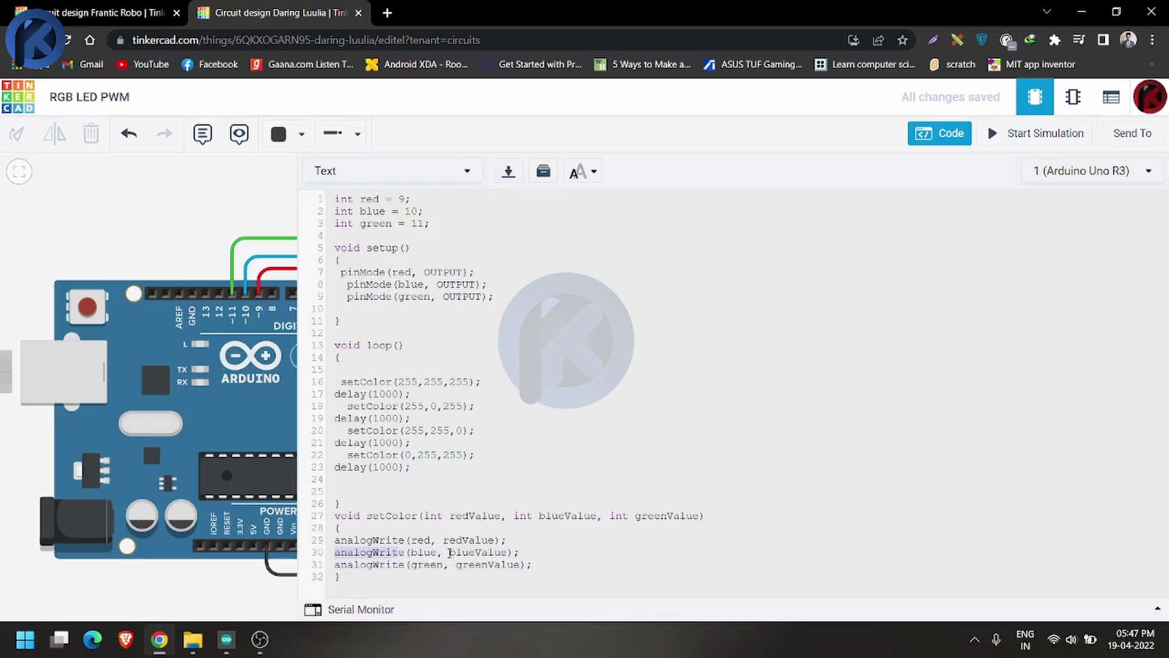
drag(450, 553, 508, 554)
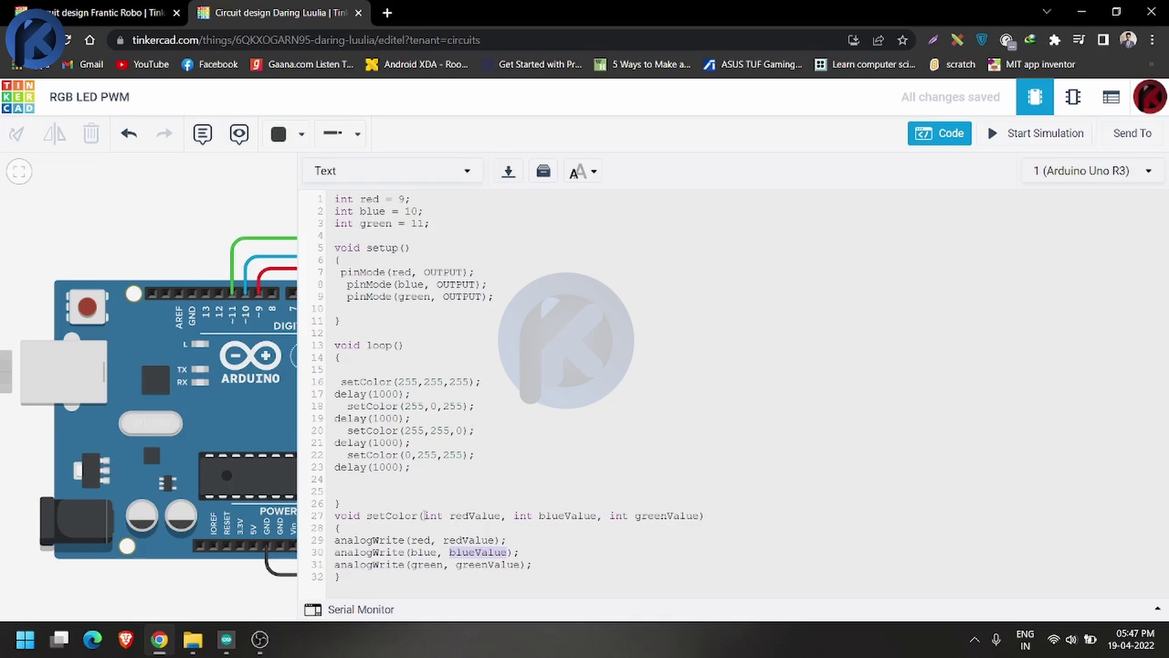
drag(425, 516, 710, 519)
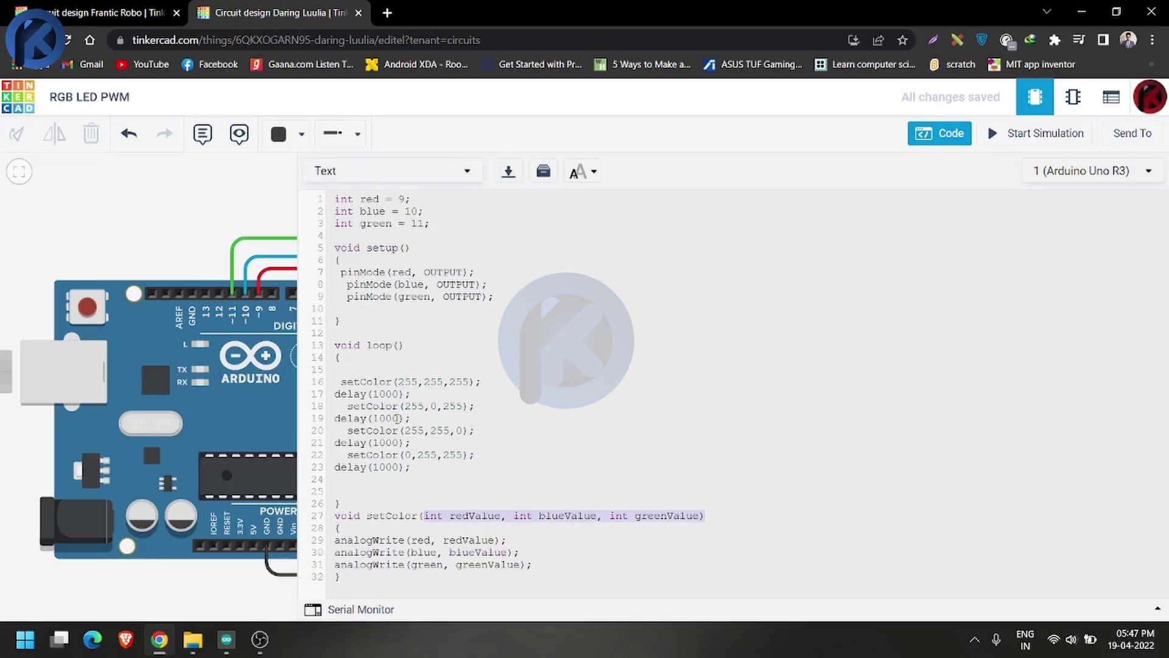
drag(401, 378, 475, 381)
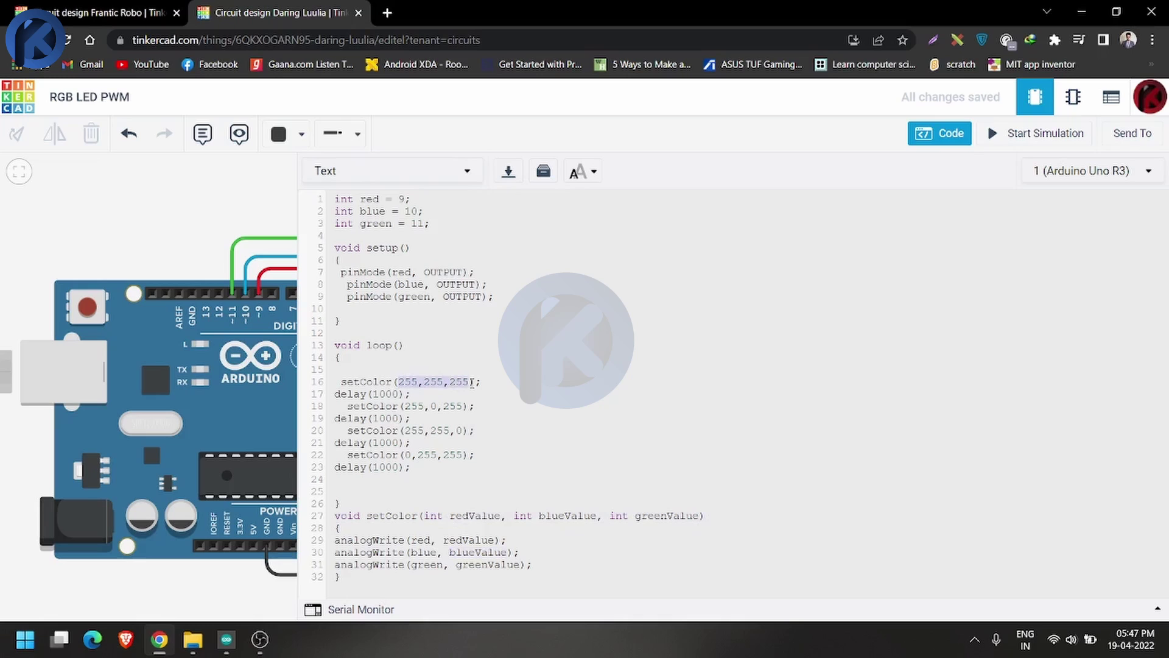
click(475, 430)
drag(345, 380, 392, 381)
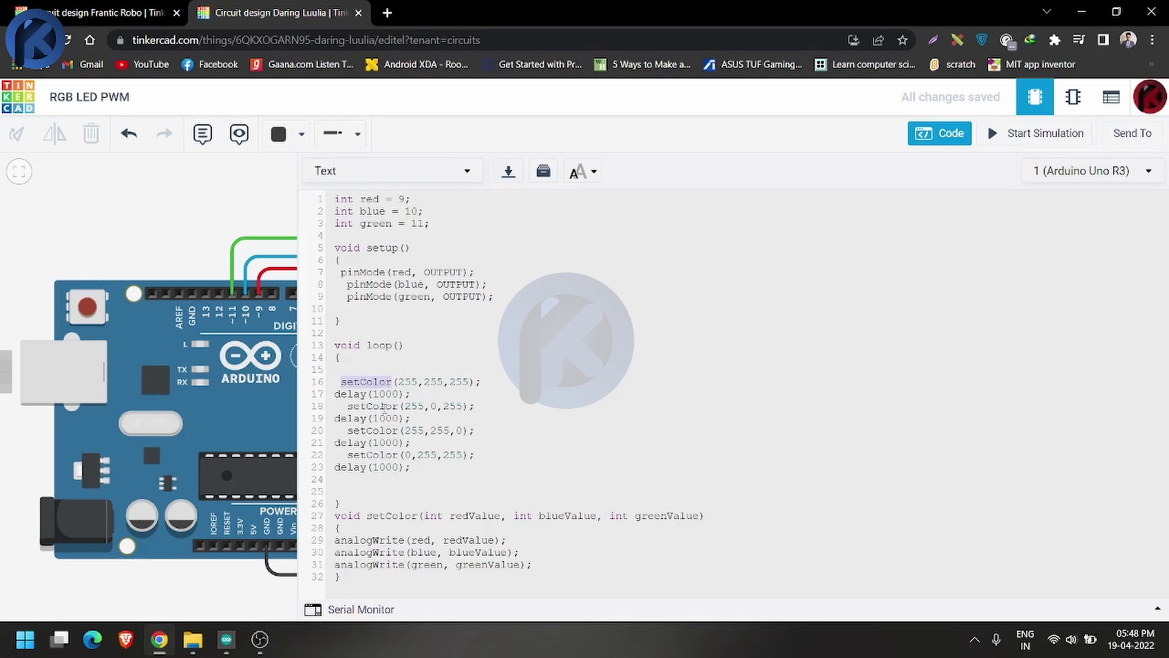
drag(366, 381, 469, 382)
key(ctrl+z)
click(409, 385)
double_click(434, 383)
double_click(459, 382)
click(413, 476)
drag(411, 467, 345, 451)
key(ctrl+c)
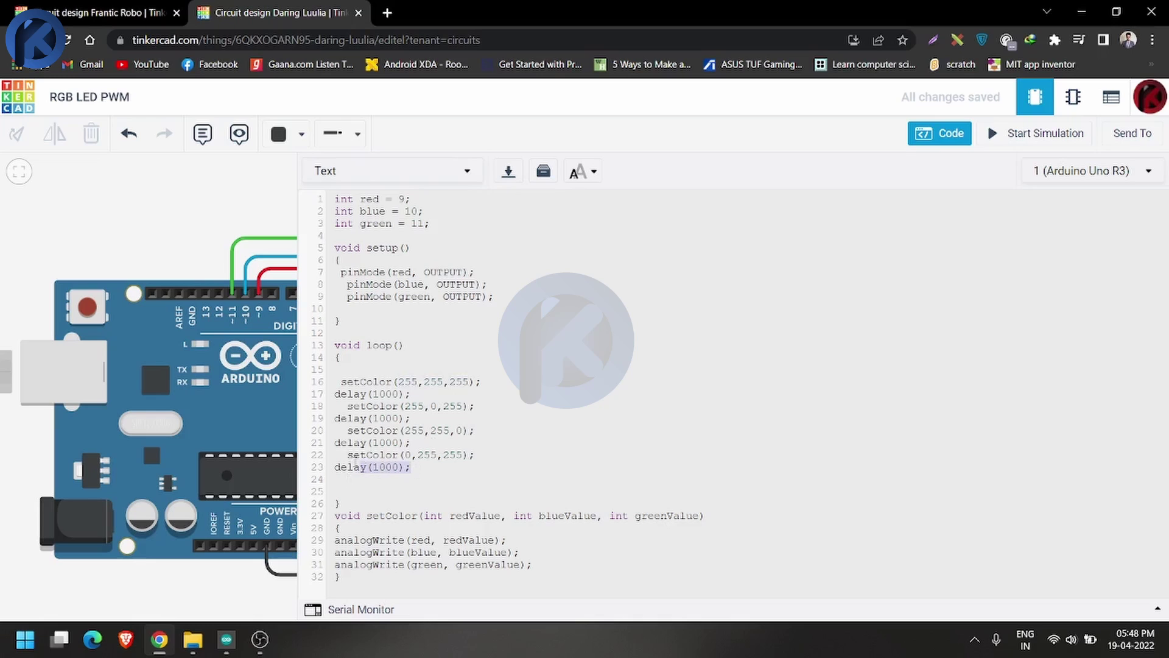
click(357, 482)
- Paste a copy of the last colour step at line 24 and change it to setColor(100,100,100)
key(ctrl+v)
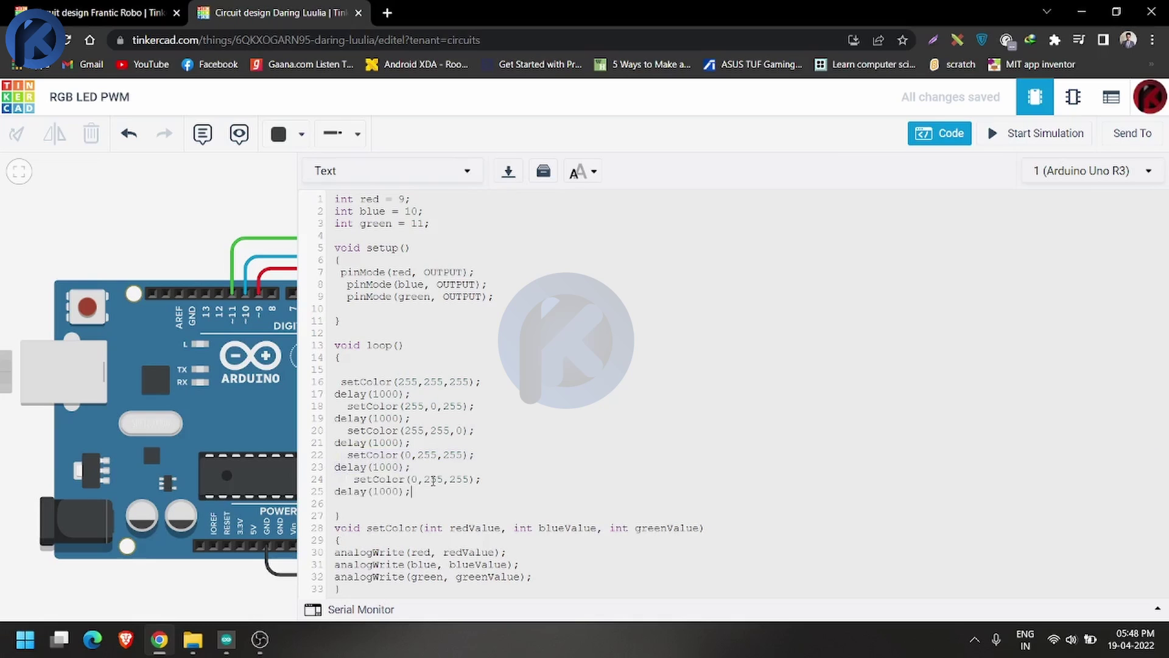
key(BackSpace)
text(100)
double_click(450, 480)
text(100)
double_click(475, 476)
text(100)
click(586, 452)
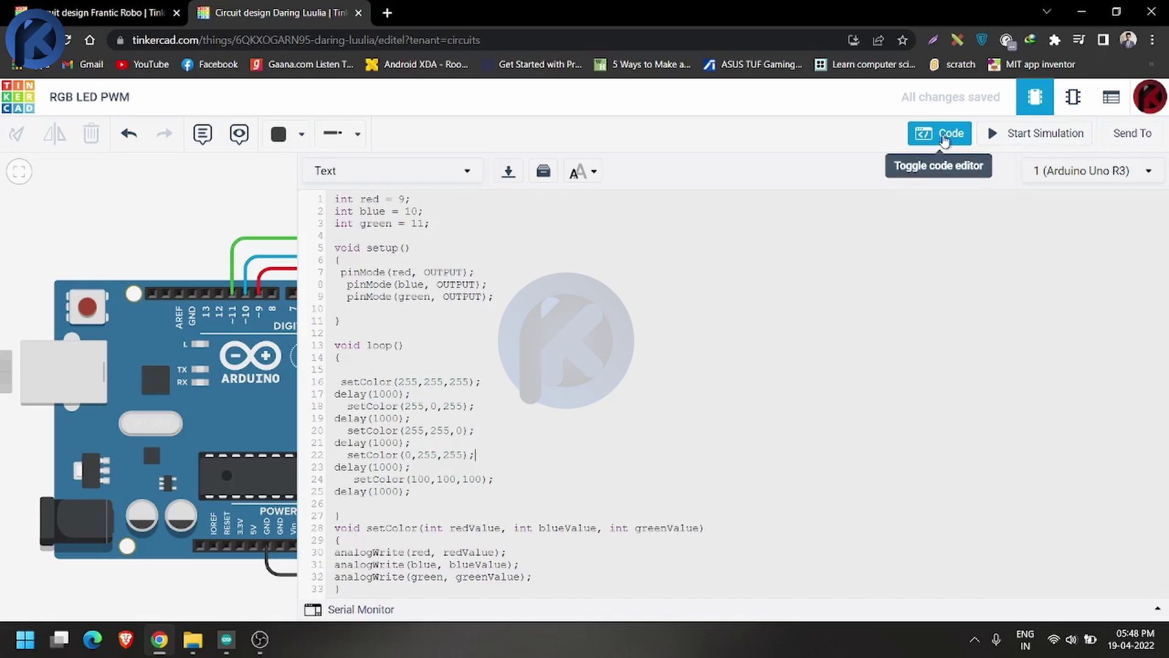
- Run the simulation and watch the LED cycle yellow, cyan, grey and pink, then reopen the sketch
click(944, 137)
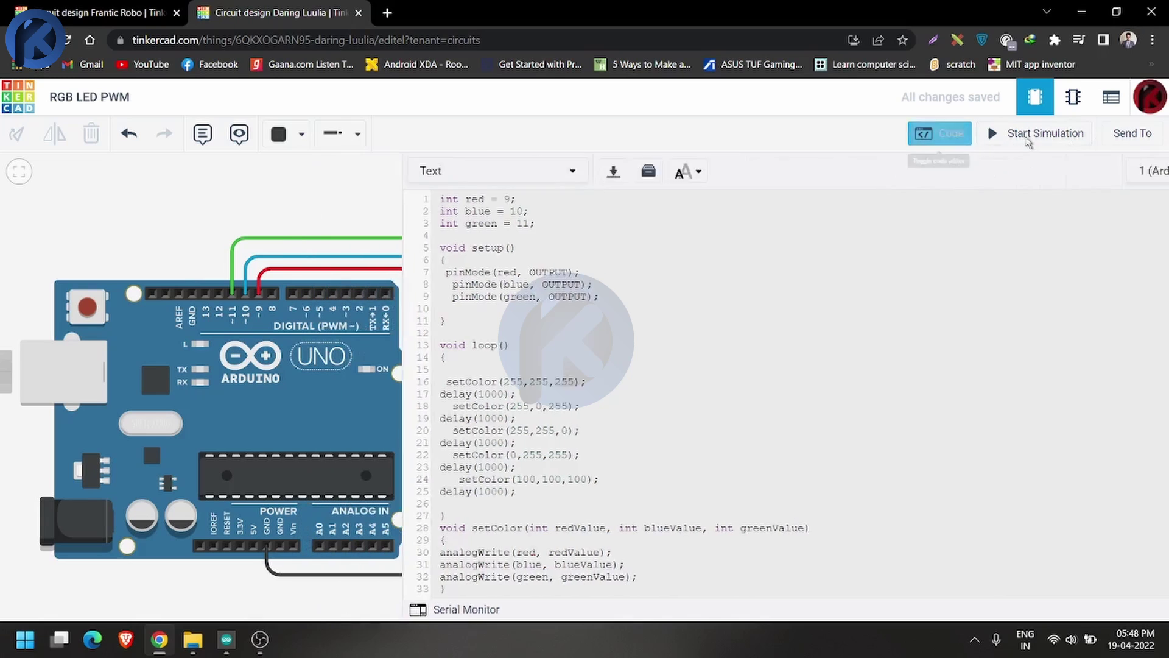
scroll(620, 350, up, 3)
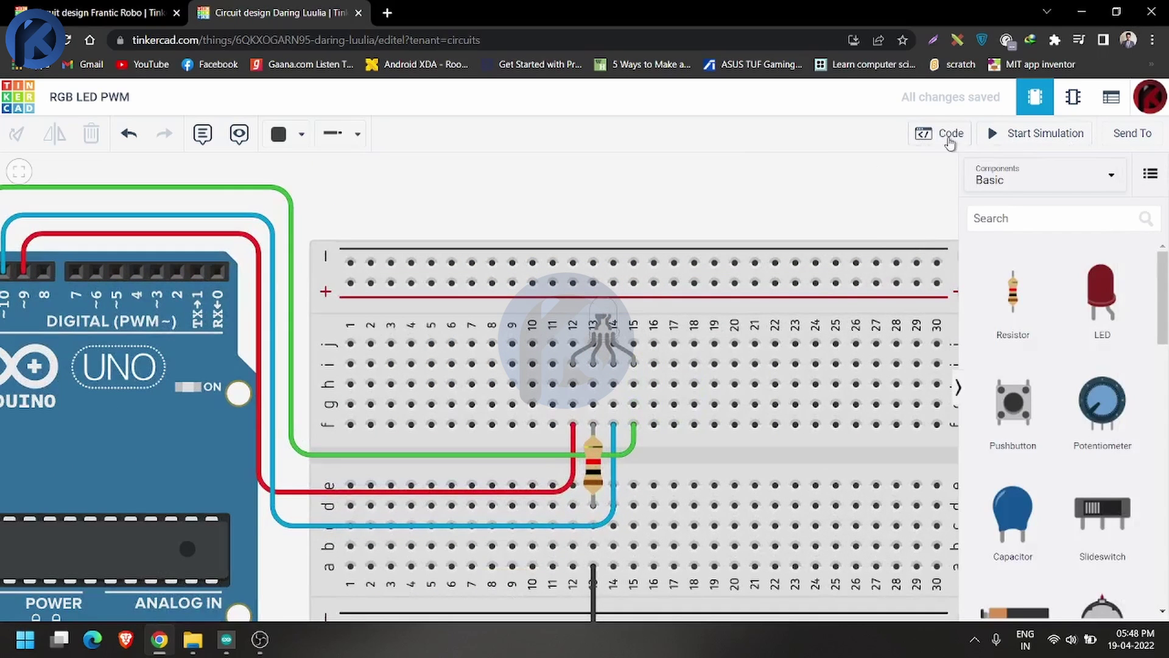
click(1003, 136)
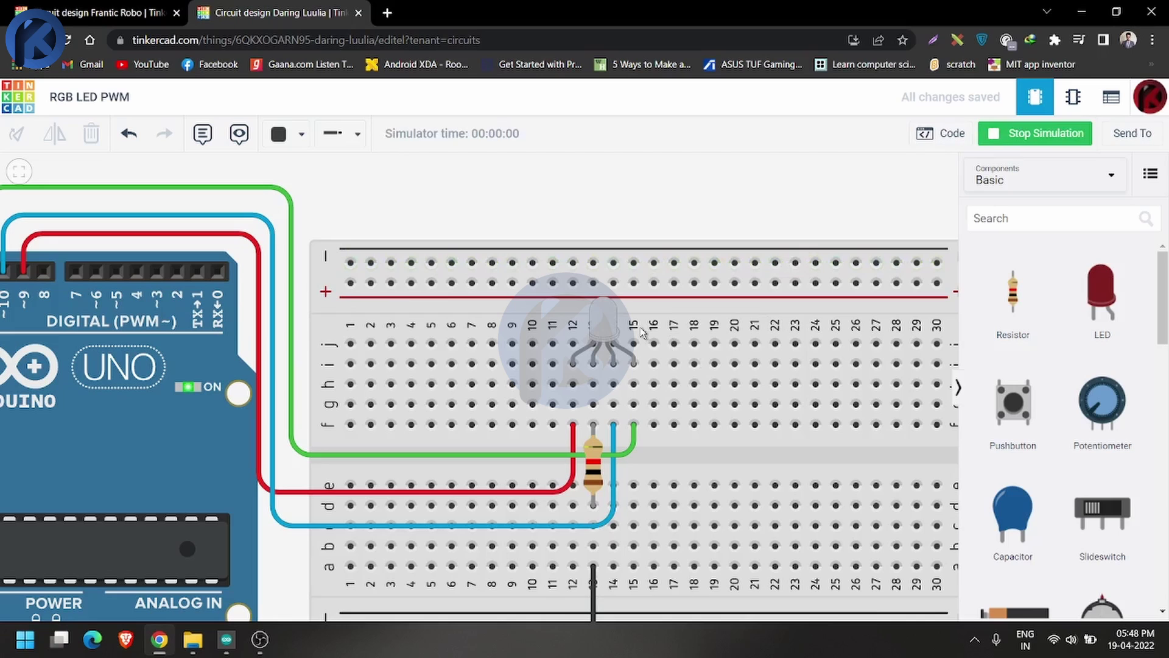
scroll(639, 331, up, 4)
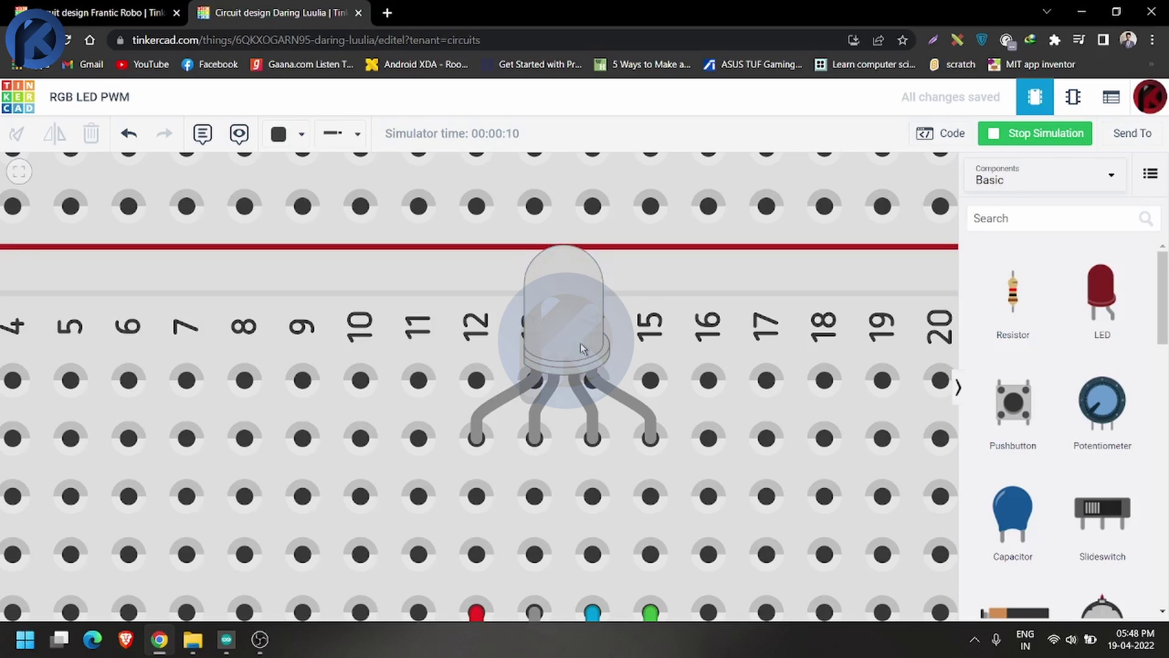
scroll(569, 322, down, 5)
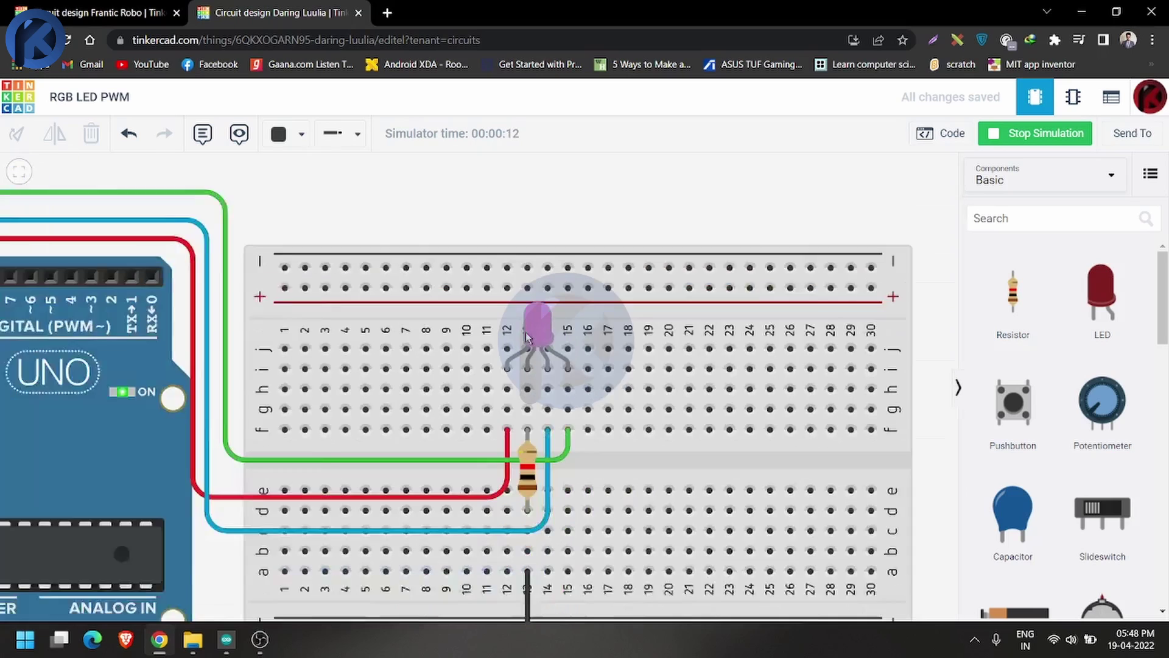
click(940, 132)
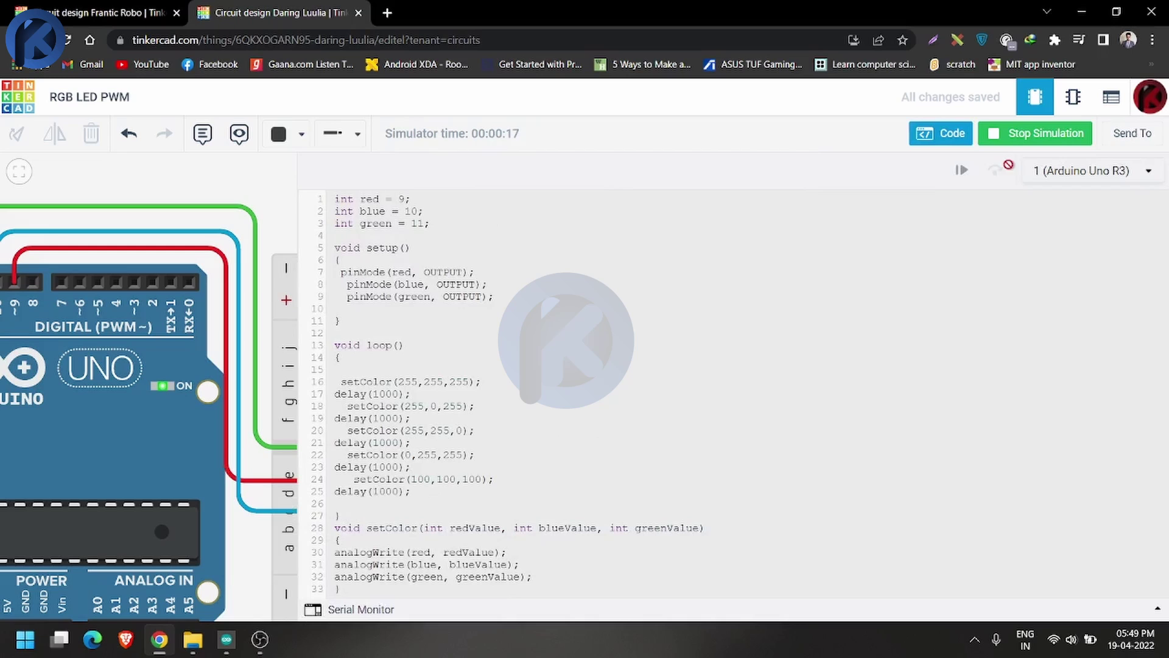
- Stop the simulation and change the final delay from 1000 to 5000 ms
click(1005, 141)
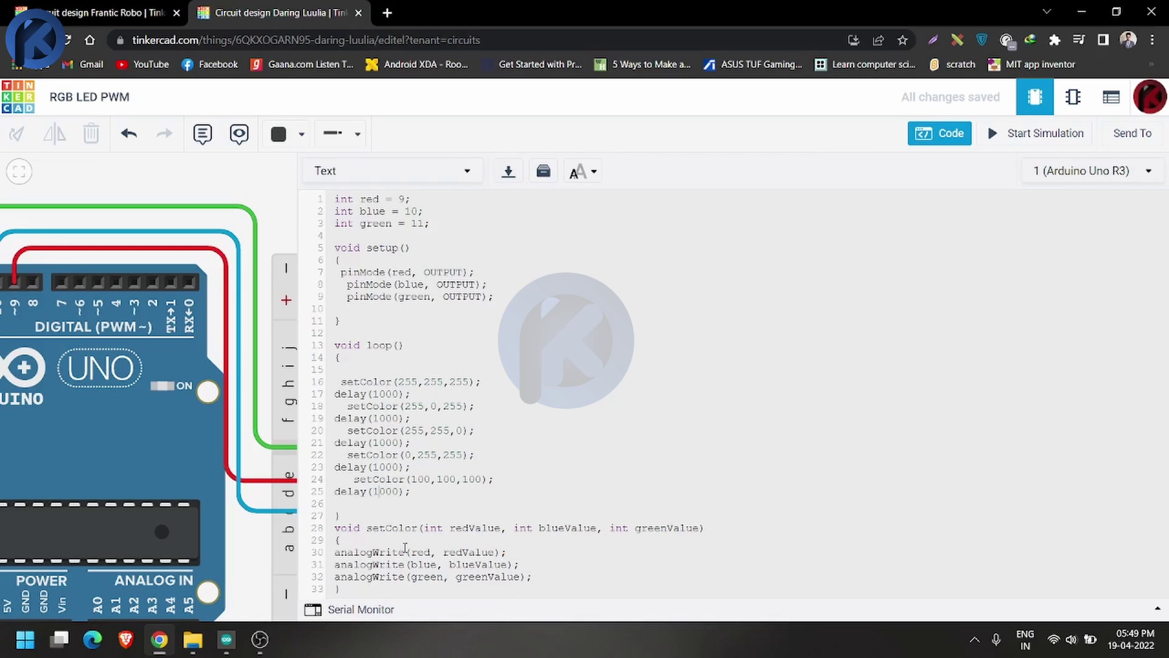
key(BackSpace)
text(5)
- Rerun the simulation to watch the last colour hold longer, then reopen the sketch and stop it
click(995, 134)
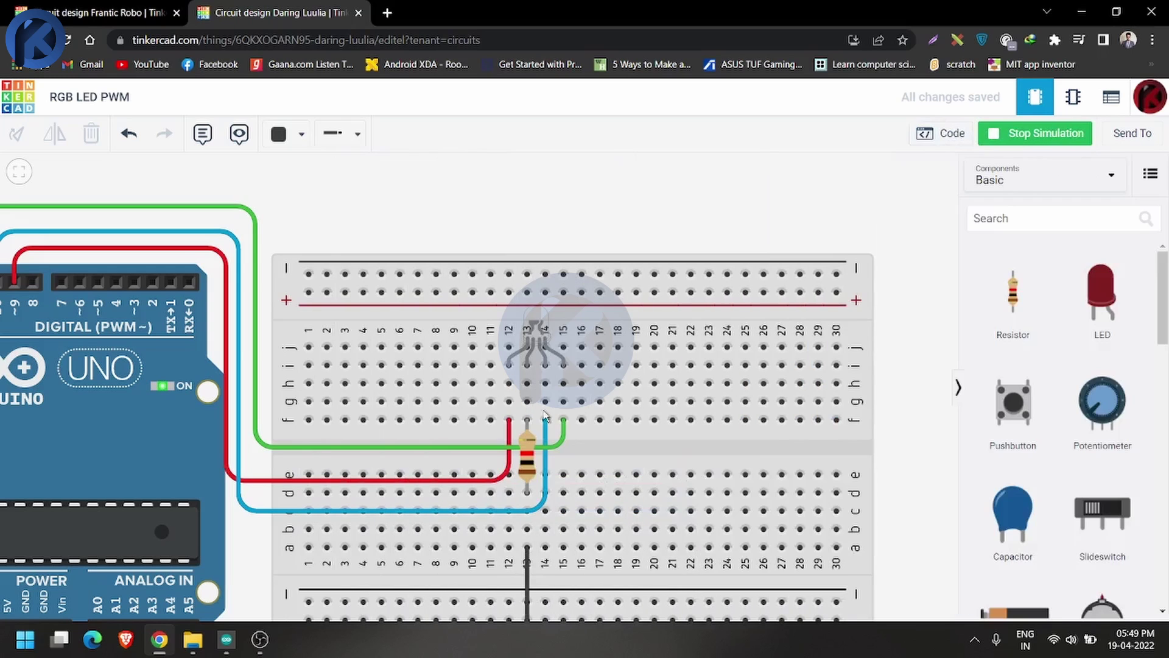
scroll(546, 416, up, 1)
scroll(548, 390, up, 2)
scroll(558, 341, up, 3)
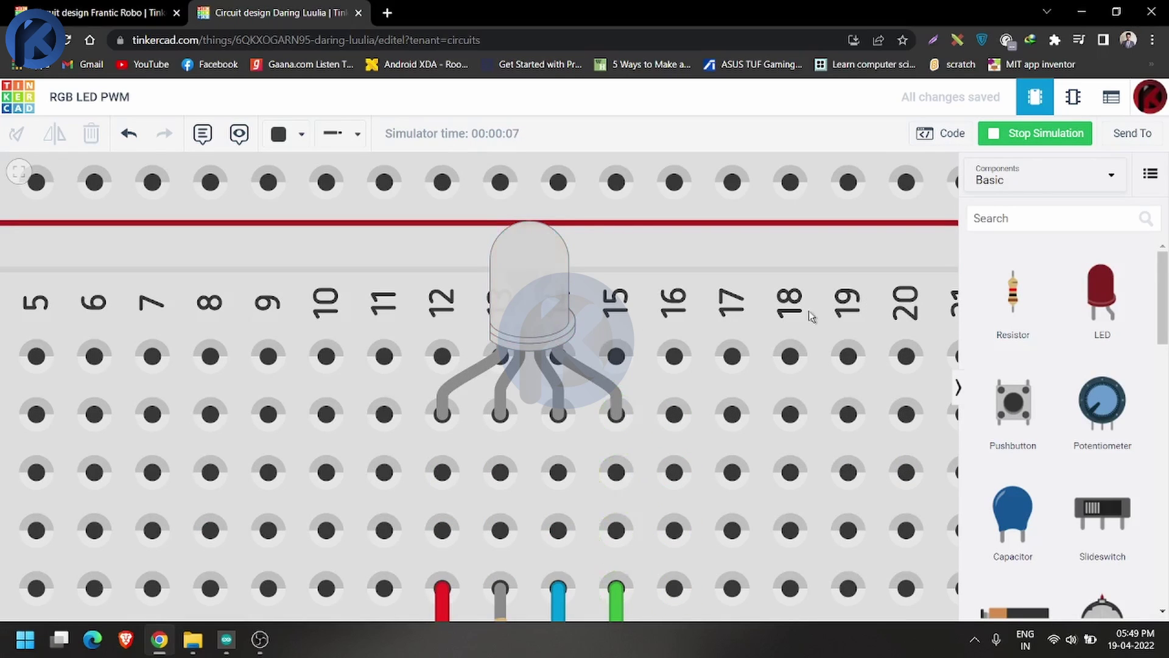
click(947, 142)
click(988, 135)
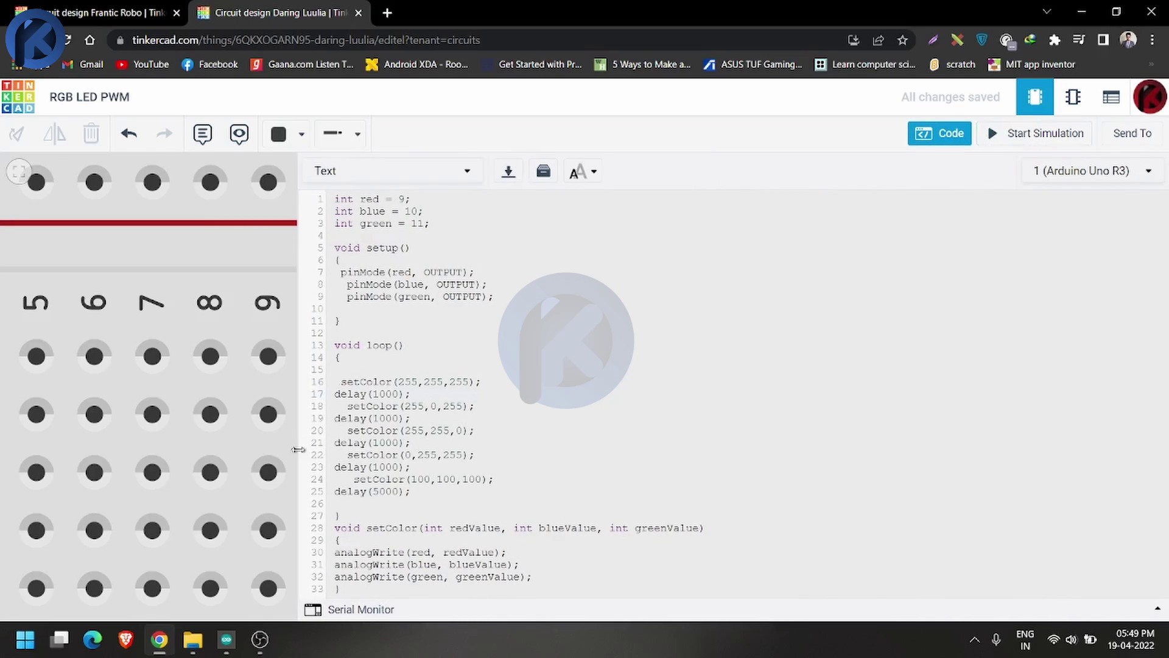
- Change the final step to delay(000) and setColor(150,0,0)
click(381, 492)
key(BackSpace)
double_click(446, 479)
text(0)
double_click(463, 480)
text(0)
double_click(419, 478)
text(150)
- Test-run the new colour on the LED, then stop the simulation and reopen the sketch
click(1069, 132)
click(968, 135)
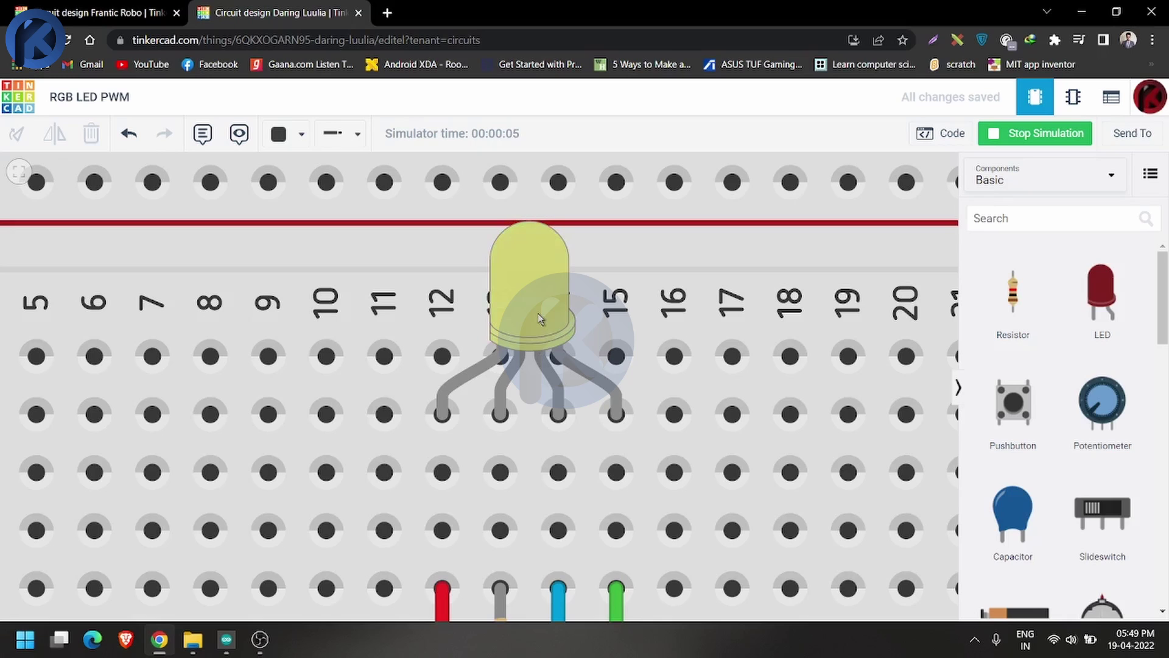
click(1039, 149)
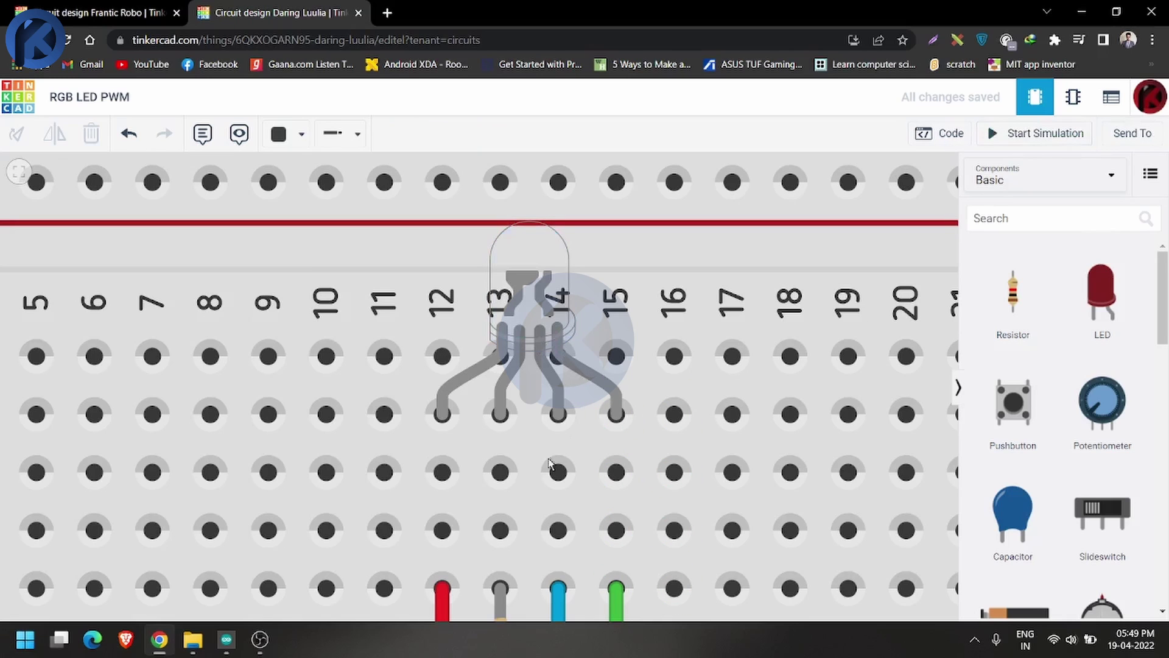
click(955, 139)
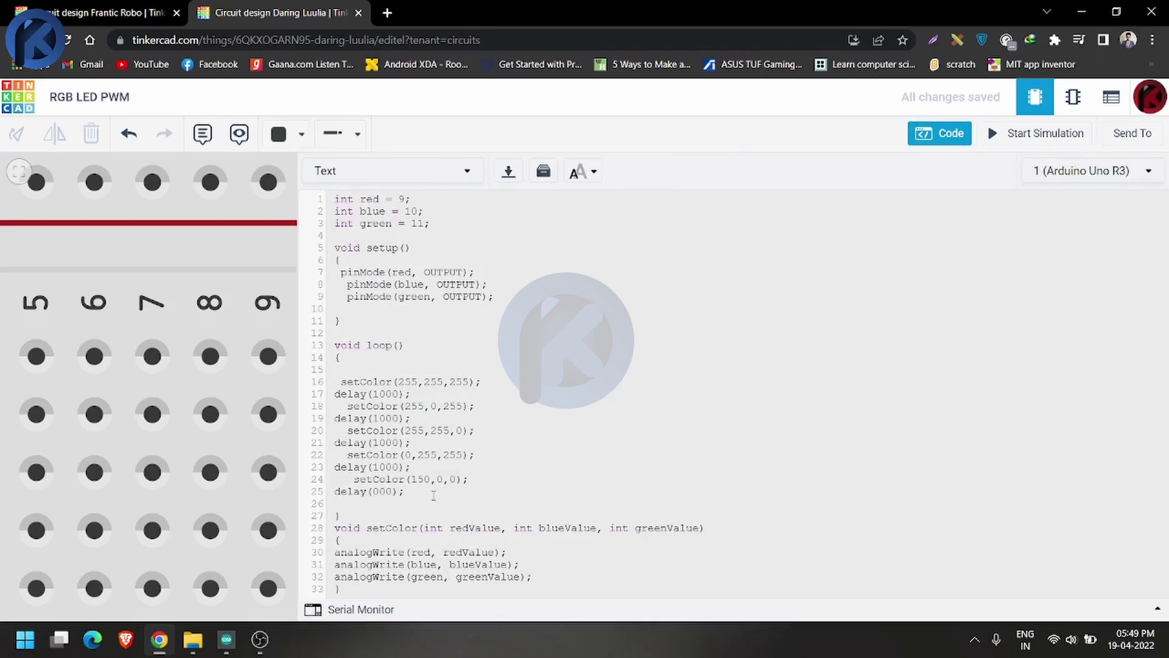
- Change the last setColor argument to 100, making it setColor(150,0,100)
double_click(419, 479)
click(443, 479)
double_click(454, 479)
text(100)
- Run the simulation to see the LED glow purple, then stop it and reopen the sketch
click(993, 137)
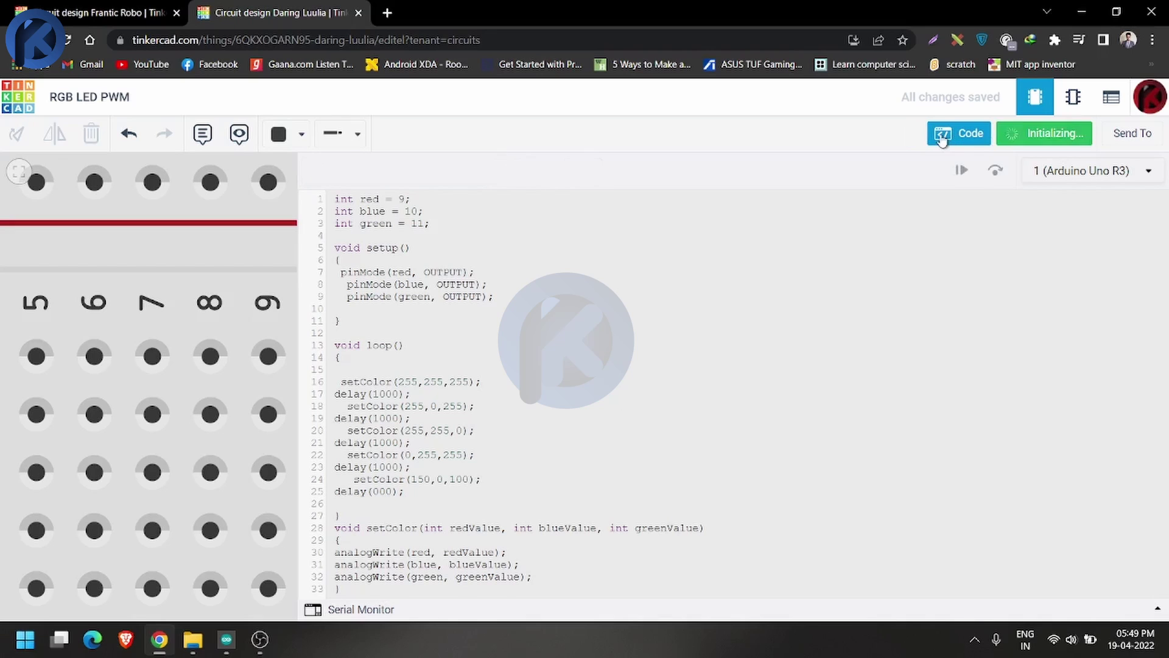
click(943, 137)
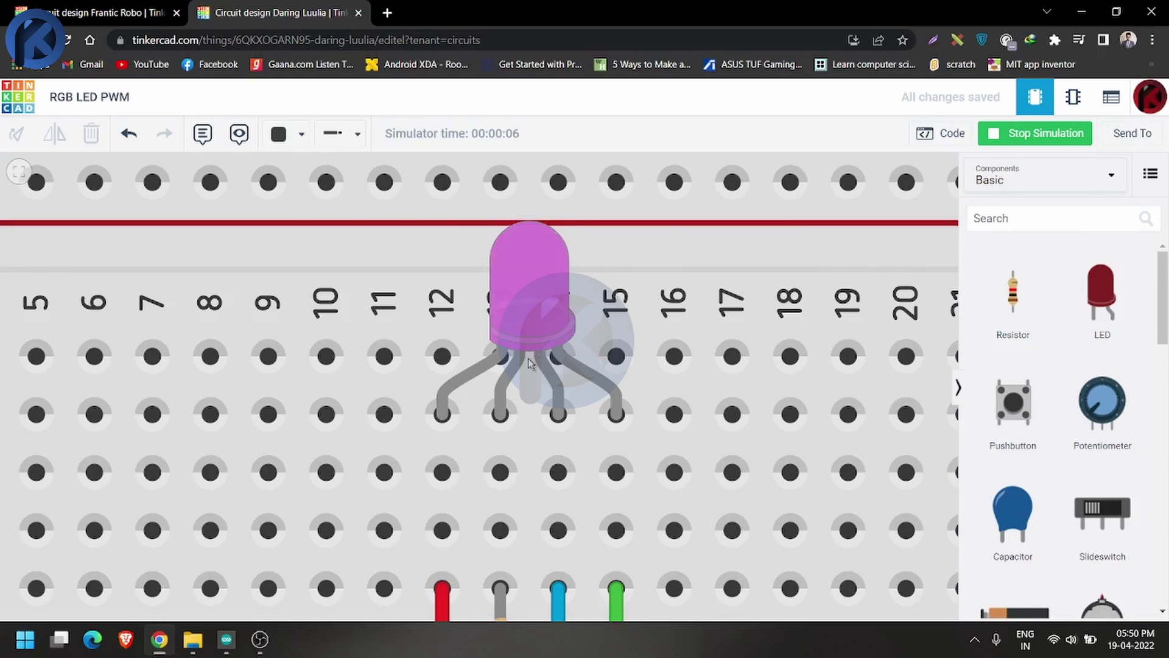
click(1040, 131)
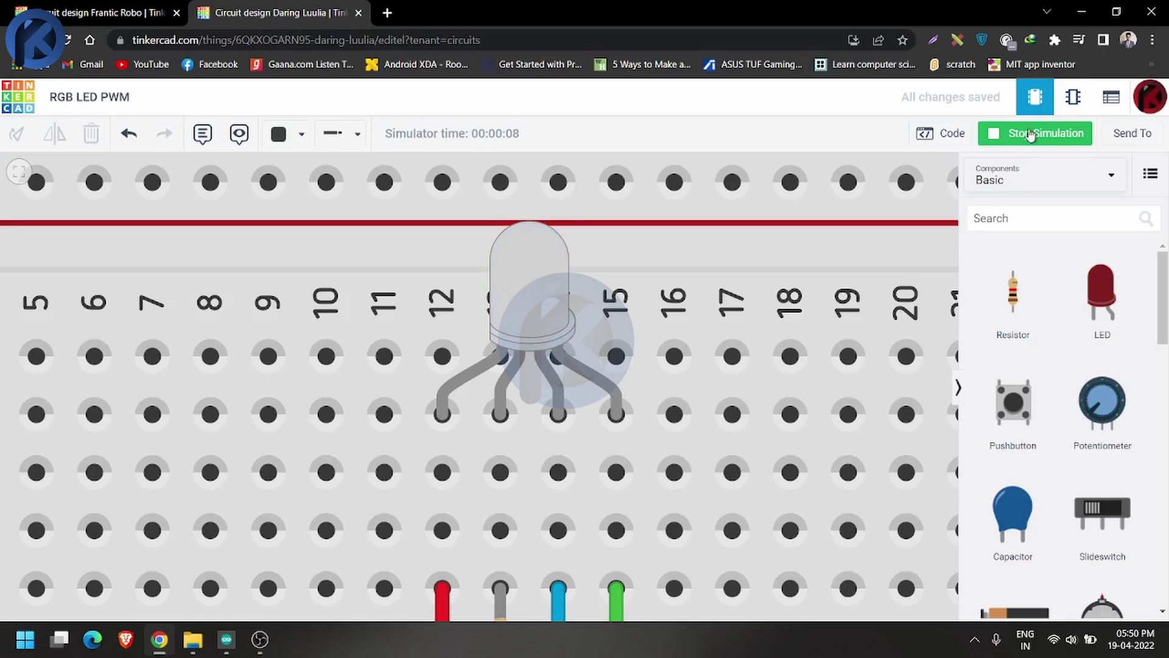
click(925, 135)
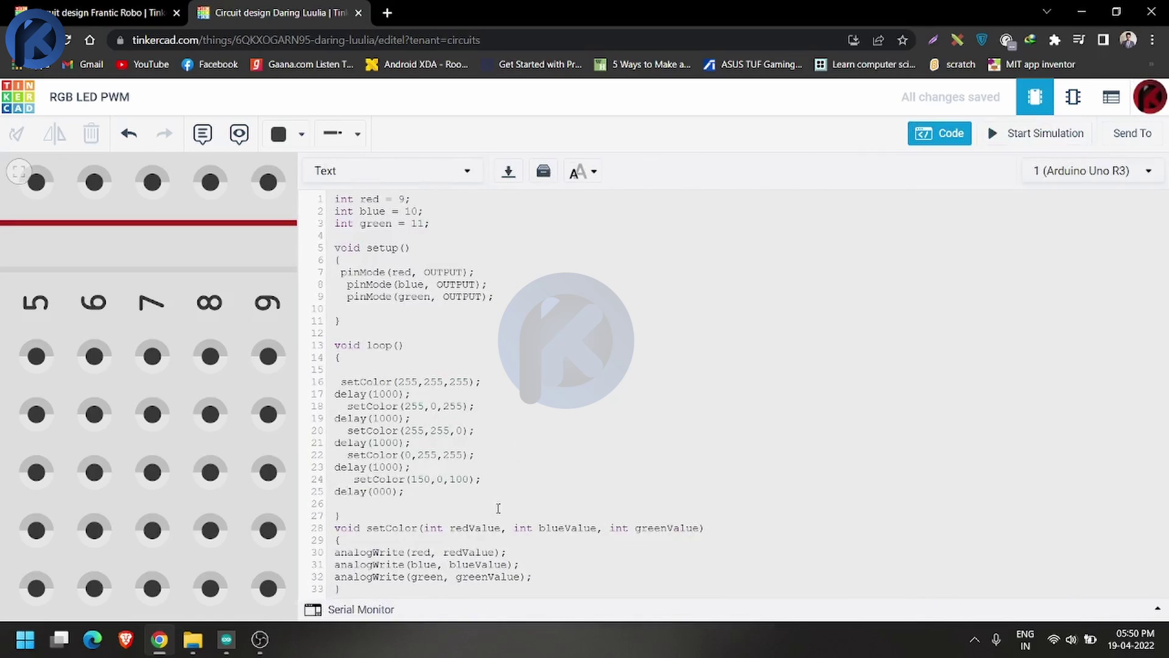
- Start and stop the simulation once more, then zoom the browser page out
click(503, 482)
click(1041, 133)
click(1043, 134)
key(ctrl+minus)
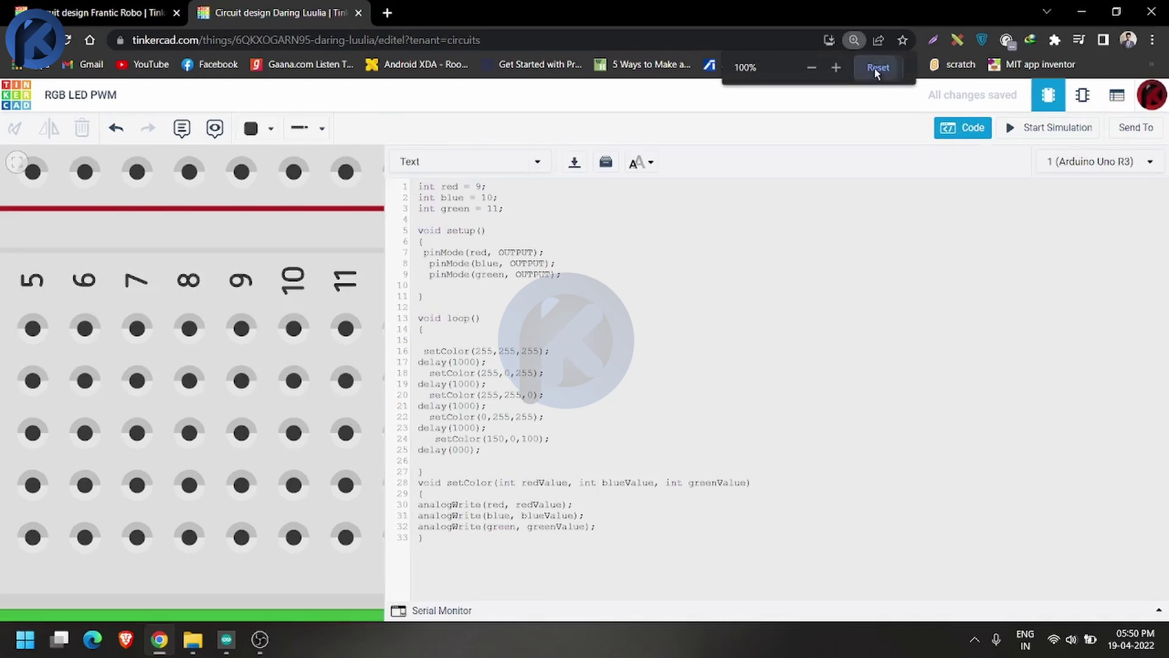
- Reset page zoom to 100%, close the code editor, and zoom out to the whole circuit
click(878, 67)
click(940, 132)
scroll(766, 378, down, 3)
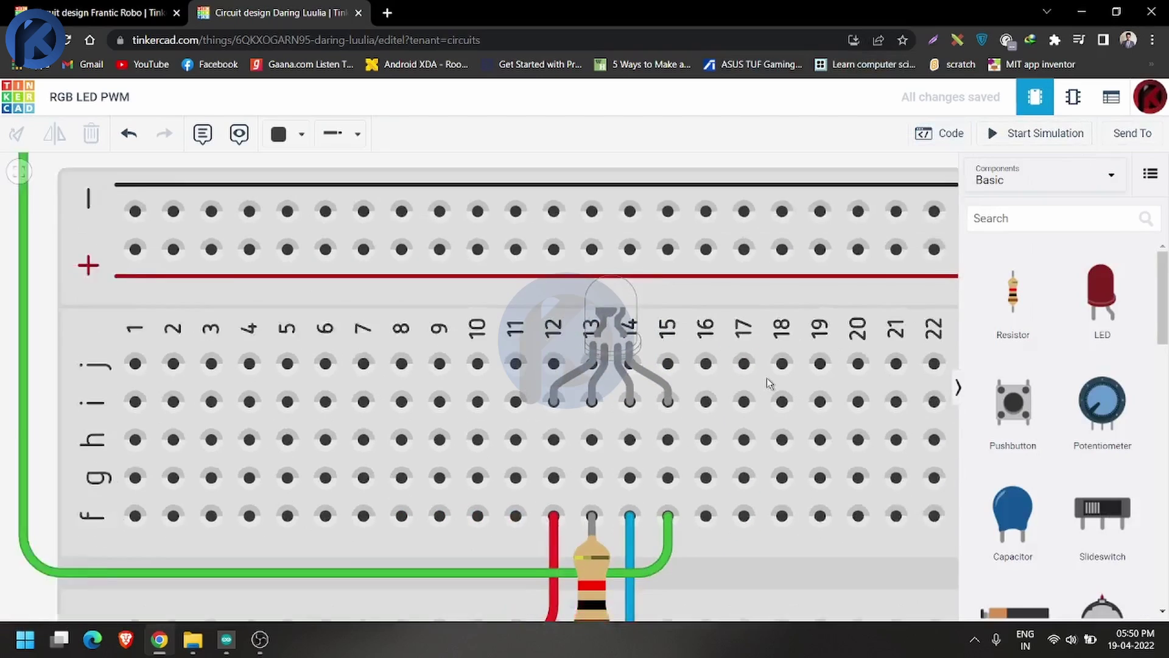
scroll(766, 377, down, 3)
scroll(670, 341, down, 2)
scroll(571, 283, down, 2)
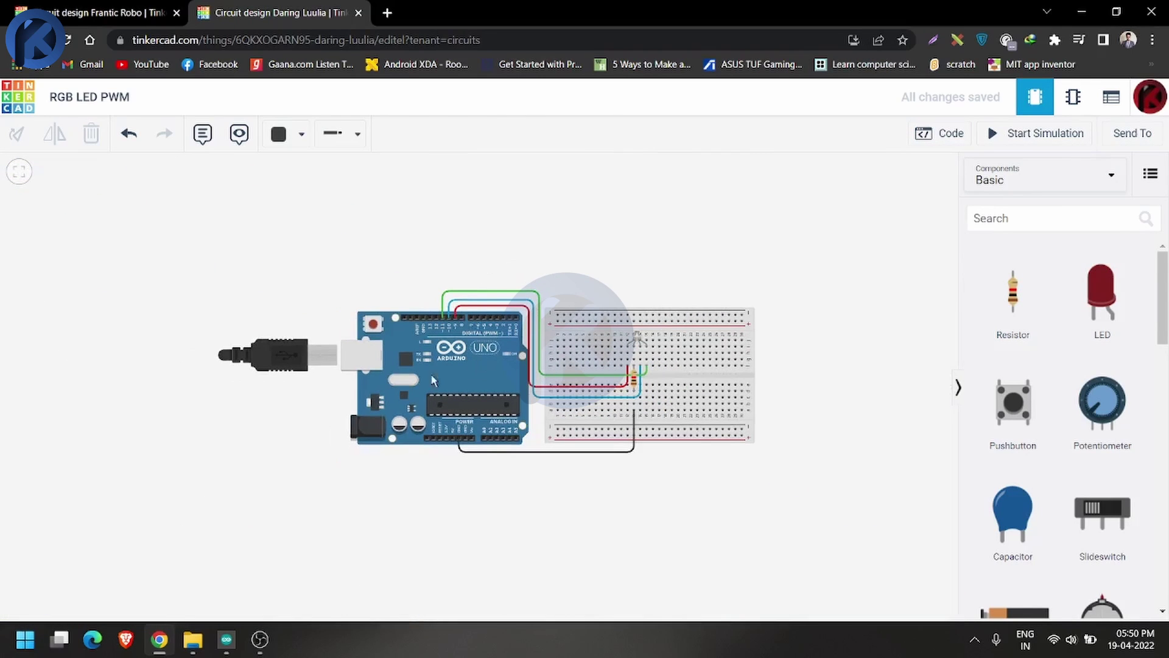